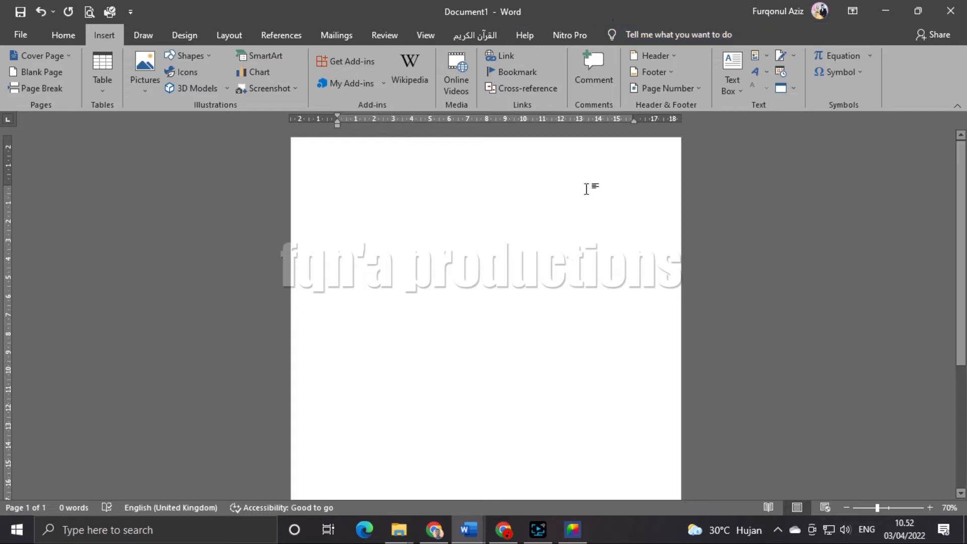
Browse the built-in cover page designs and the additional ones from Office.com without inserting any.
click(63, 36)
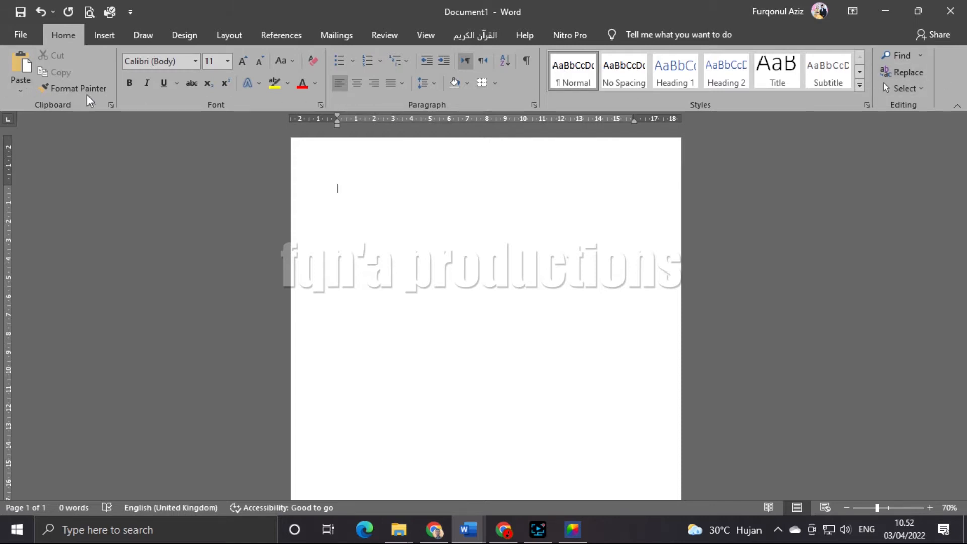
click(109, 36)
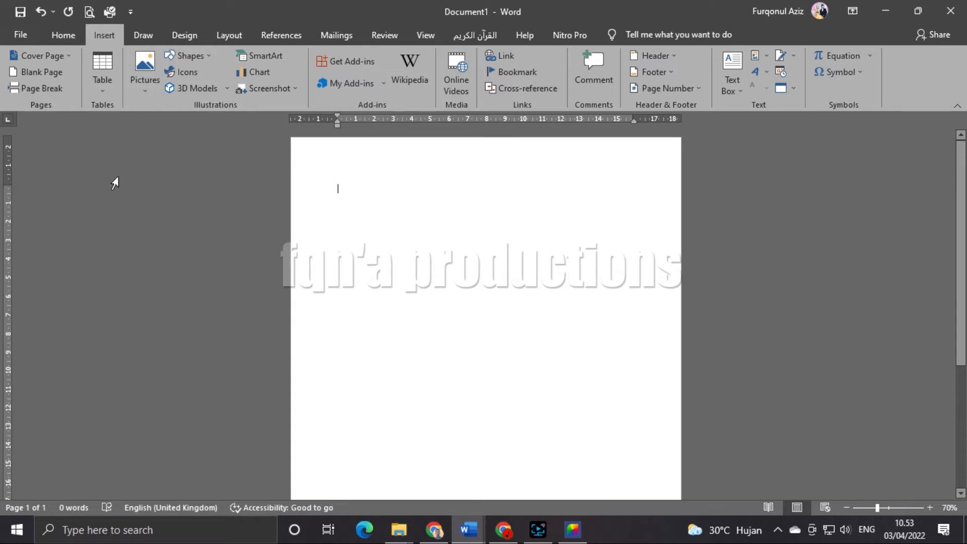
click(60, 59)
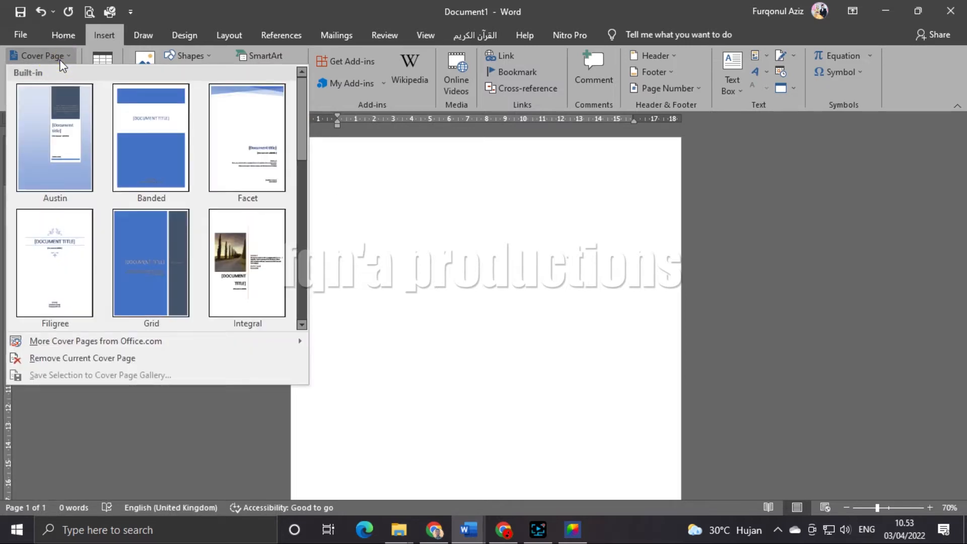
scroll(169, 257, down, 6)
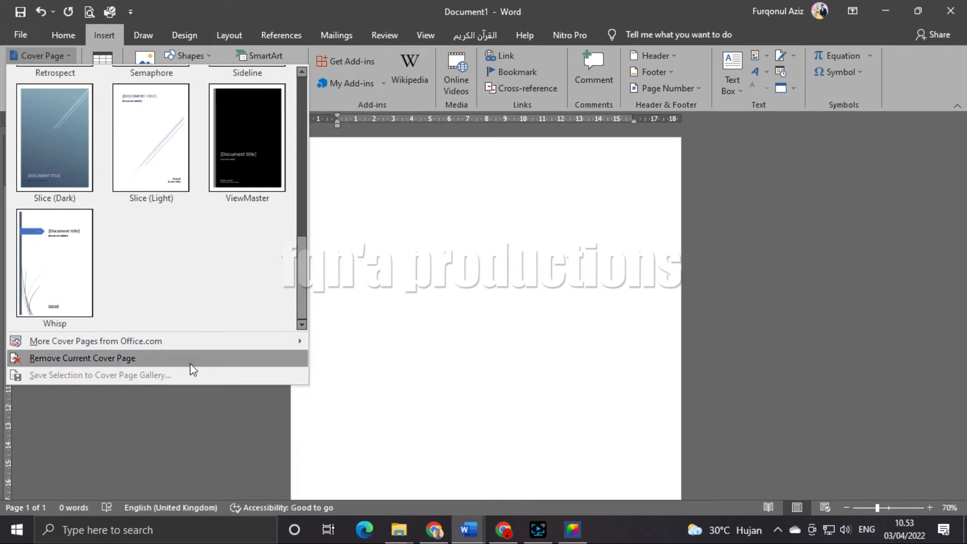
mouse_move(37, 343)
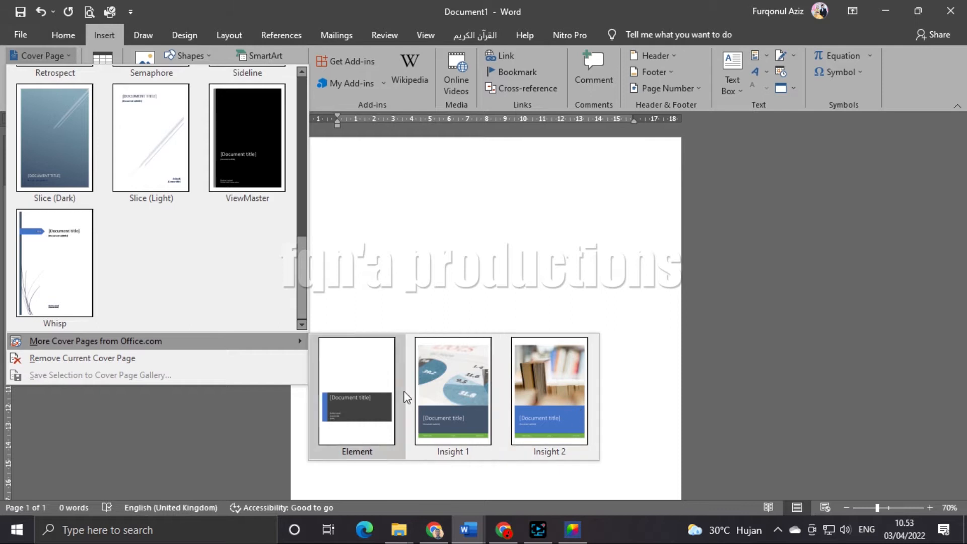
mouse_move(238, 337)
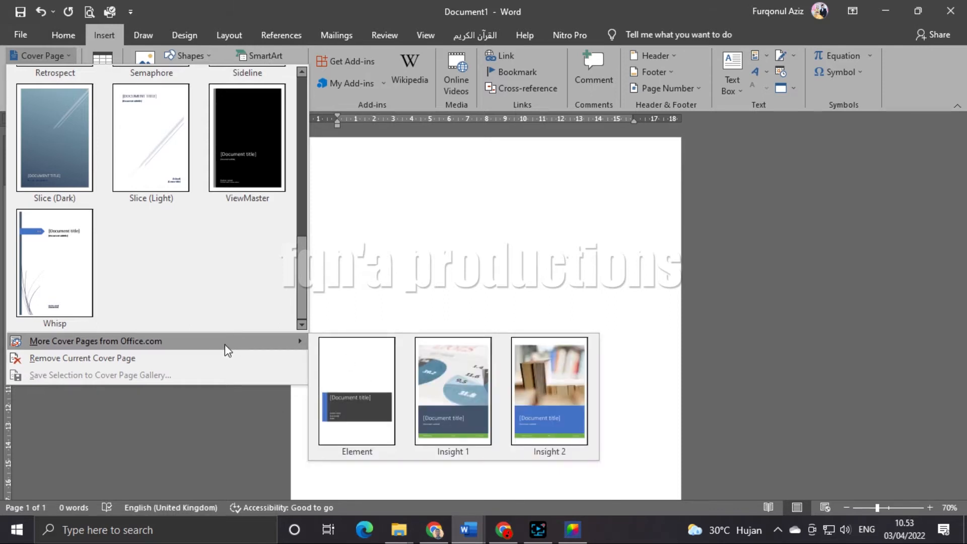
scroll(171, 264, up, 5)
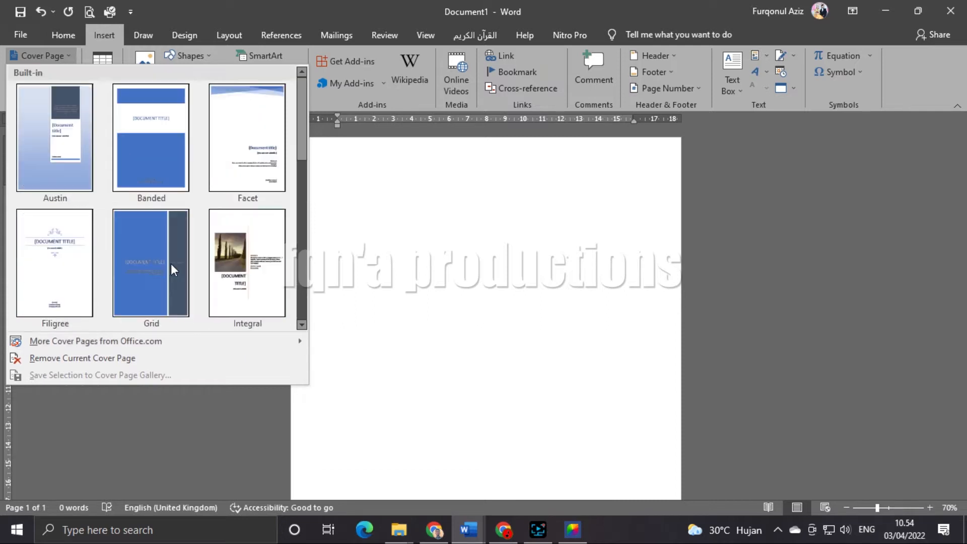
scroll(171, 264, down, 1)
scroll(171, 264, down, 3)
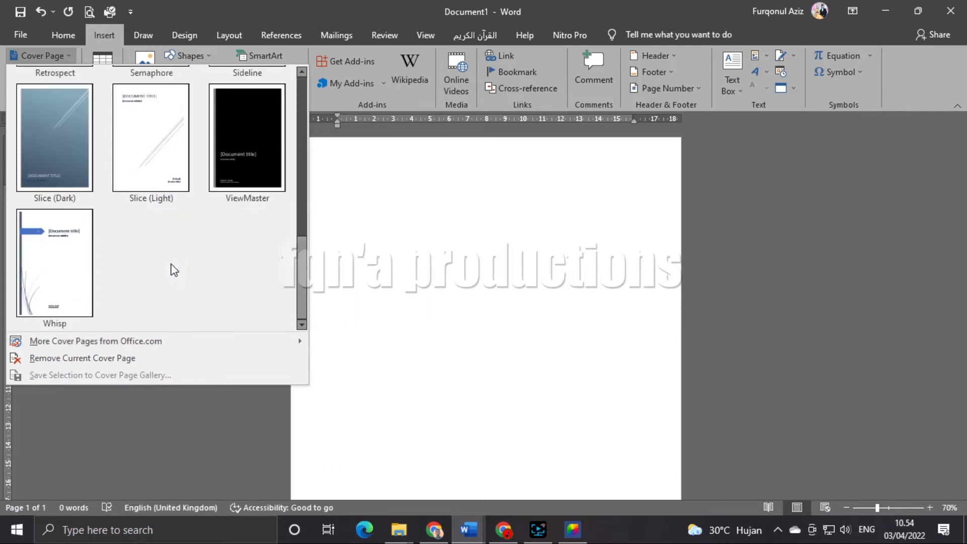
scroll(170, 264, up, 4)
scroll(171, 264, down, 4)
scroll(168, 264, up, 4)
click(448, 268)
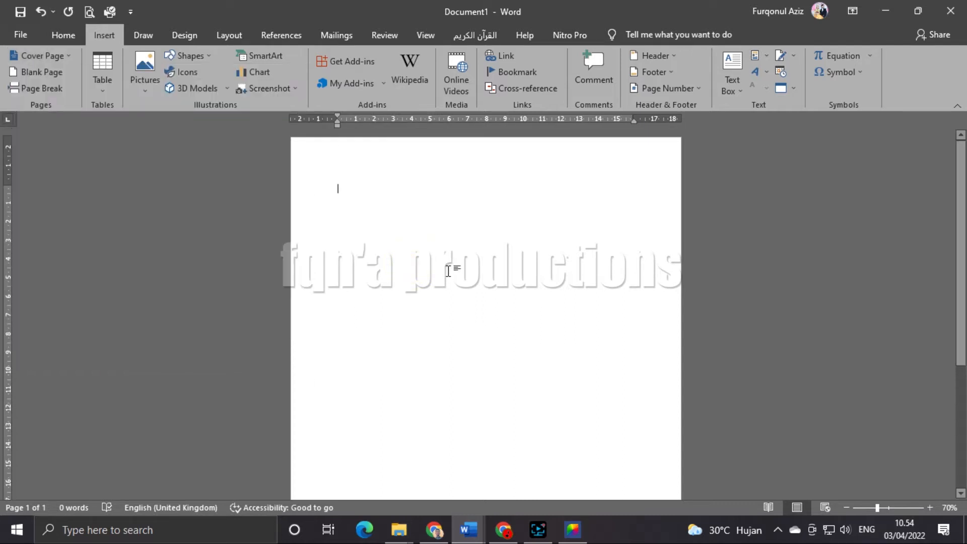
Switch to the document Nama Siswa (Praktek TIK).docx and review its text from the KATA PENGANTAR heading to the signature block.
click(469, 530)
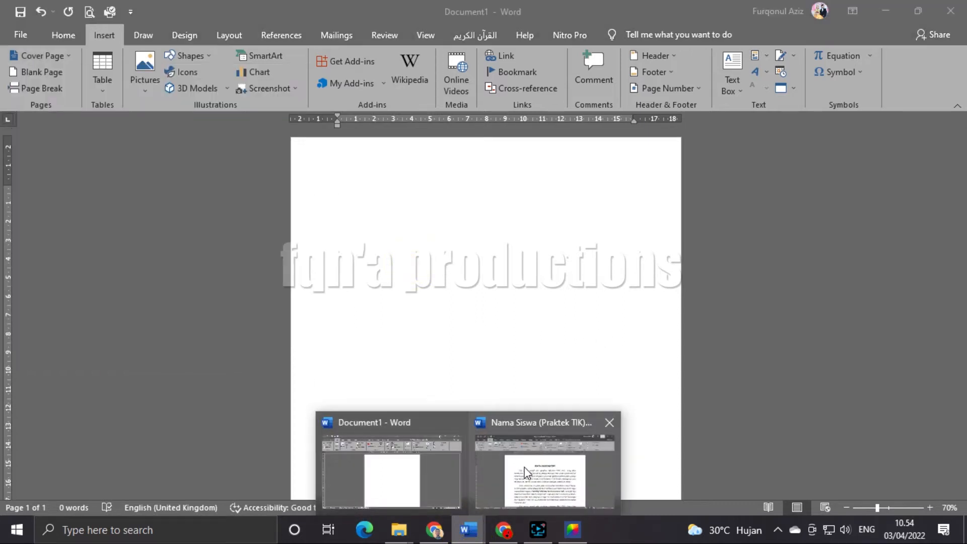
click(526, 474)
scroll(576, 401, down, 1)
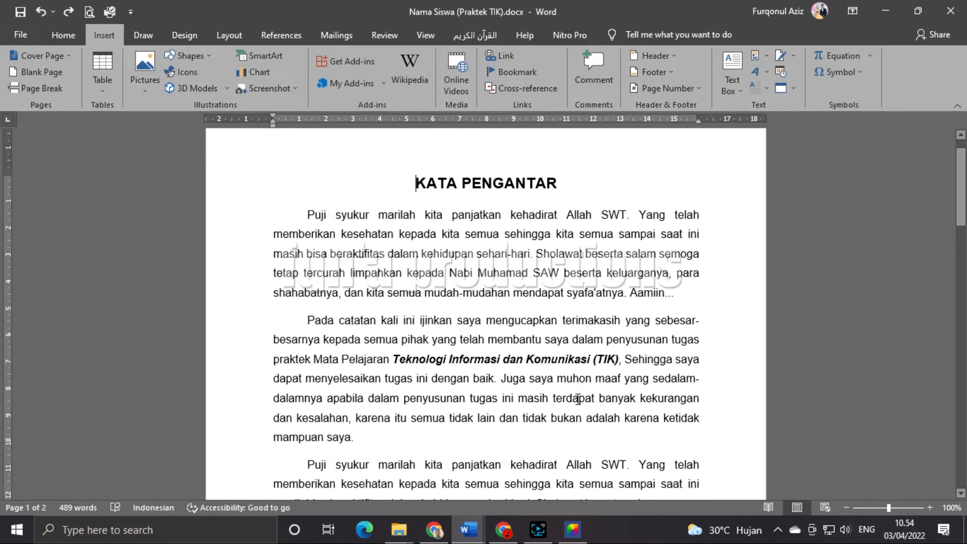
scroll(578, 399, down, 15)
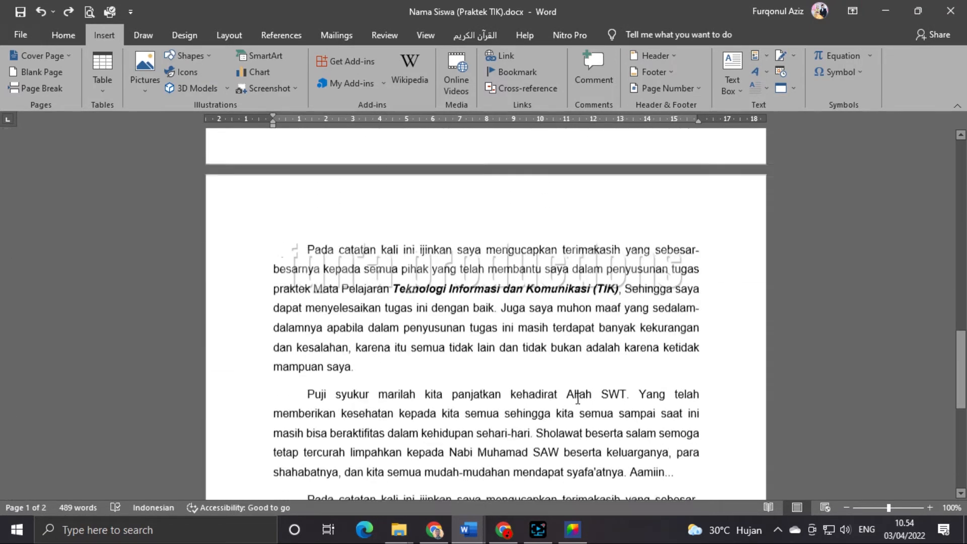
scroll(578, 400, down, 5)
scroll(576, 408, up, 20)
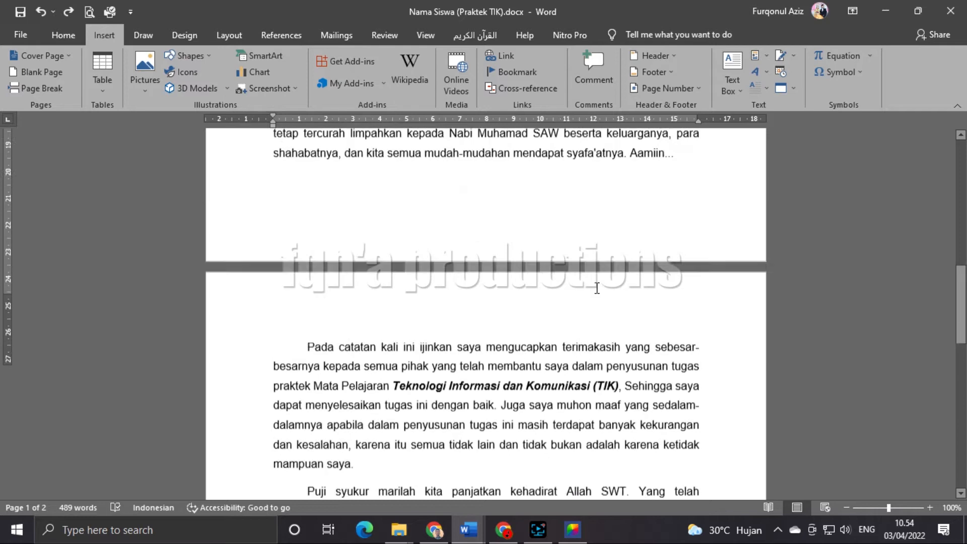
scroll(598, 287, up, 5)
scroll(599, 307, down, 18)
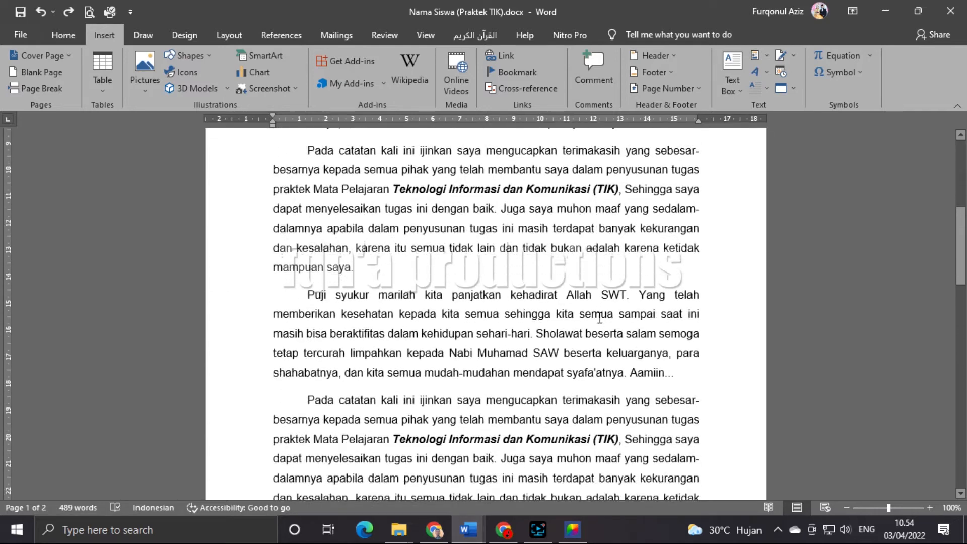
scroll(603, 329, down, 12)
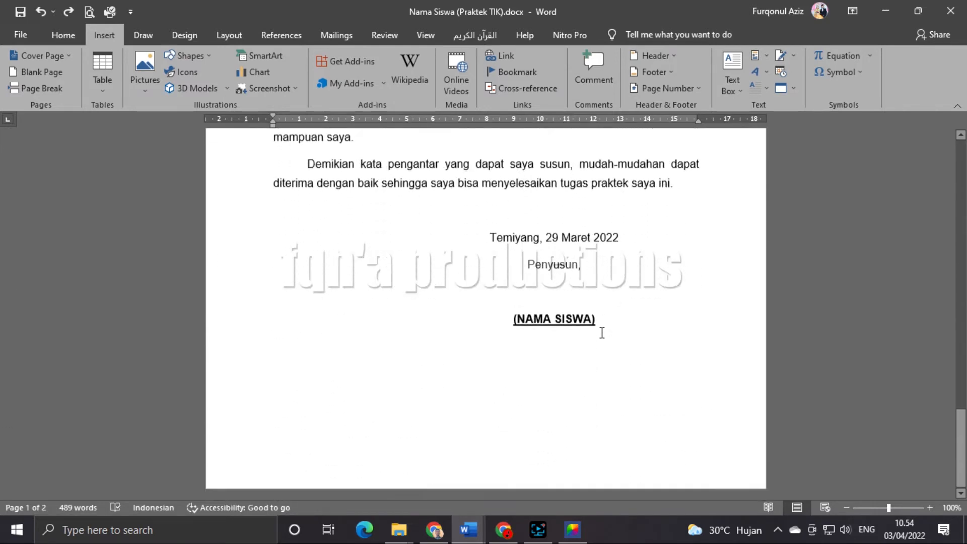
scroll(832, 182, up, 20)
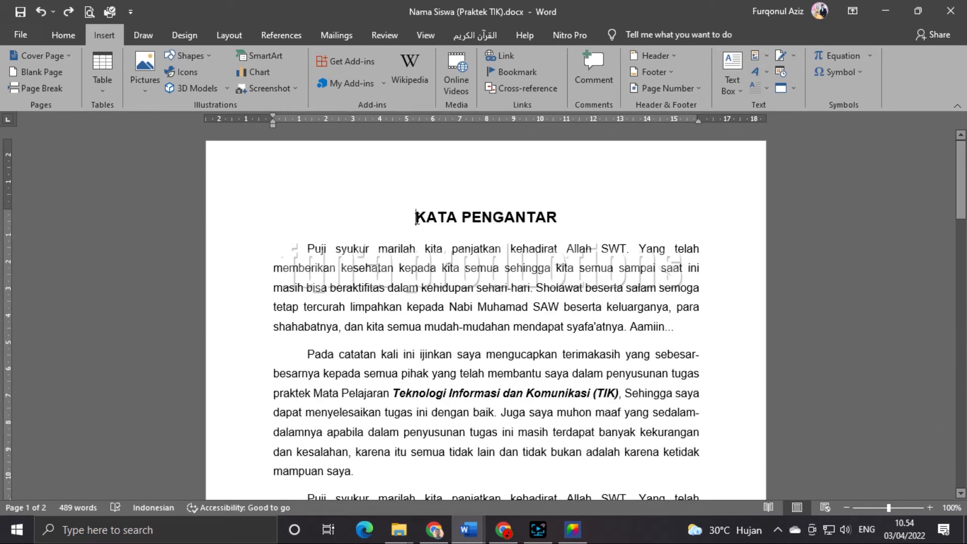
Insert the built-in Grid cover page at the start of the document.
click(53, 56)
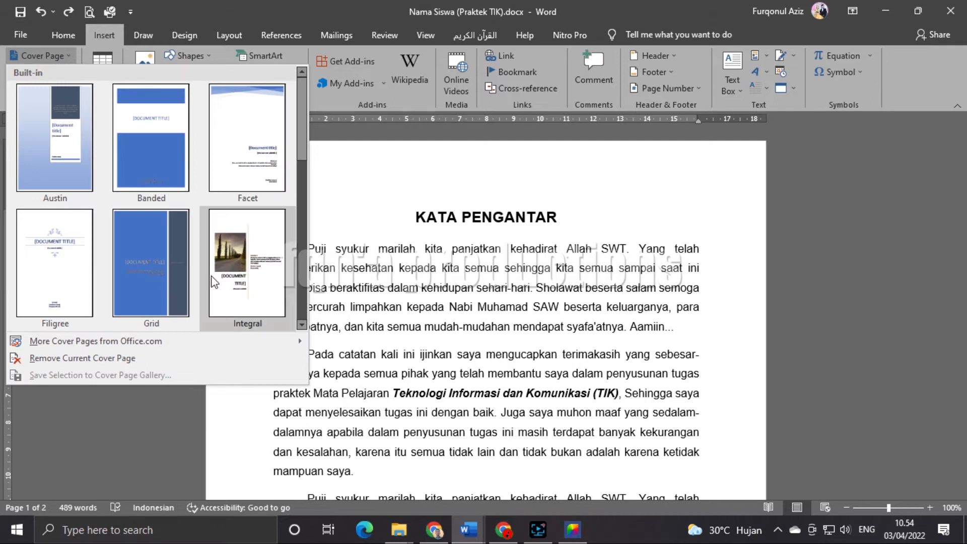
scroll(215, 282, down, 5)
scroll(216, 271, up, 5)
scroll(234, 226, down, 5)
scroll(232, 224, up, 5)
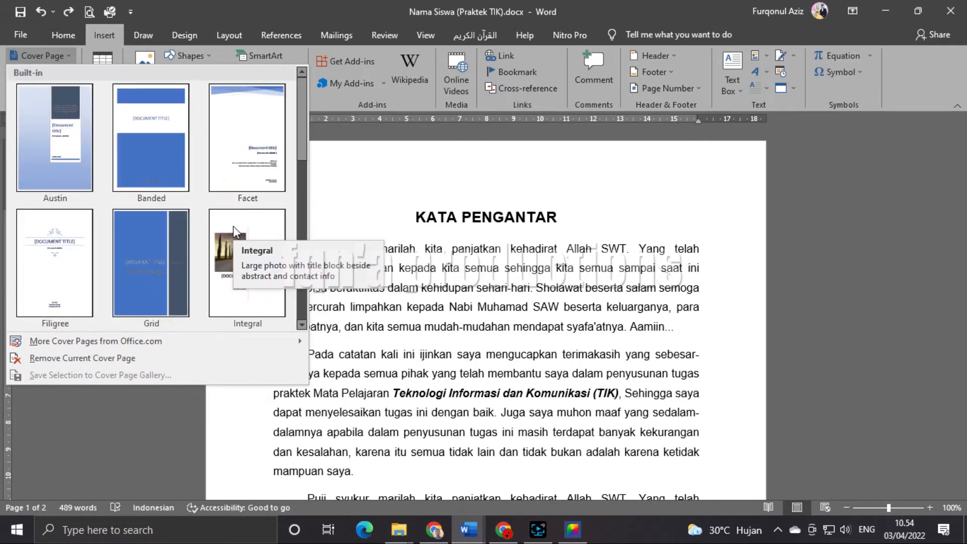
click(149, 276)
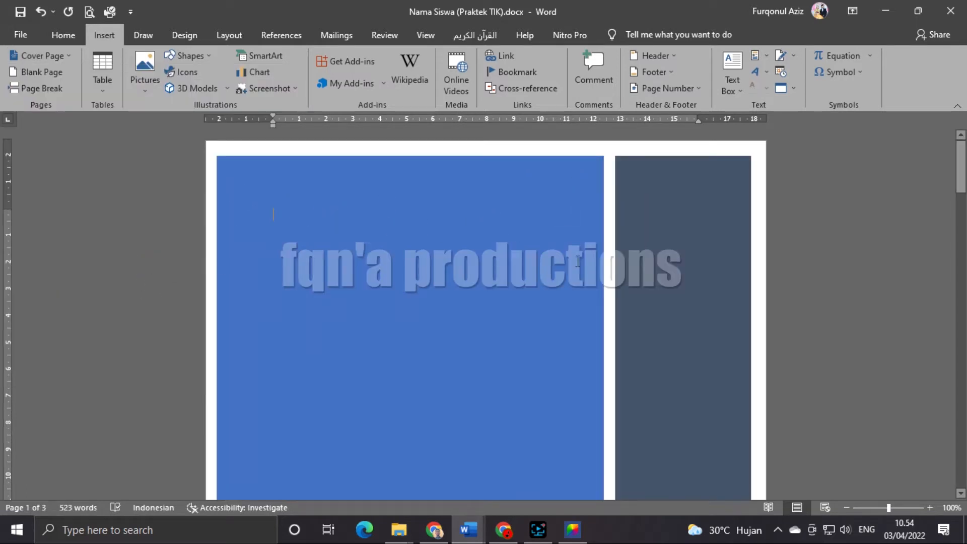
Look through the whole document to check the inserted cover page and the foreword pages following it.
scroll(728, 270, down, 1)
scroll(821, 270, down, 5)
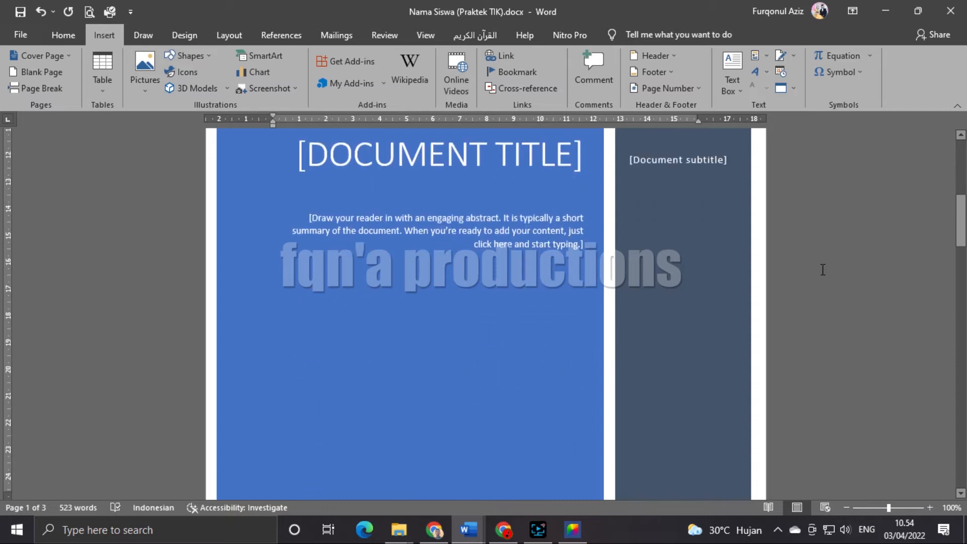
scroll(824, 270, down, 6)
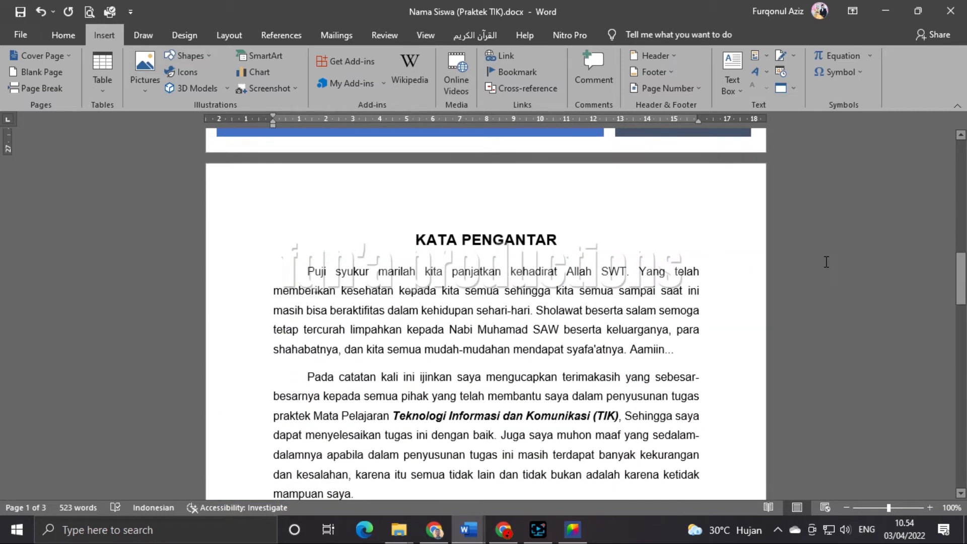
scroll(449, 290, down, 6)
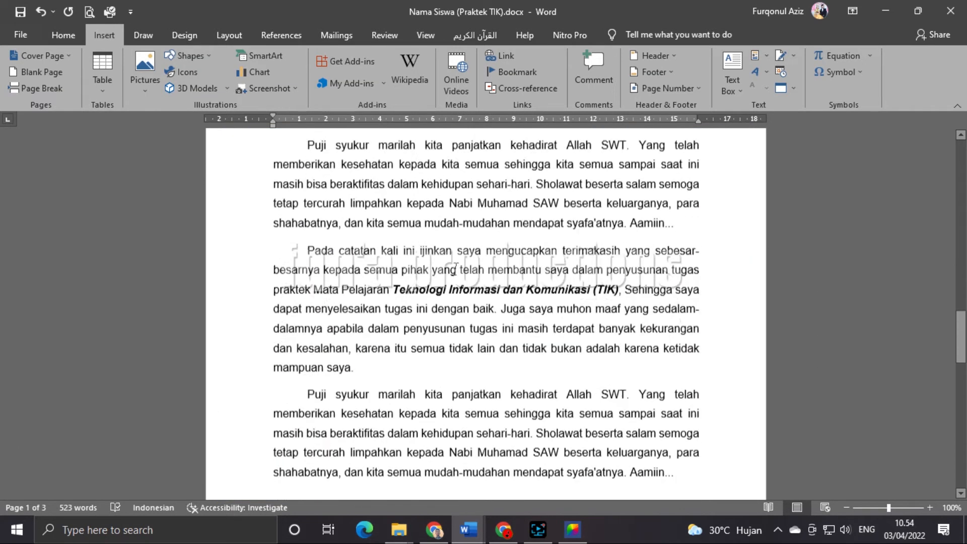
scroll(481, 302, down, 12)
scroll(489, 294, up, 3)
scroll(489, 294, up, 8)
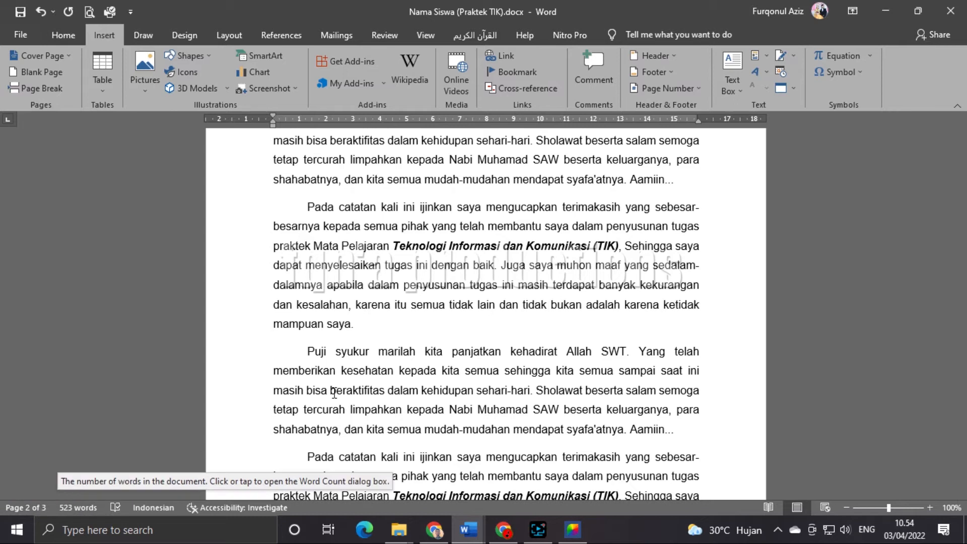
scroll(447, 362, up, 7)
scroll(448, 362, up, 7)
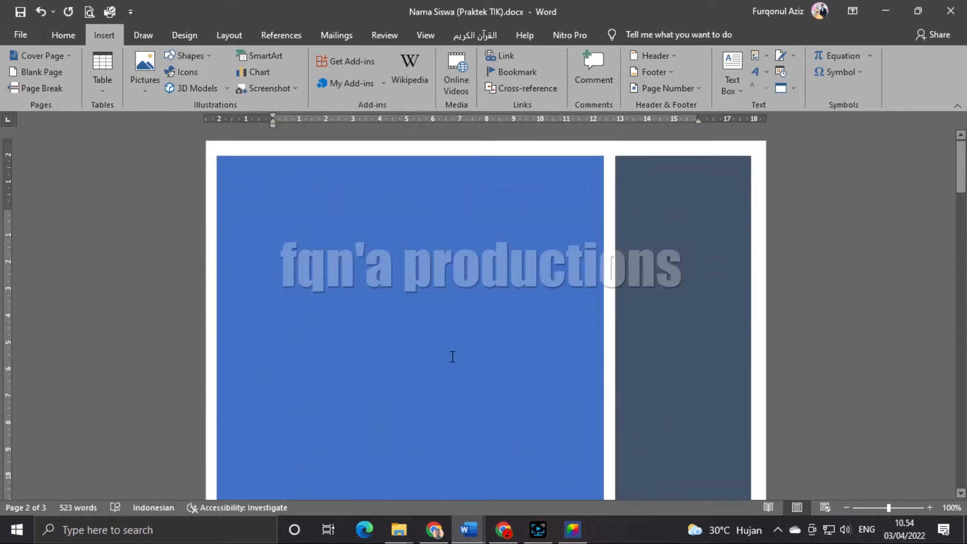
Replace the cover page's document title placeholder with "JUDUL DOKUMEN".
scroll(448, 363, down, 4)
click(433, 229)
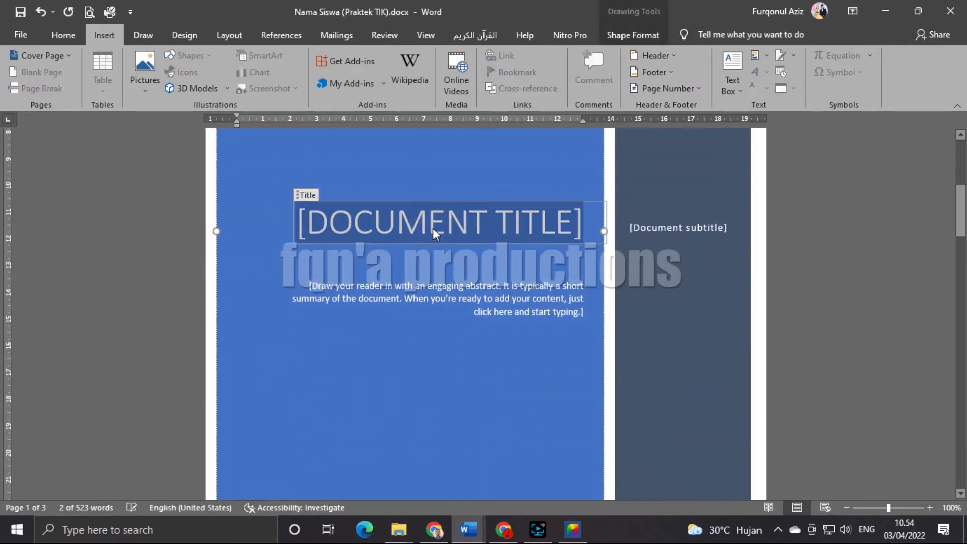
text(JUDUL)
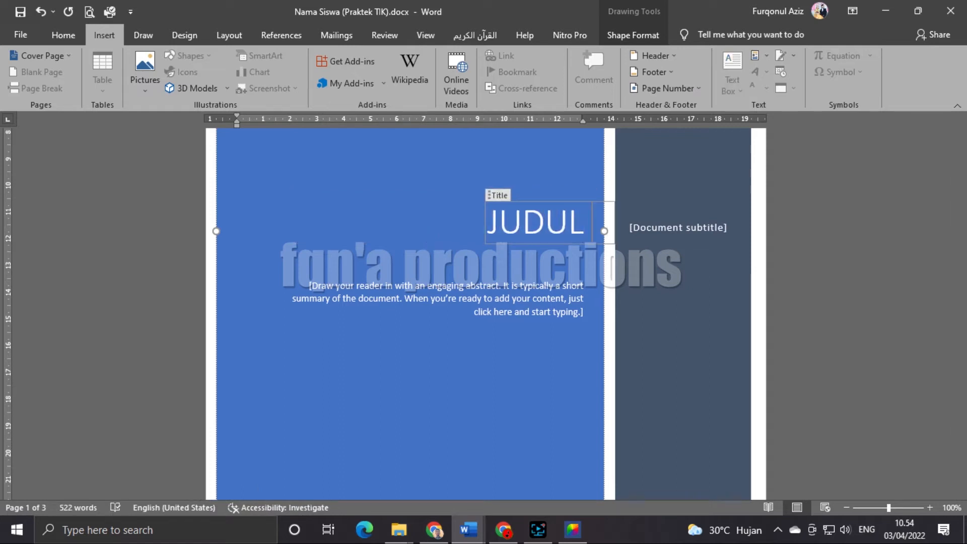
text( DOKUMEN)
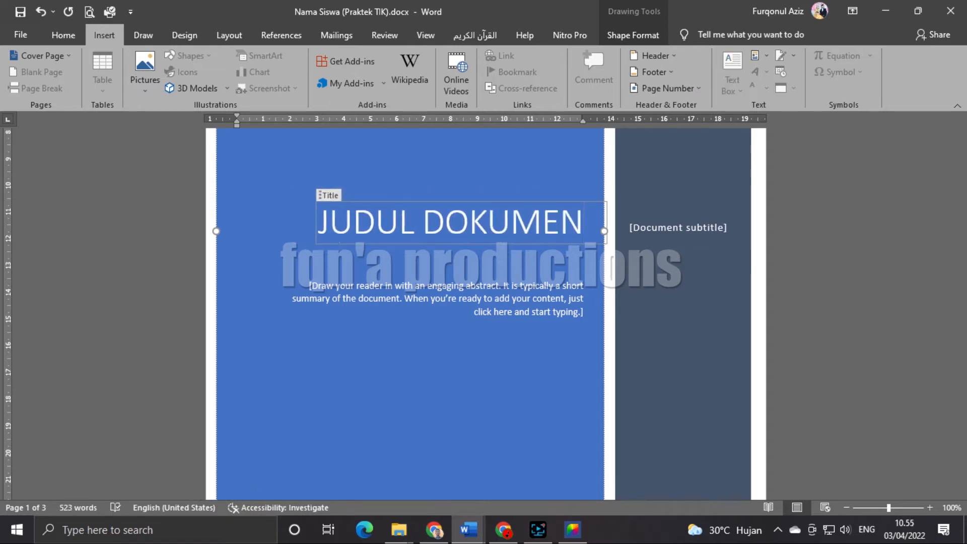
Inspect the cover page's subtitle and abstract placeholders and review the cover together with the KATA PENGANTAR text.
click(678, 227)
click(524, 290)
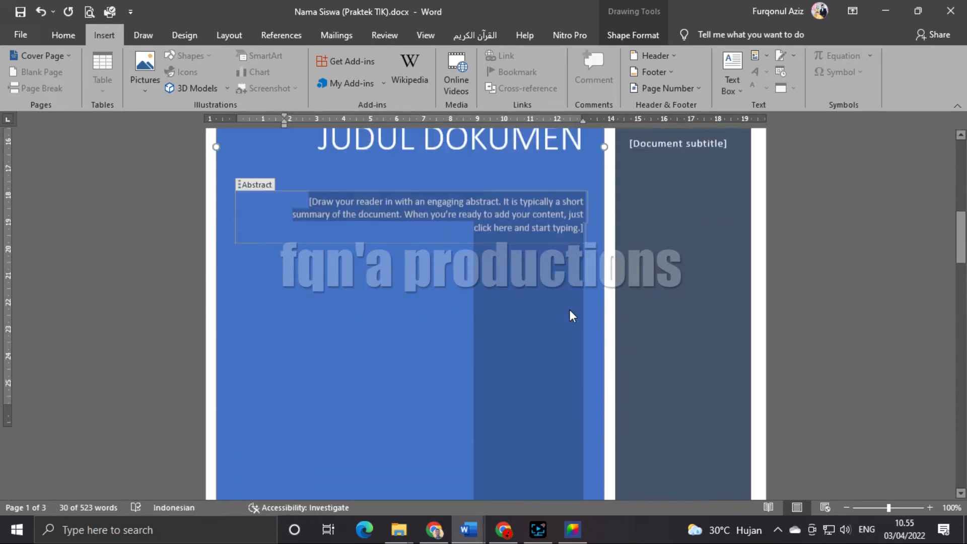
scroll(569, 315, down, 10)
scroll(572, 309, up, 8)
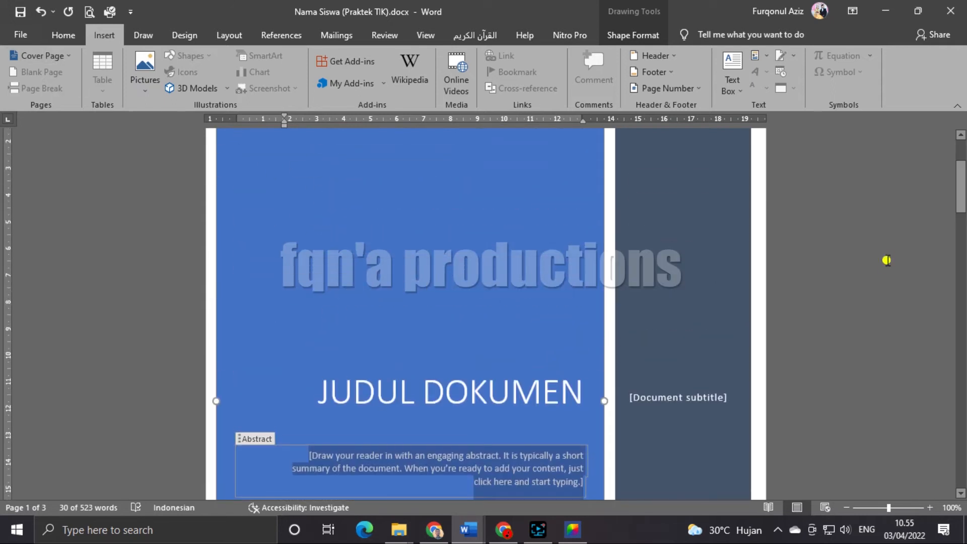
click(885, 262)
scroll(885, 262, up, 1)
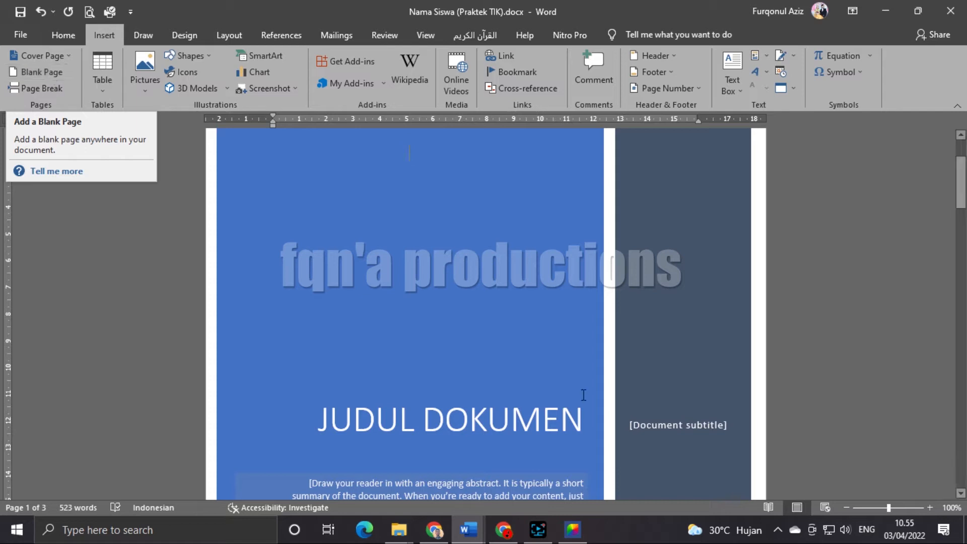
click(817, 211)
scroll(817, 264, down, 12)
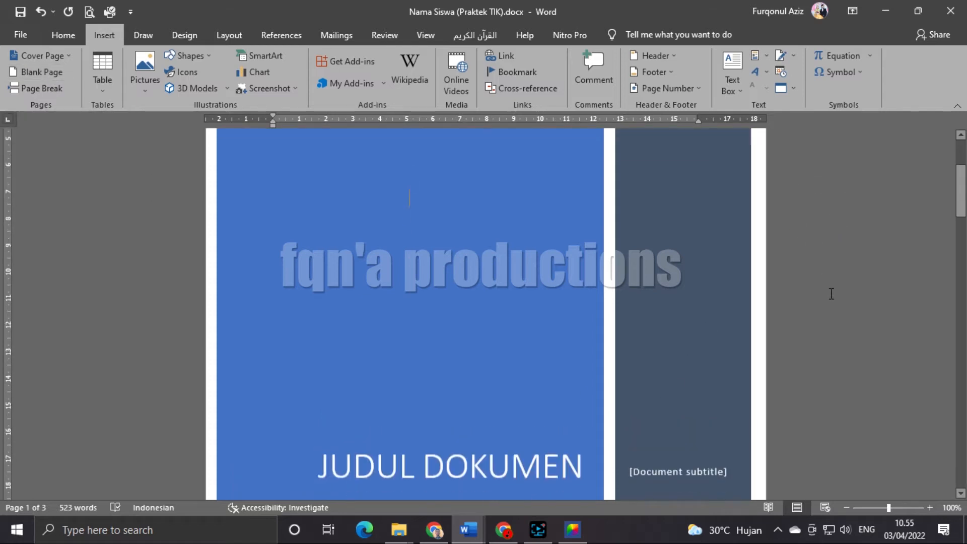
scroll(865, 329, down, 1)
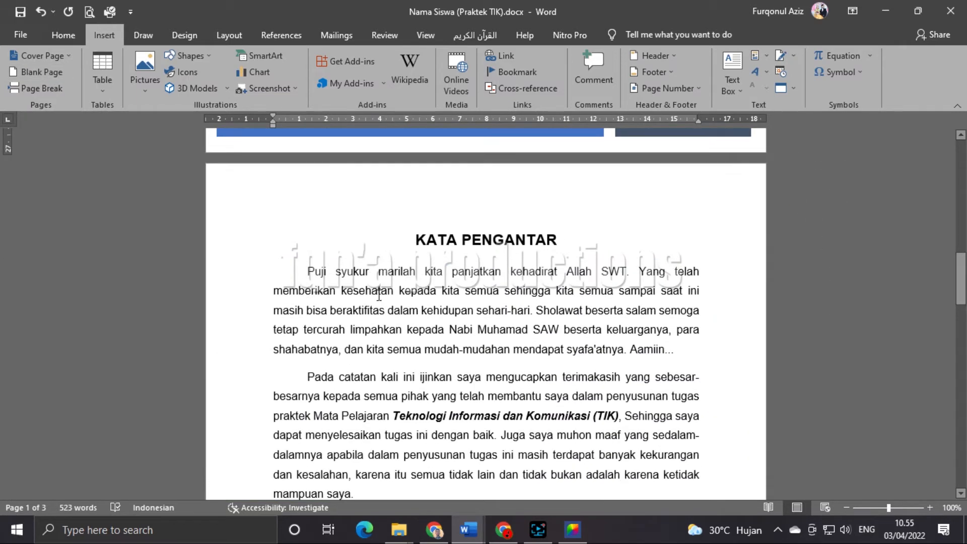
scroll(491, 226, down, 9)
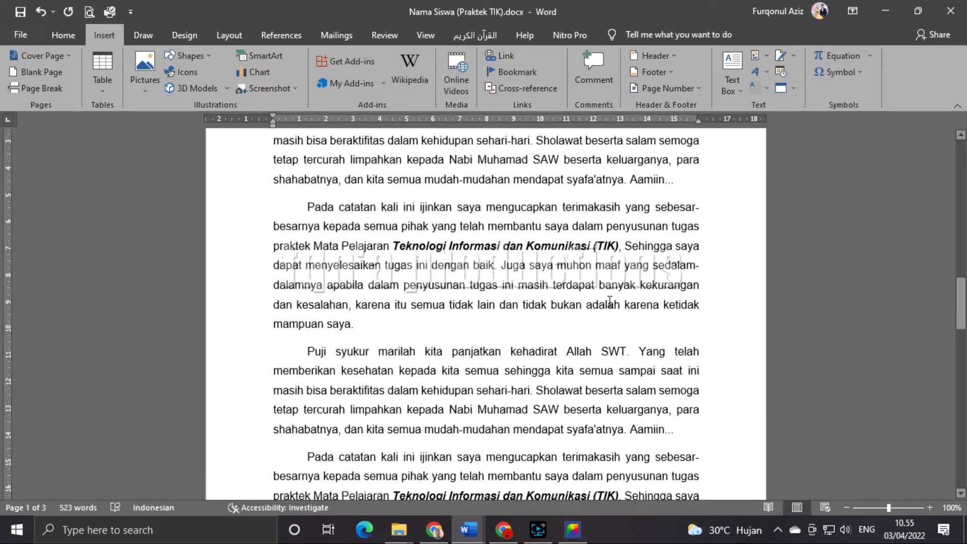
scroll(575, 294, up, 15)
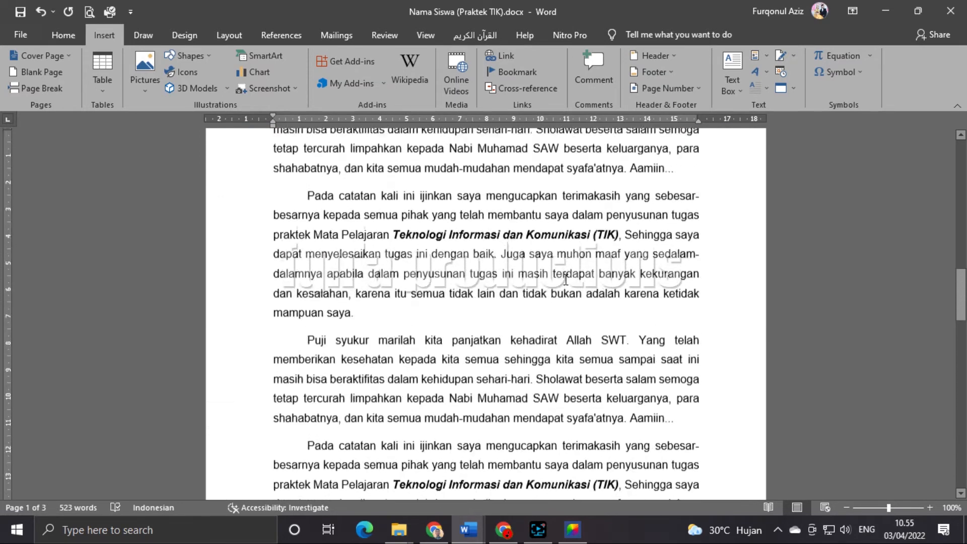
scroll(782, 243, up, 3)
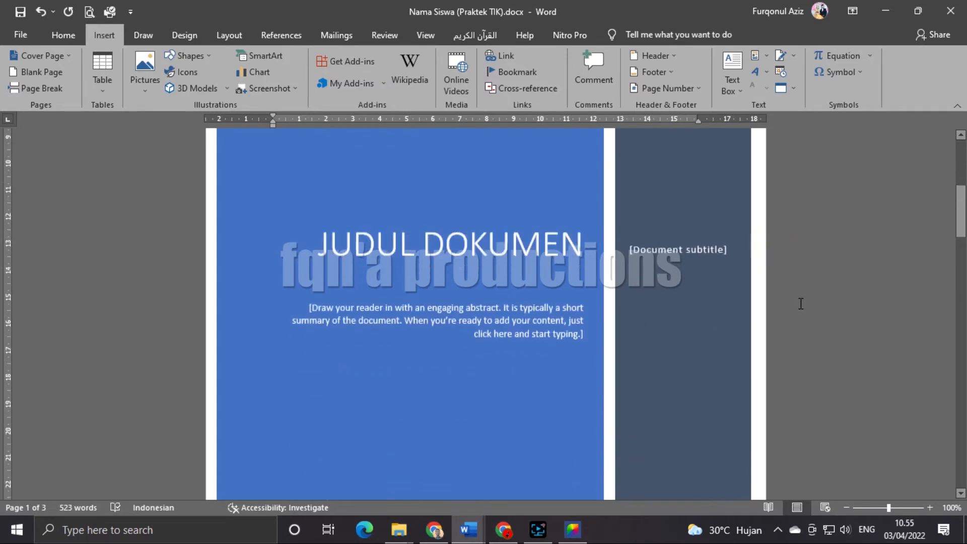
Insert a blank page after the (NAMA SISWA) signature line at the end of the foreword.
scroll(803, 300, down, 7)
scroll(821, 294, down, 9)
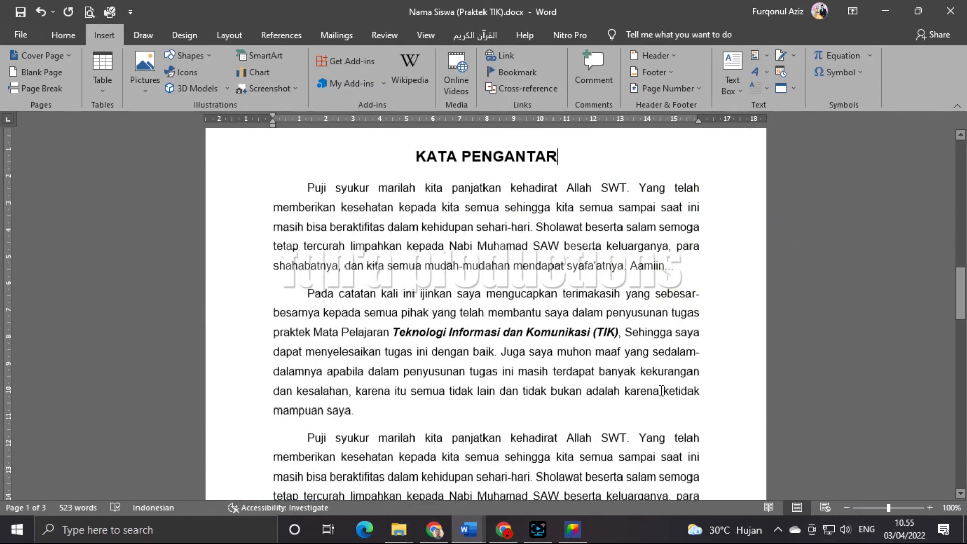
scroll(655, 401, down, 7)
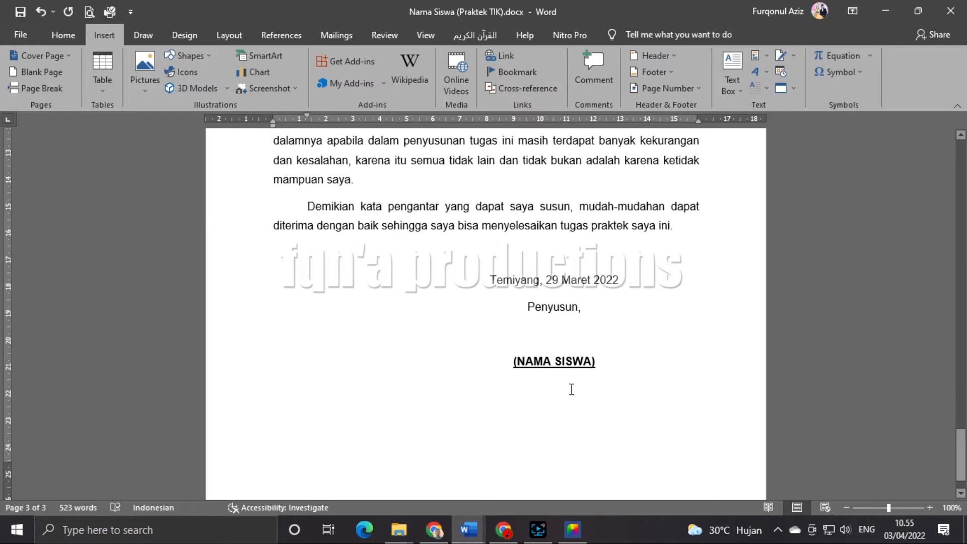
scroll(571, 391, up, 7)
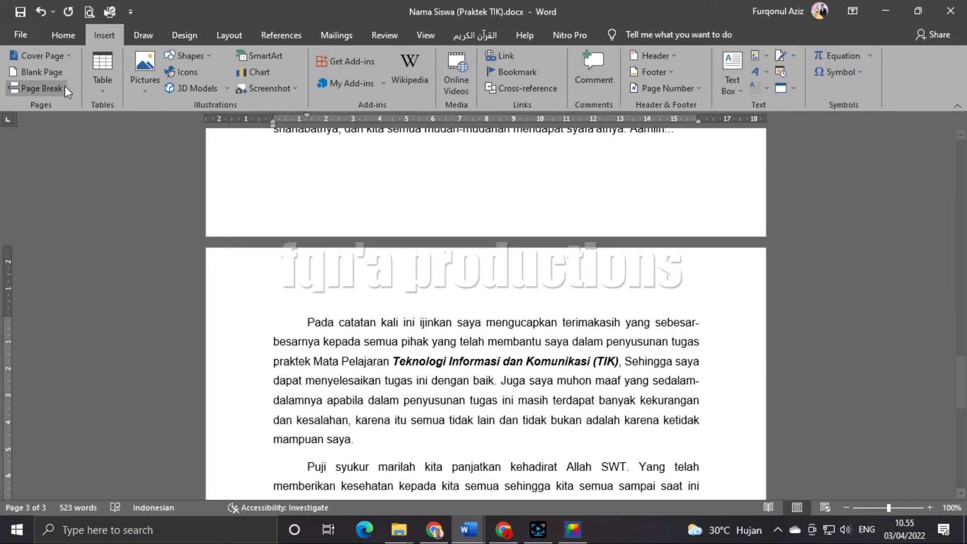
scroll(650, 445, down, 4)
scroll(651, 445, down, 5)
click(635, 311)
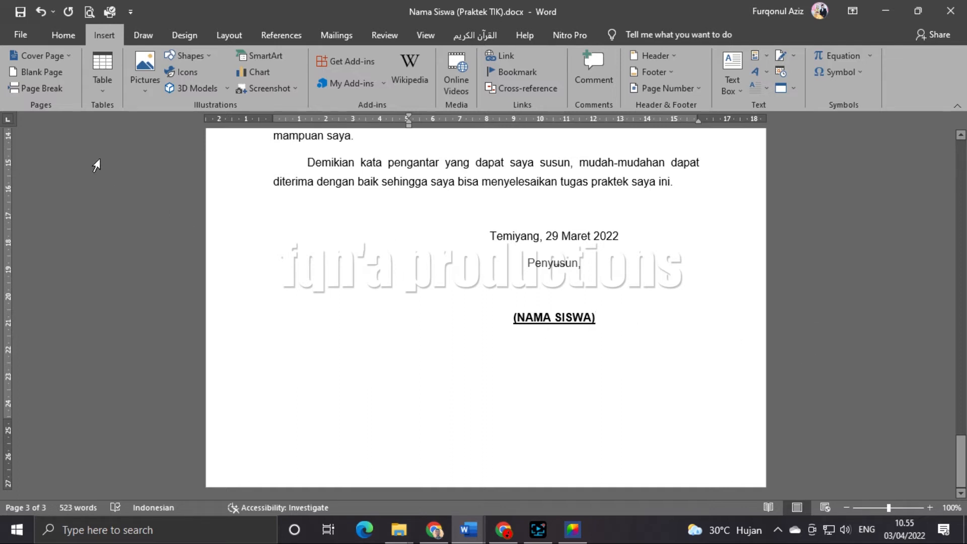
click(41, 73)
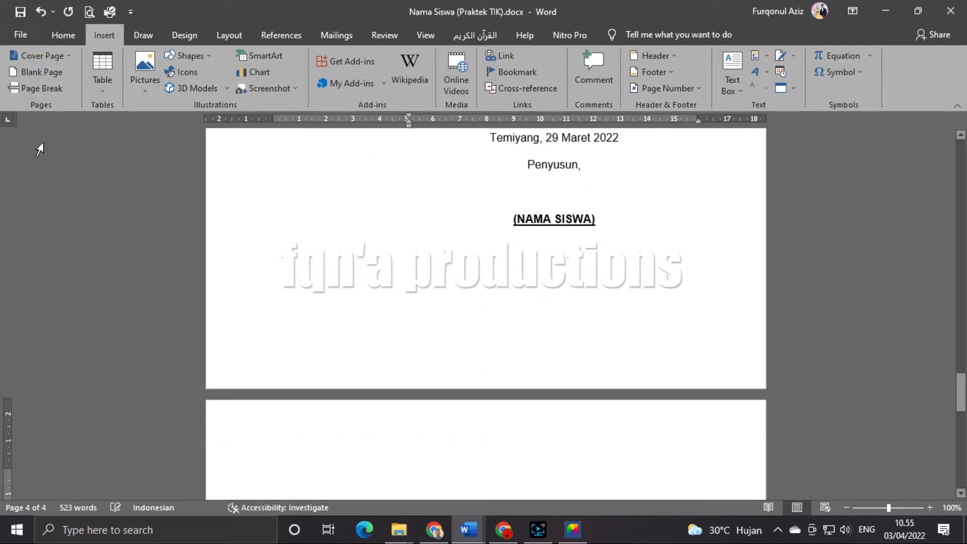
Examine the new blank page at the end of the document and the foreword pages before it.
scroll(609, 438, down, 3)
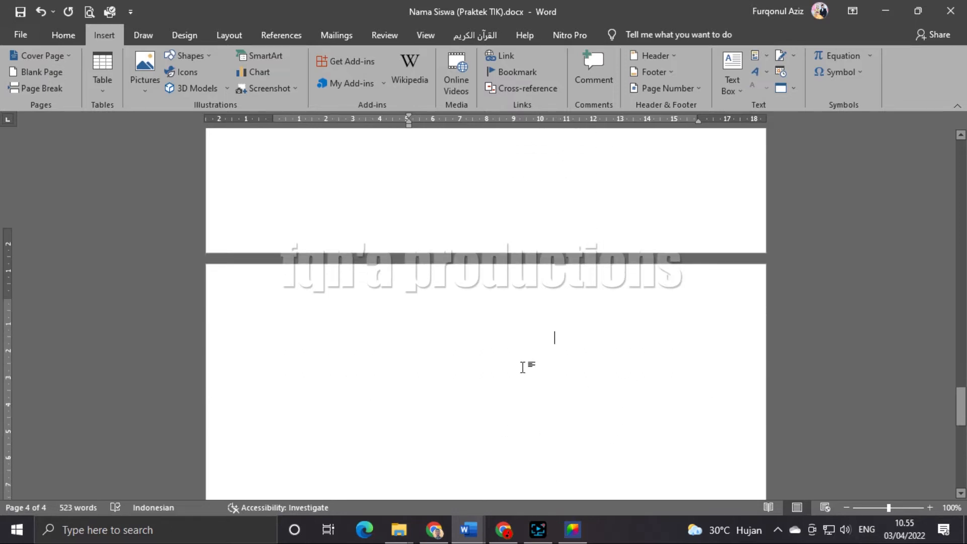
scroll(523, 368, down, 7)
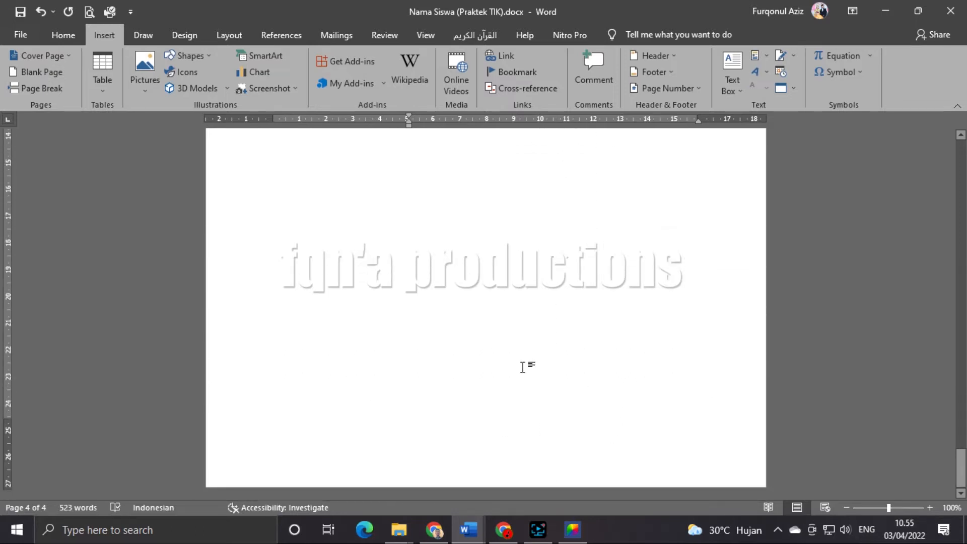
scroll(523, 368, up, 16)
scroll(570, 316, down, 2)
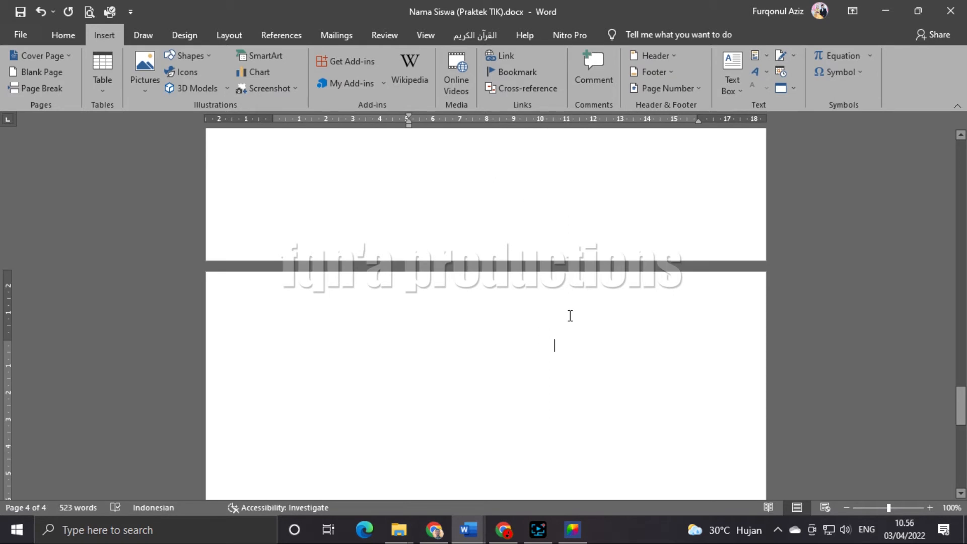
scroll(570, 316, up, 15)
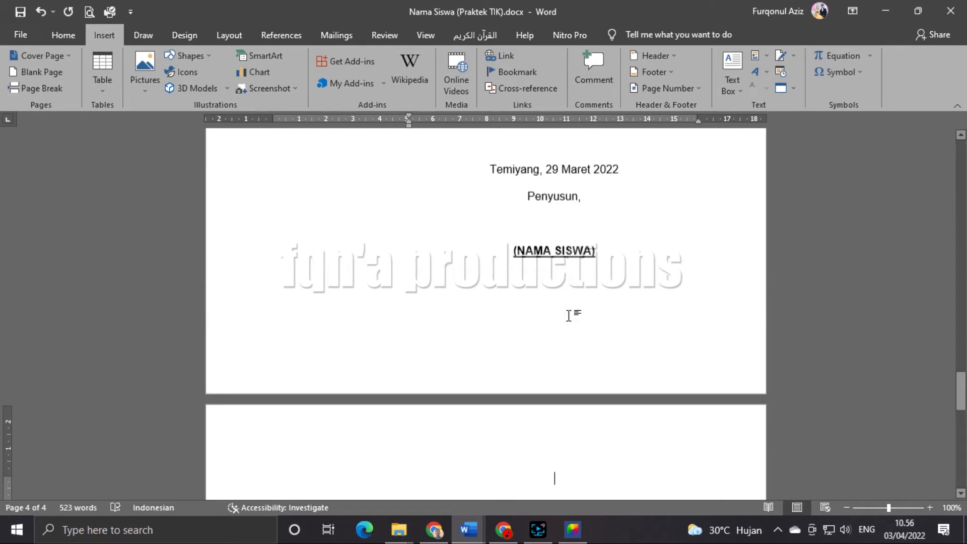
scroll(571, 316, down, 4)
scroll(571, 316, up, 5)
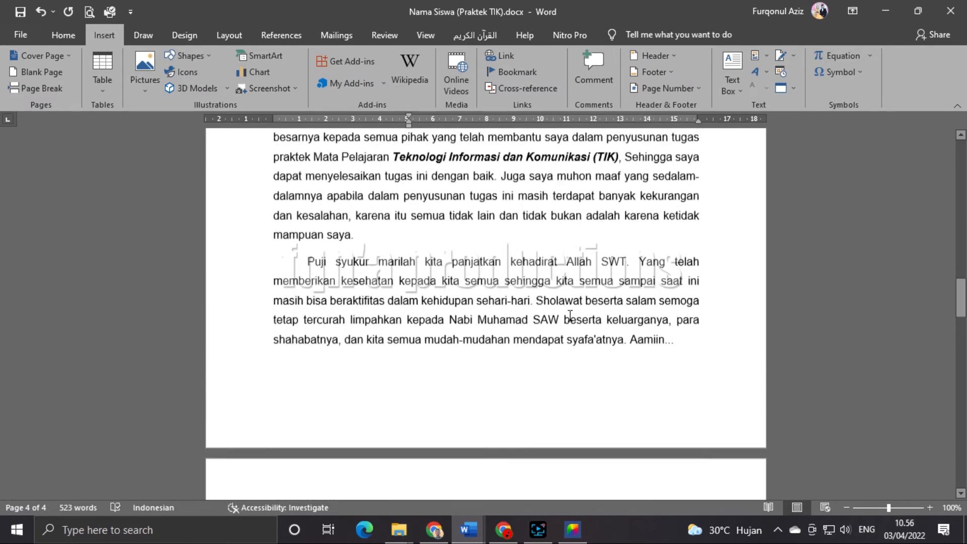
scroll(569, 316, down, 4)
Insert a blank page before the "Pada catatan kali ini" paragraph that starts page 3.
click(534, 169)
click(463, 455)
scroll(463, 455, down, 3)
scroll(463, 454, down, 4)
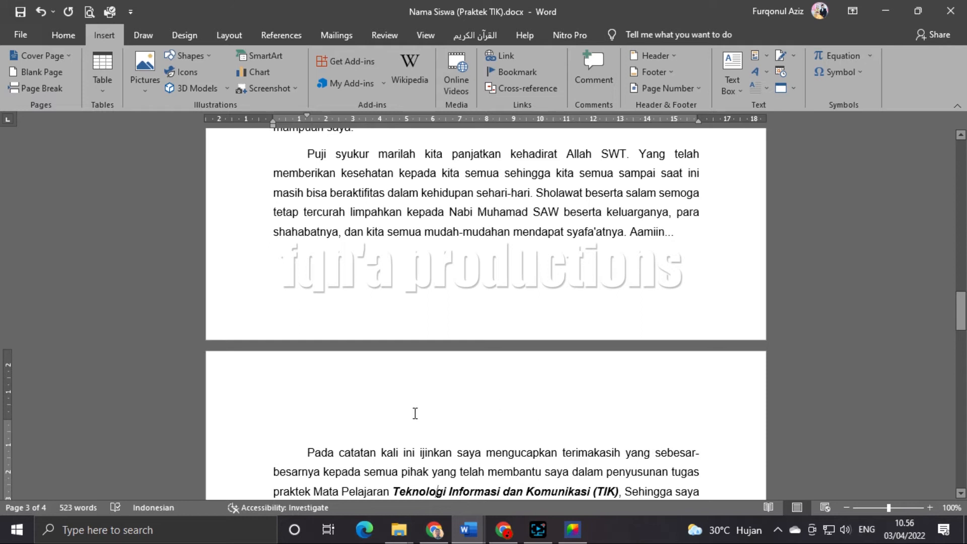
scroll(415, 413, up, 5)
scroll(445, 358, down, 6)
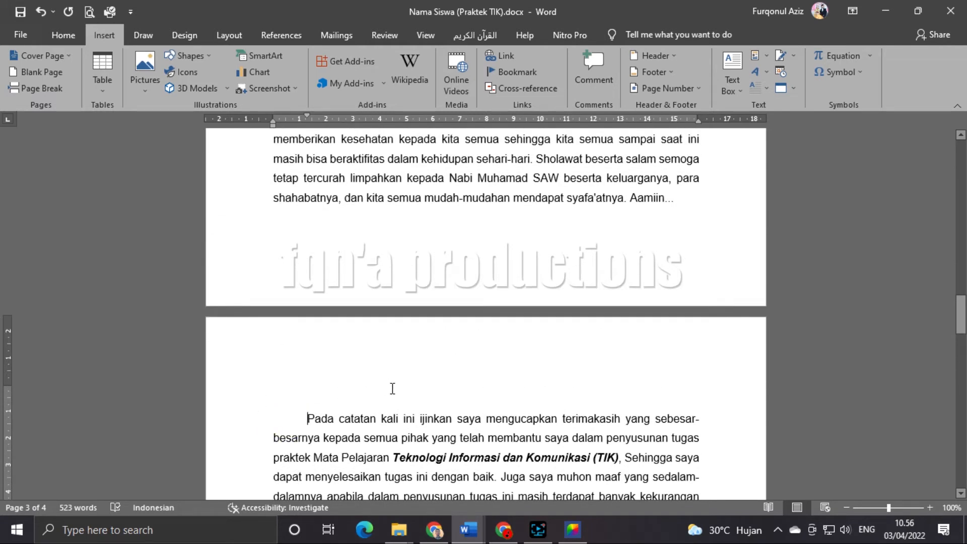
scroll(479, 378, down, 1)
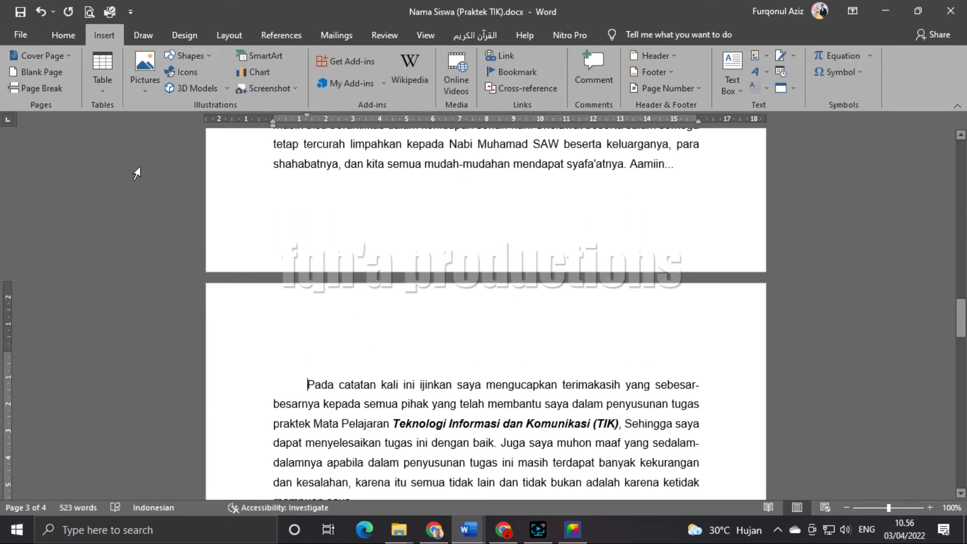
click(50, 76)
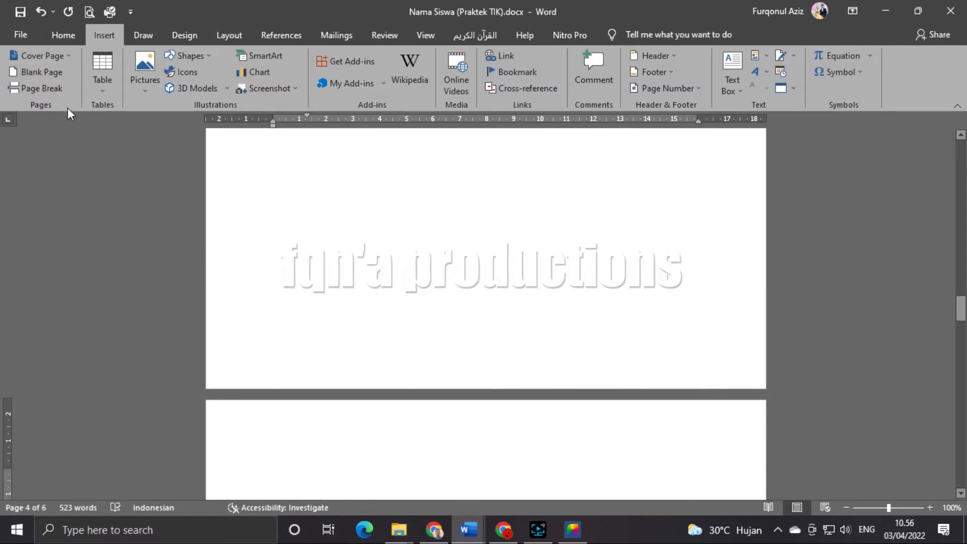
Delete the empty line above the "Pada catatan kali ini" paragraph following the blank page inserted mid-document.
scroll(411, 266, down, 8)
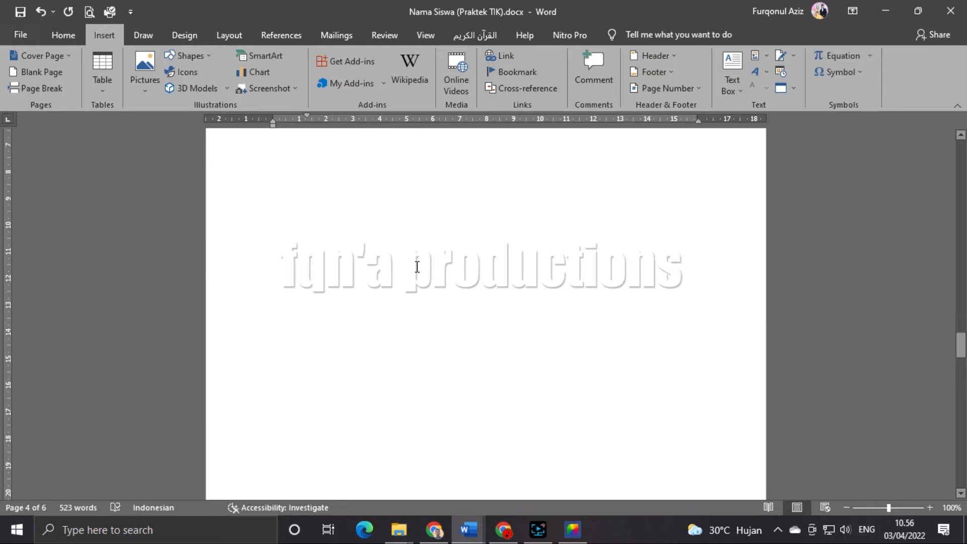
scroll(417, 267, down, 7)
scroll(417, 267, up, 9)
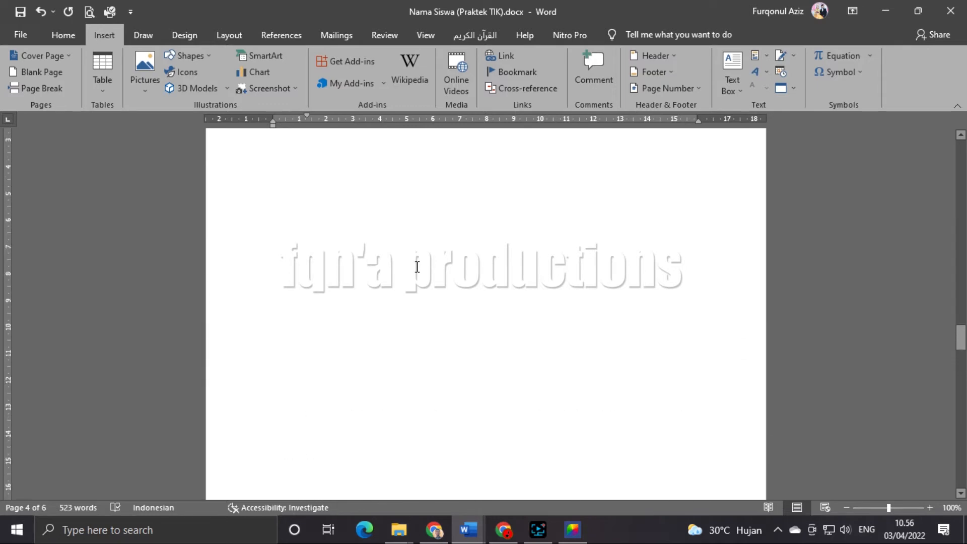
scroll(418, 267, up, 3)
click(61, 235)
key(Delete)
key(Delete)
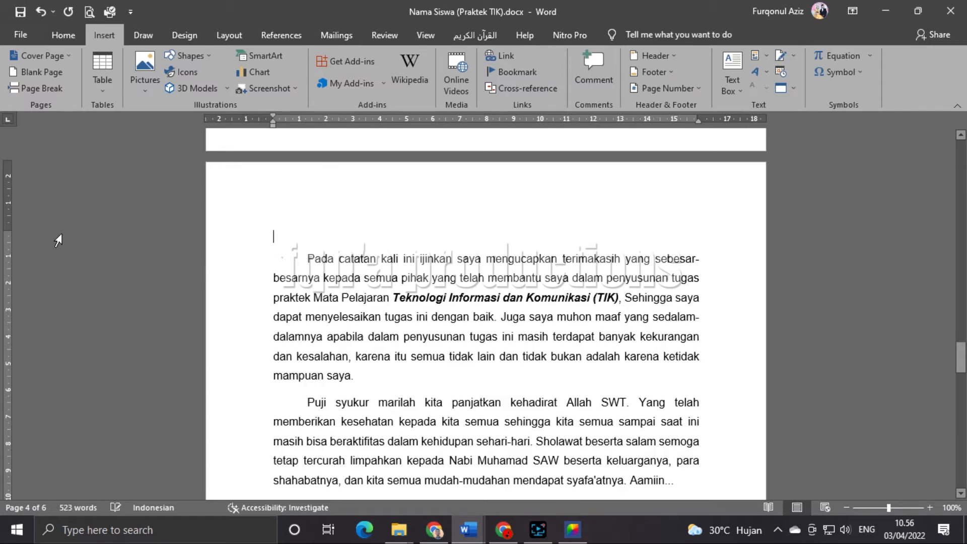
Remove the blank page between the two foreword pages, directly before the "Pada catatan kali ini" paragraph.
scroll(334, 246, up, 2)
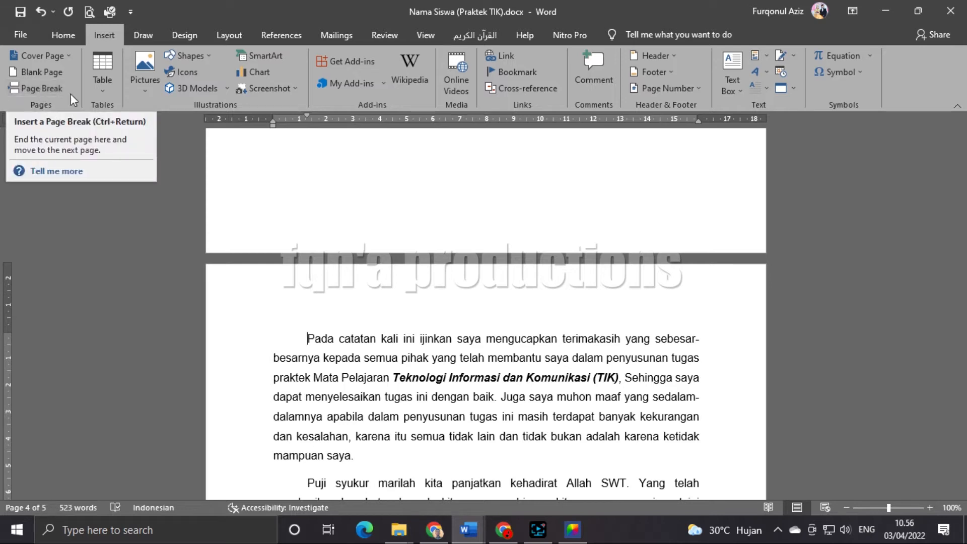
scroll(408, 324, down, 3)
scroll(407, 324, up, 7)
scroll(407, 324, up, 7)
click(406, 286)
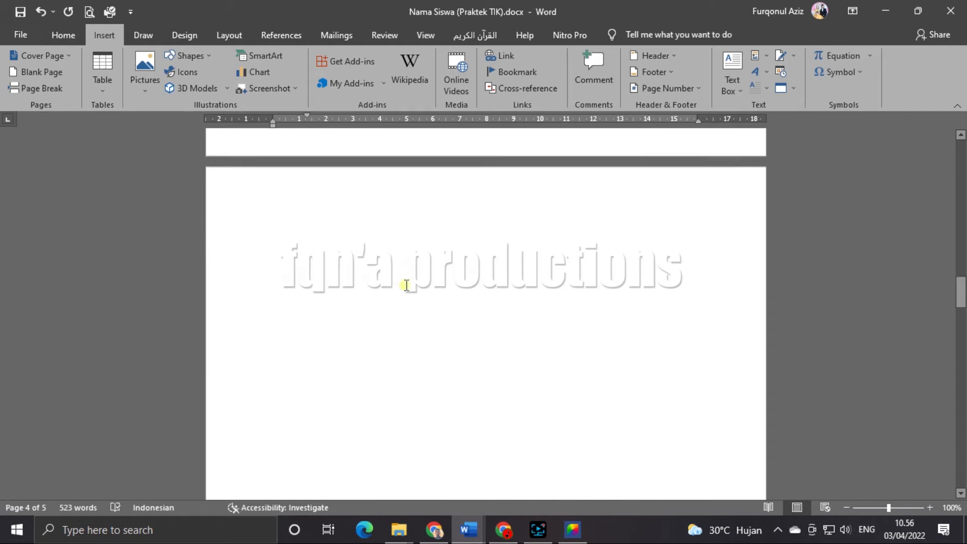
key(Delete)
key(Delete)
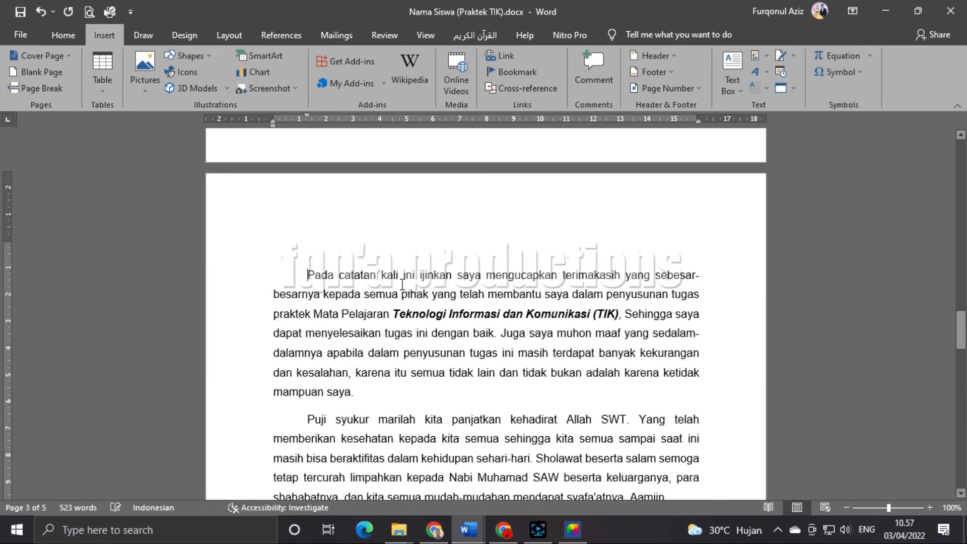
Review both foreword pages from the KATA PENGANTAR heading through to the signature block.
scroll(403, 284, up, 7)
scroll(402, 285, up, 1)
click(402, 284)
scroll(402, 284, up, 2)
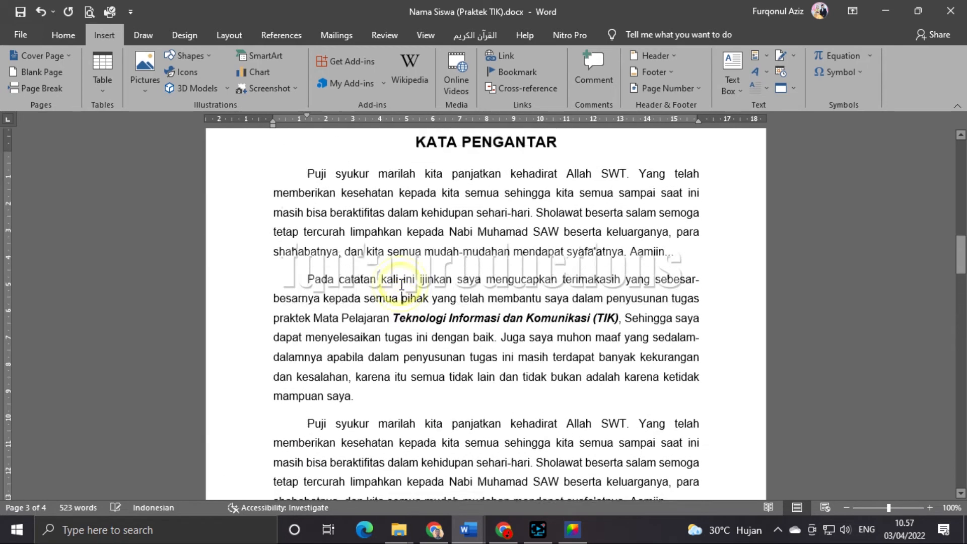
scroll(471, 310, down, 2)
scroll(471, 310, down, 6)
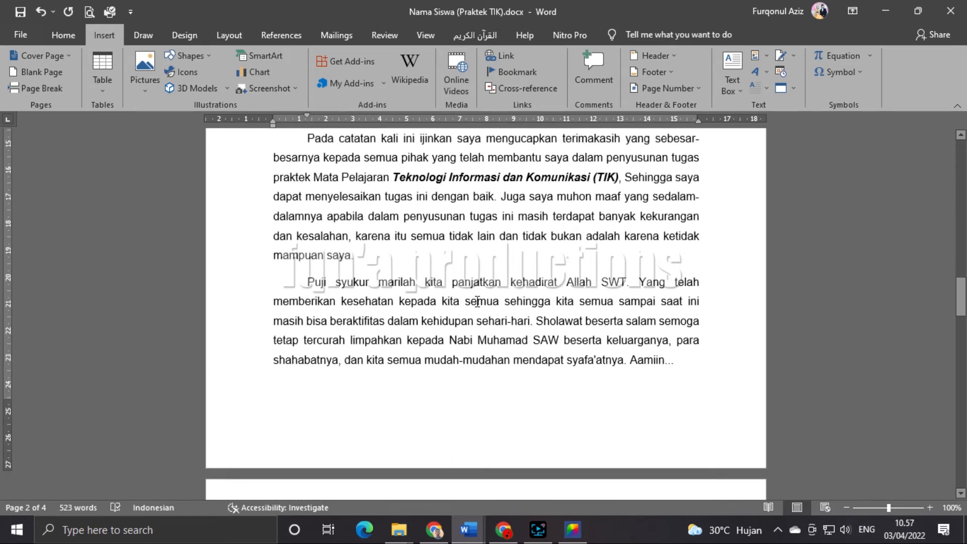
scroll(525, 285, down, 5)
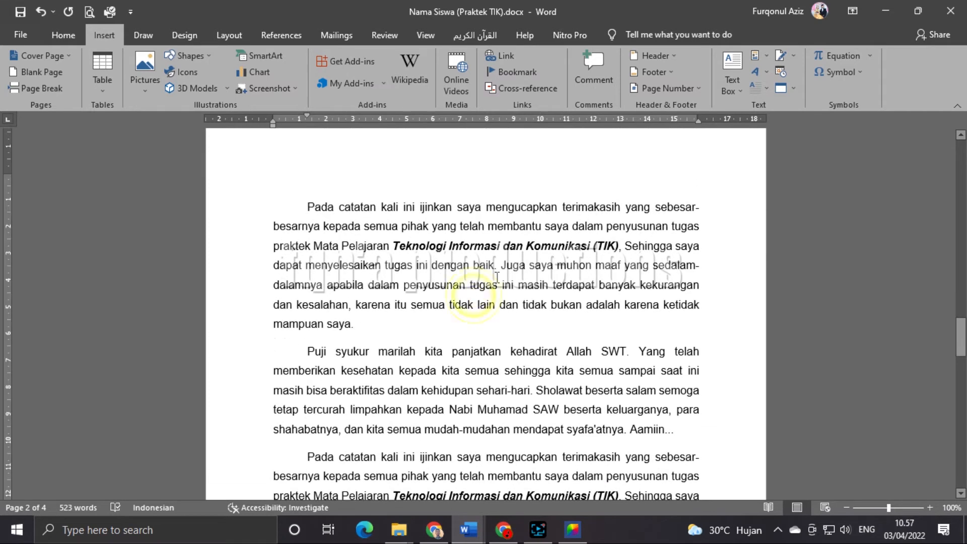
scroll(503, 275, up, 2)
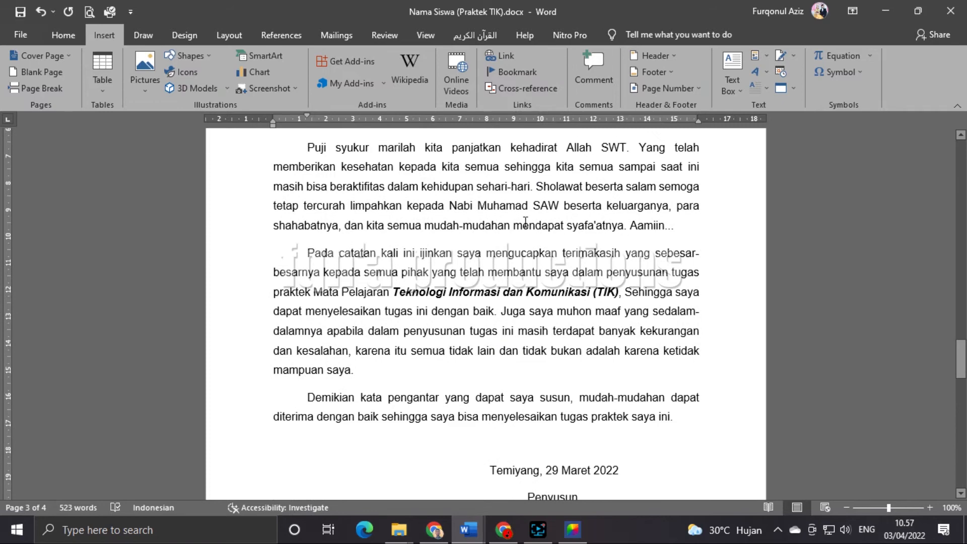
scroll(525, 221, up, 11)
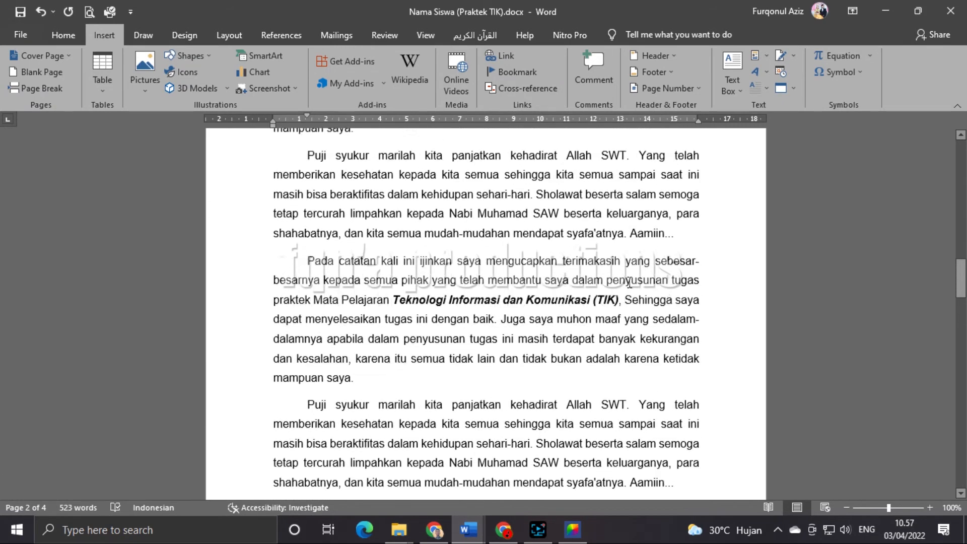
scroll(630, 284, up, 1)
scroll(451, 390, down, 15)
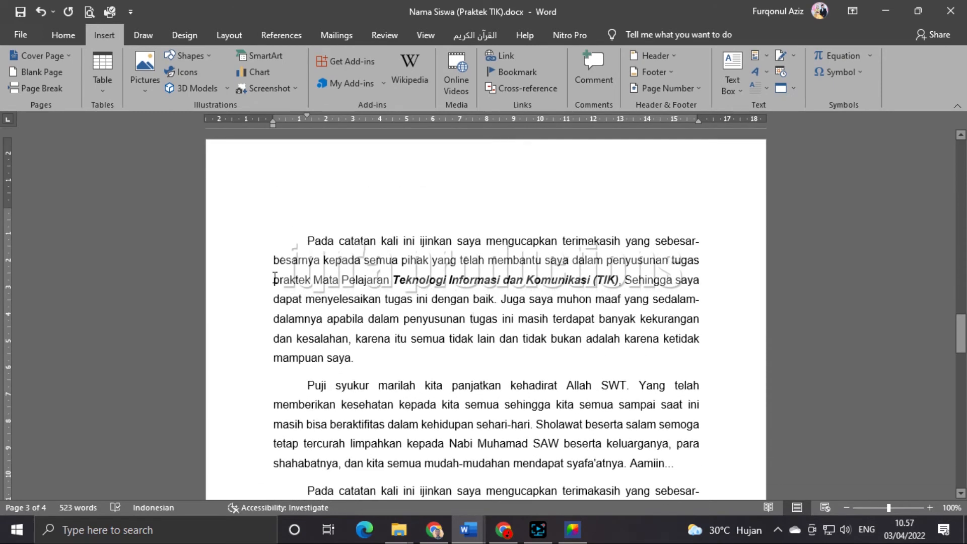
scroll(440, 347, down, 13)
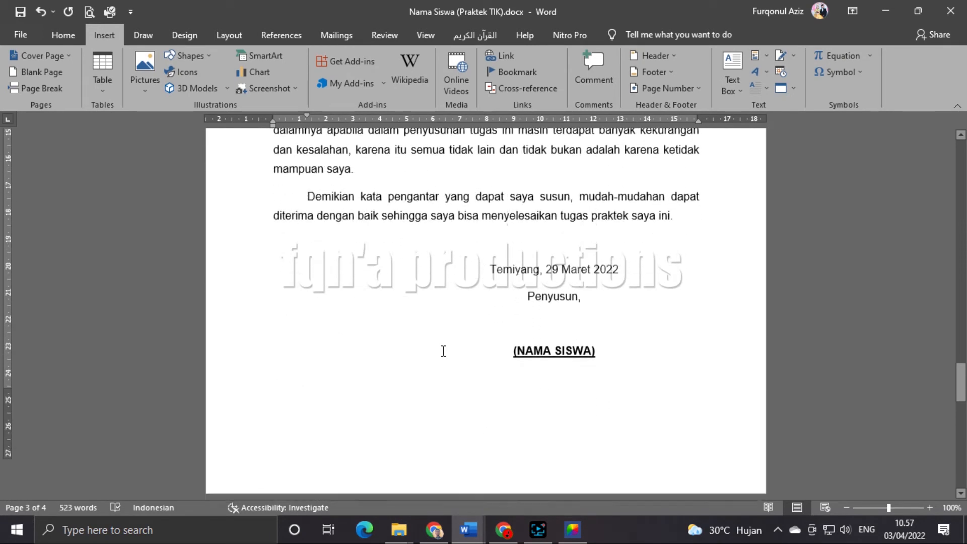
scroll(653, 255, up, 13)
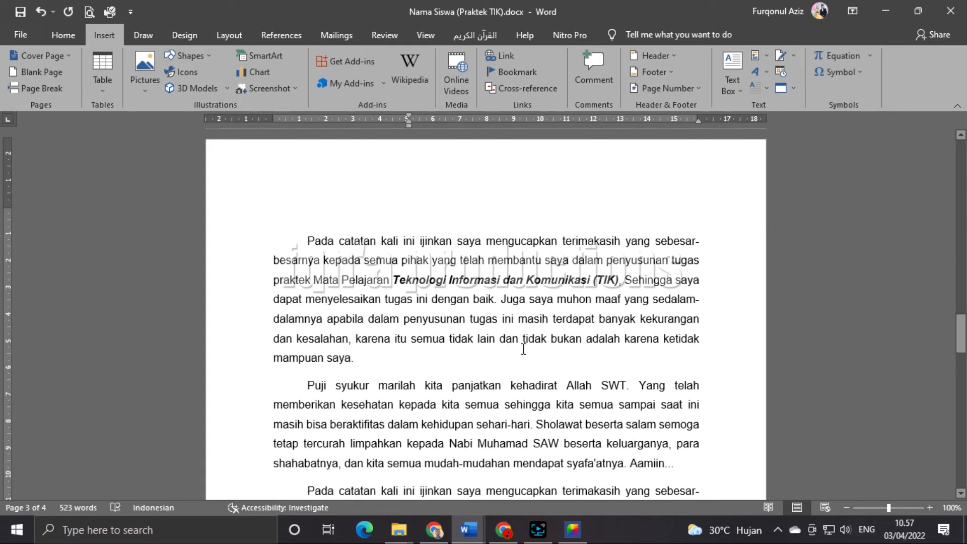
Highlight the paragraphs on page 3 one after another down to the closing "Demikian kata pengantar" paragraph, and clear the selection.
drag(237, 255, 235, 350)
scroll(235, 349, down, 3)
drag(236, 261, 235, 335)
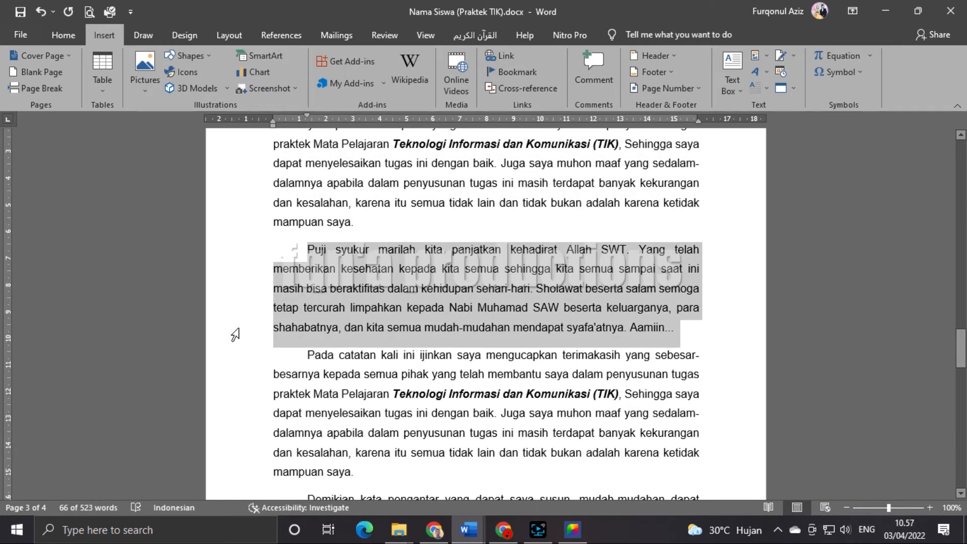
scroll(234, 346, down, 3)
drag(227, 255, 225, 367)
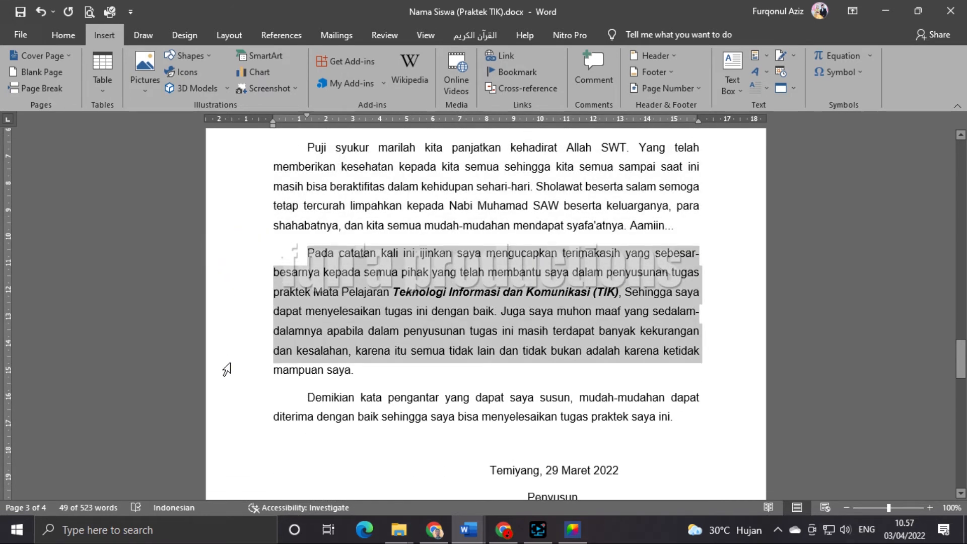
drag(210, 399, 210, 421)
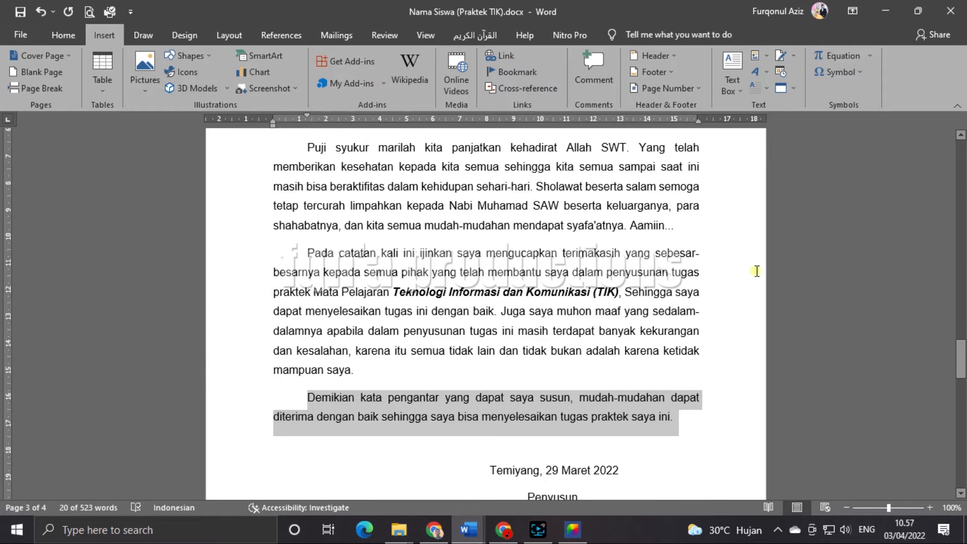
click(755, 270)
Insert a page break before the second "Pada catatan kali ini" paragraph on page 3.
scroll(398, 330, up, 3)
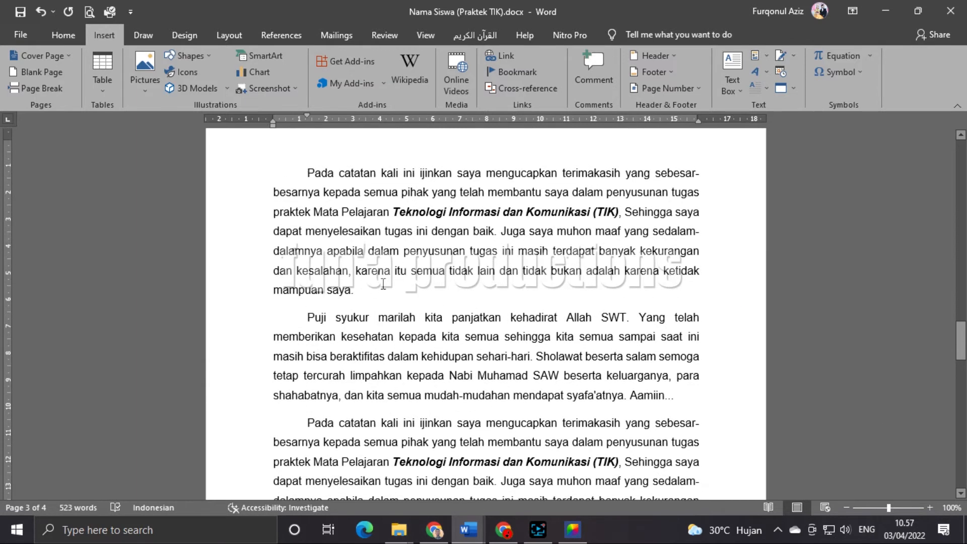
click(335, 345)
scroll(335, 345, down, 3)
click(402, 307)
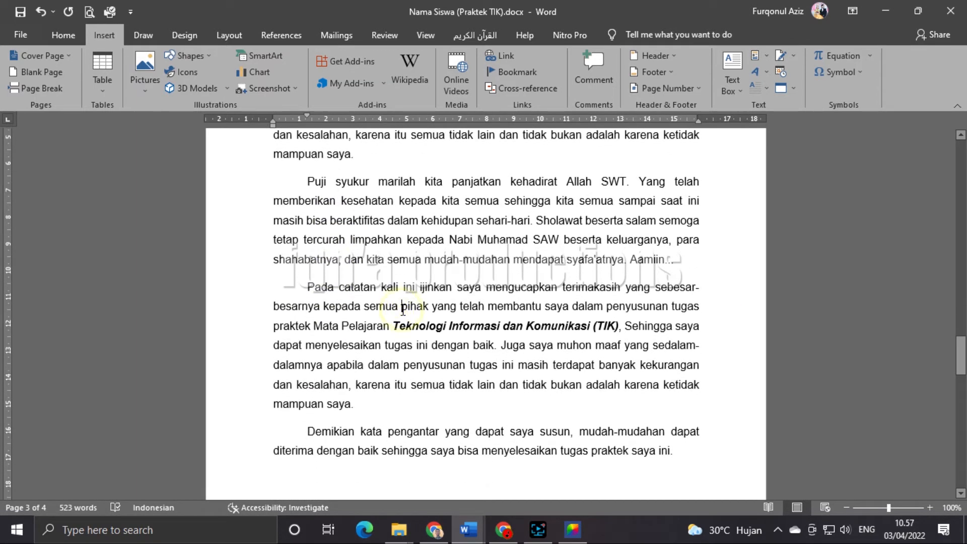
click(304, 288)
scroll(313, 292, up, 3)
scroll(310, 308, down, 2)
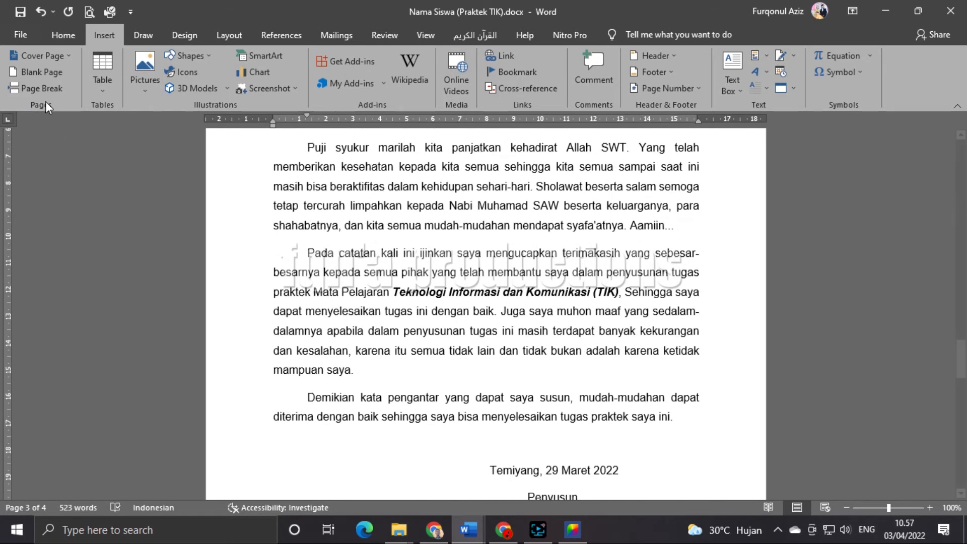
click(42, 95)
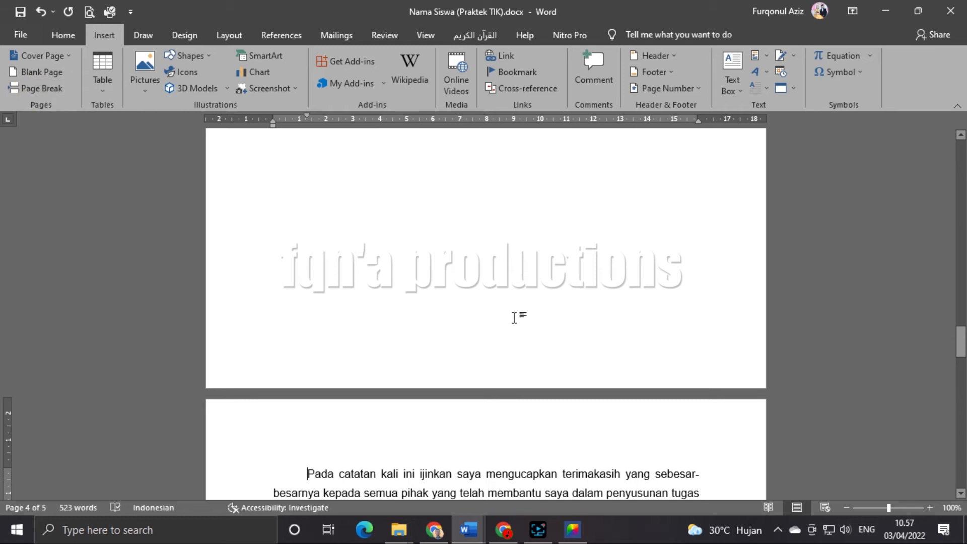
Review the text on both sides of the page break, and return to the cover page at the document's start.
scroll(514, 318, down, 10)
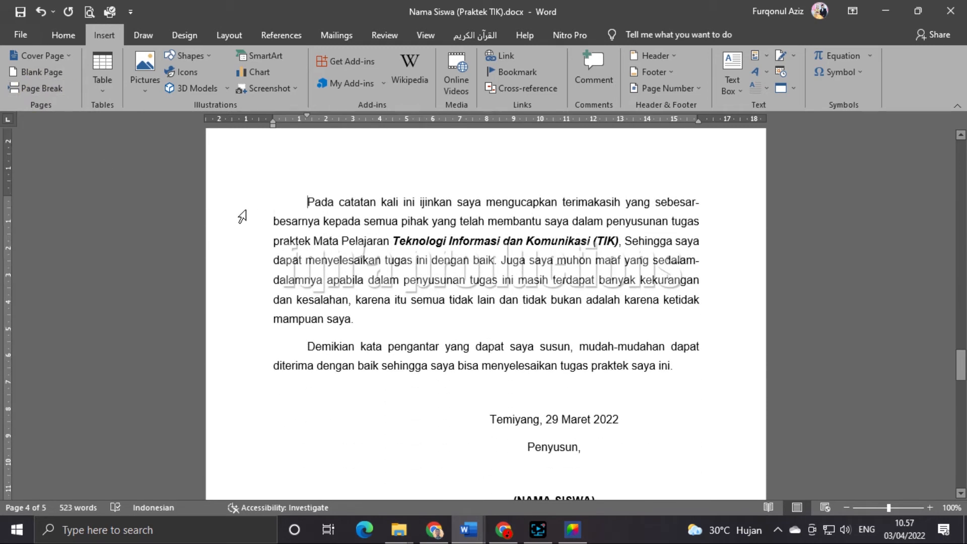
scroll(306, 358, up, 8)
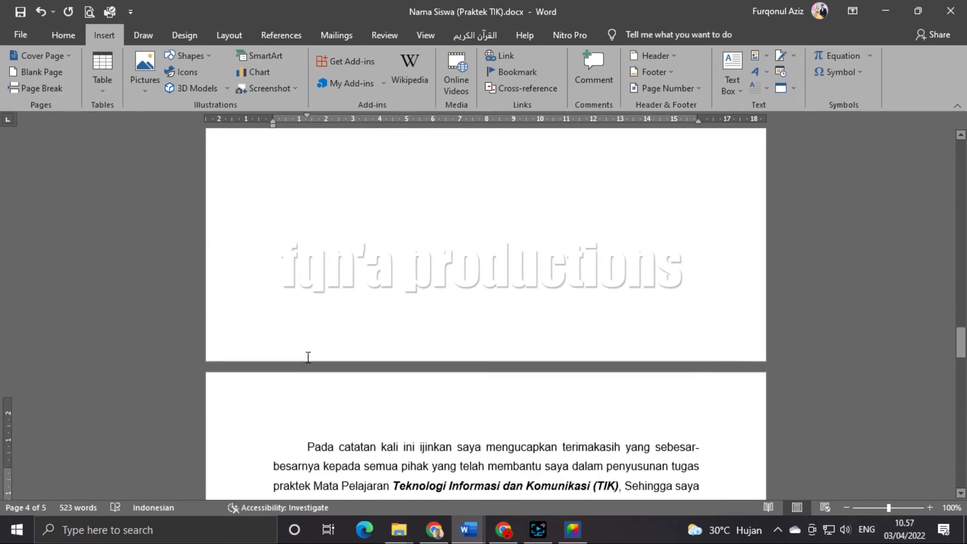
scroll(307, 358, up, 5)
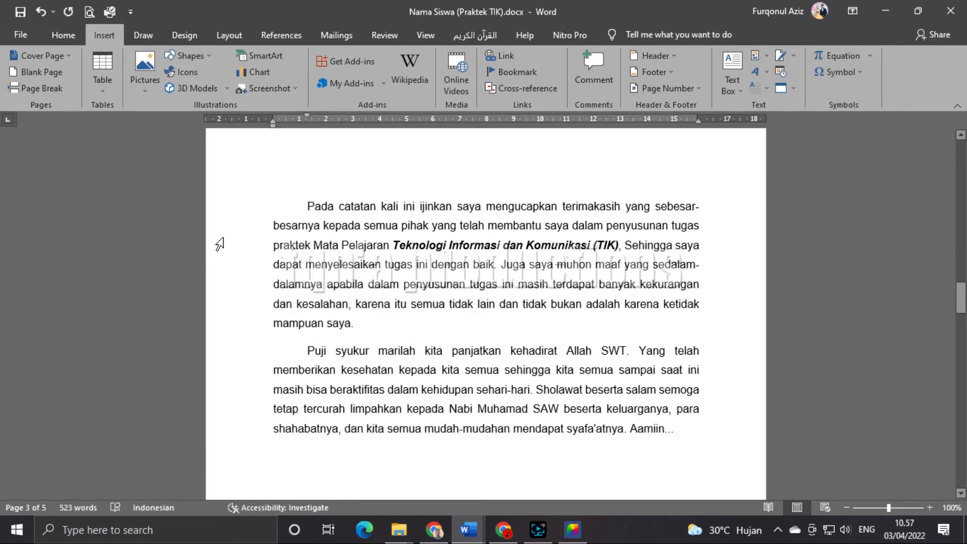
scroll(292, 391, down, 8)
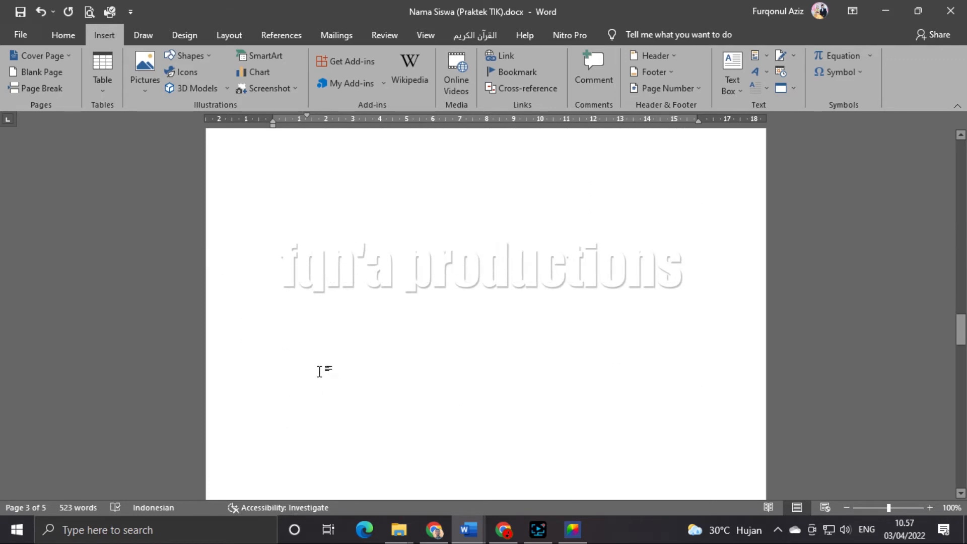
scroll(368, 378, up, 4)
drag(960, 311, 960, 151)
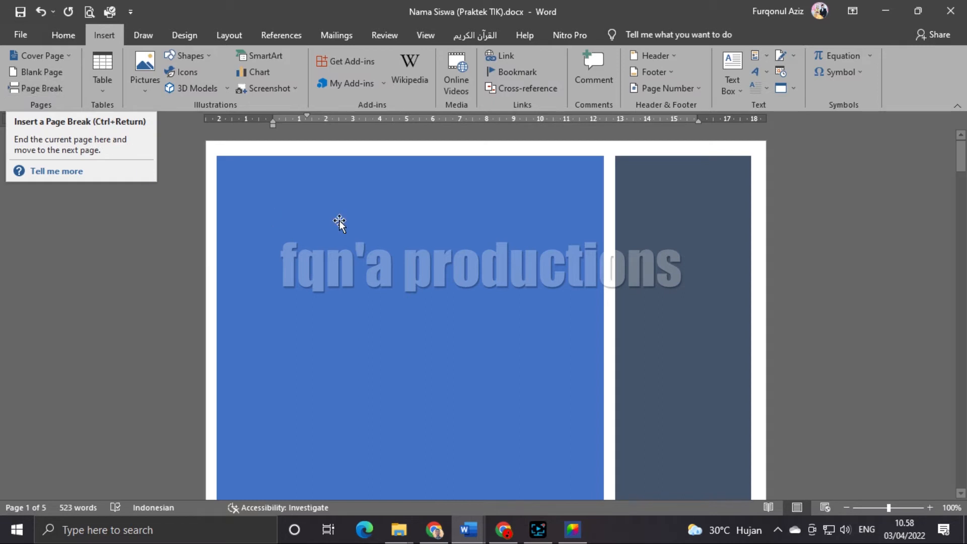
scroll(598, 280, down, 5)
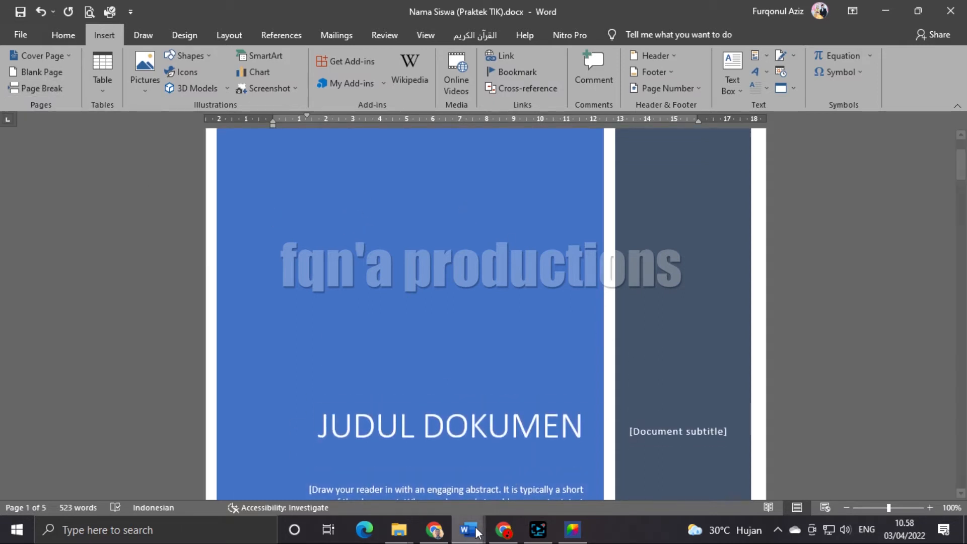
Switch to the blank Document1 and insert a table with 3 columns and 20 rows.
click(477, 531)
click(431, 485)
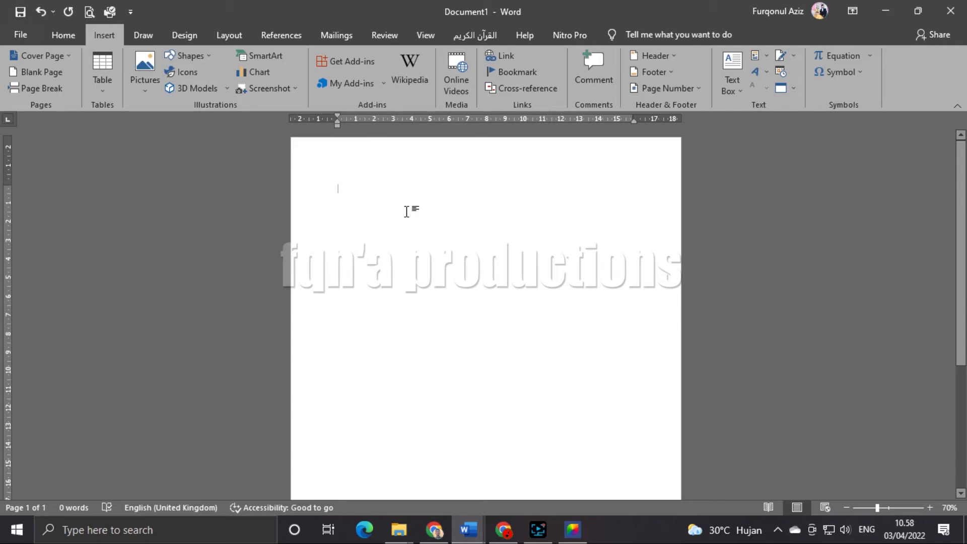
click(103, 87)
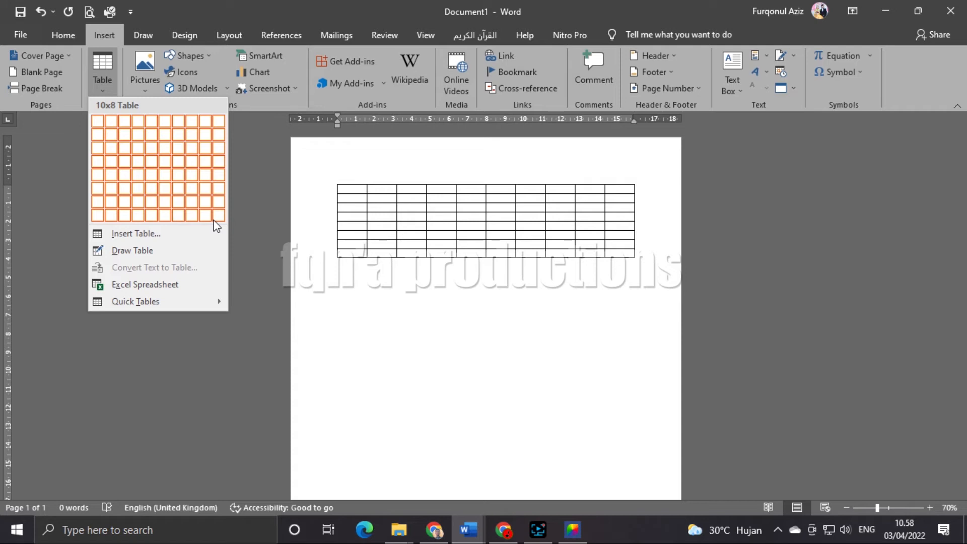
click(127, 234)
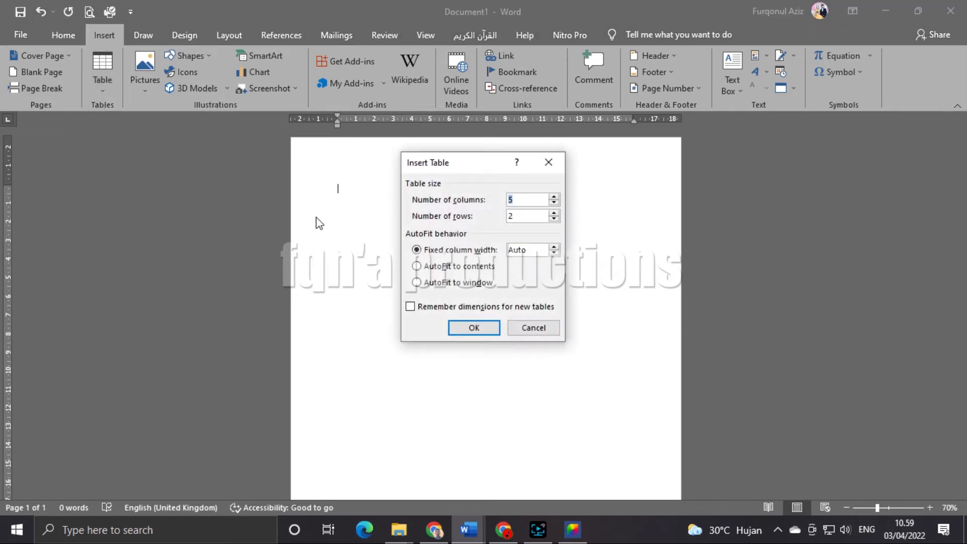
drag(450, 166, 401, 168)
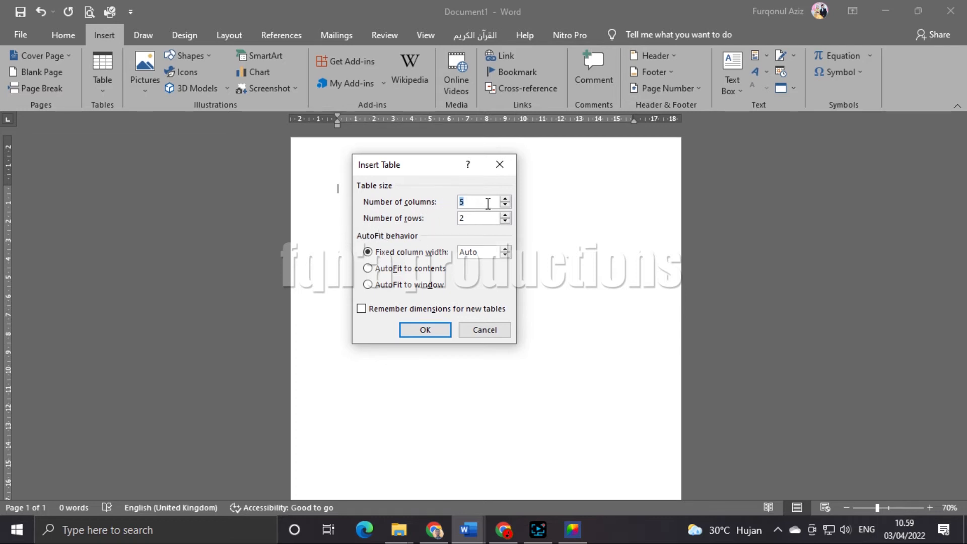
drag(423, 170, 435, 168)
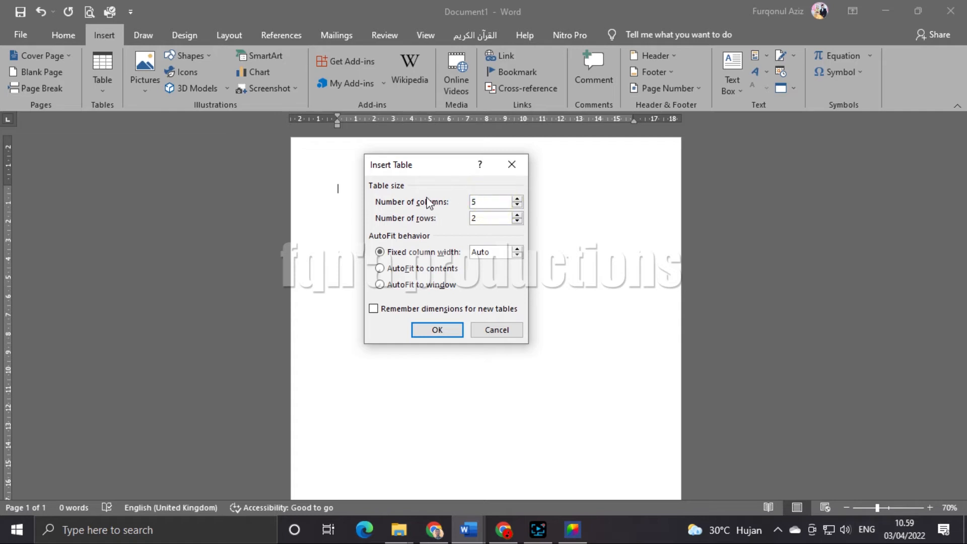
key(BackSpace)
text(3)
double_click(491, 218)
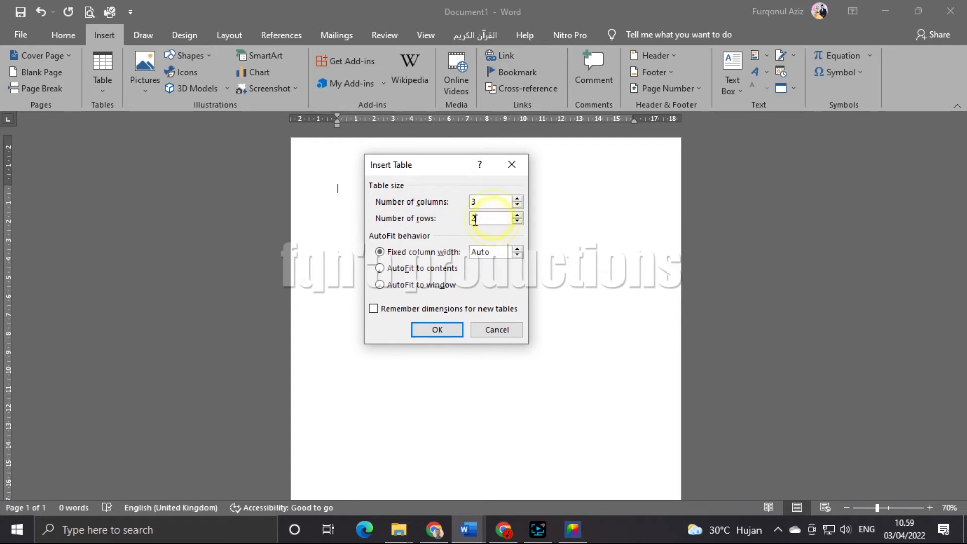
text(2)
click(438, 330)
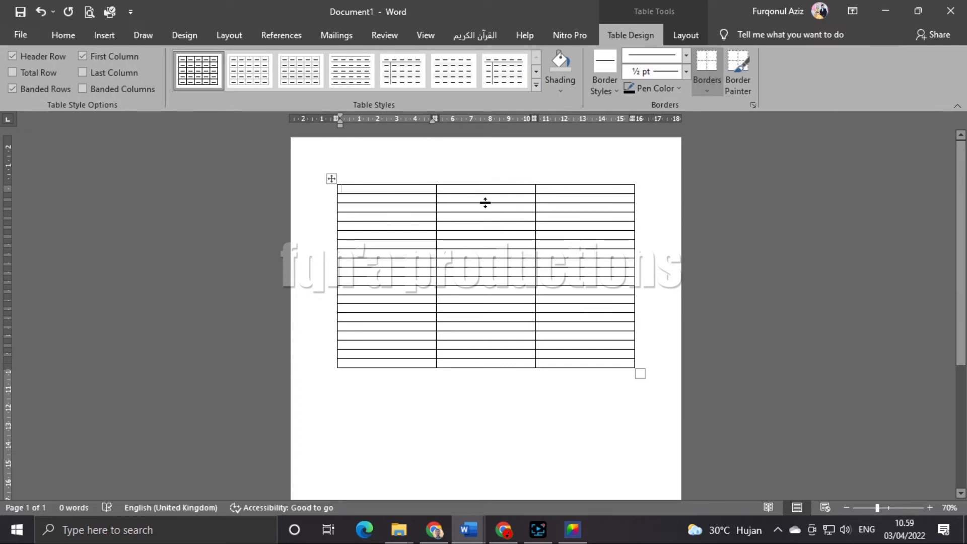
Highlight cells across the table's top row and down its first column, and clear the selection.
drag(408, 190, 567, 189)
drag(428, 190, 417, 358)
click(713, 174)
click(592, 253)
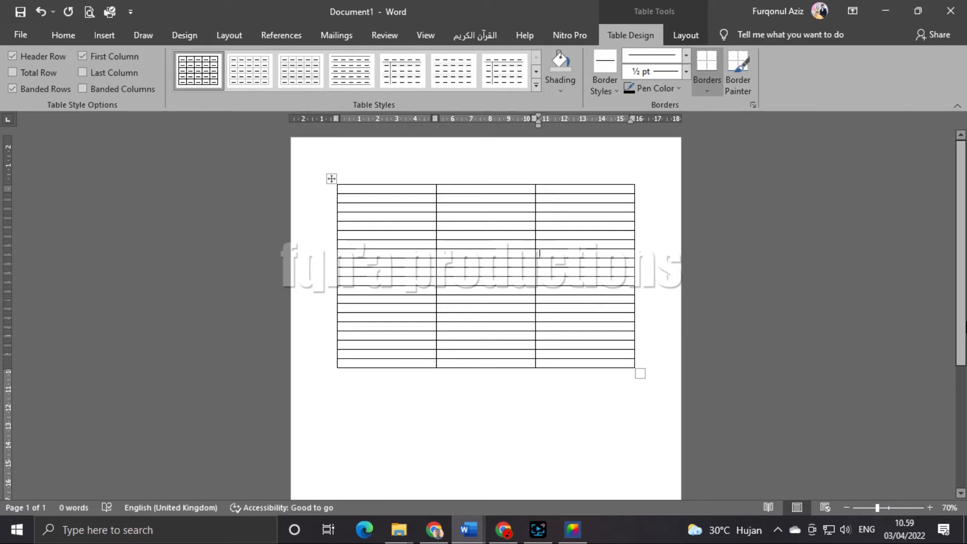
Narrow the table's first column to about 1.25 cm, giving the freed width to the middle column.
scroll(563, 338, up, 4)
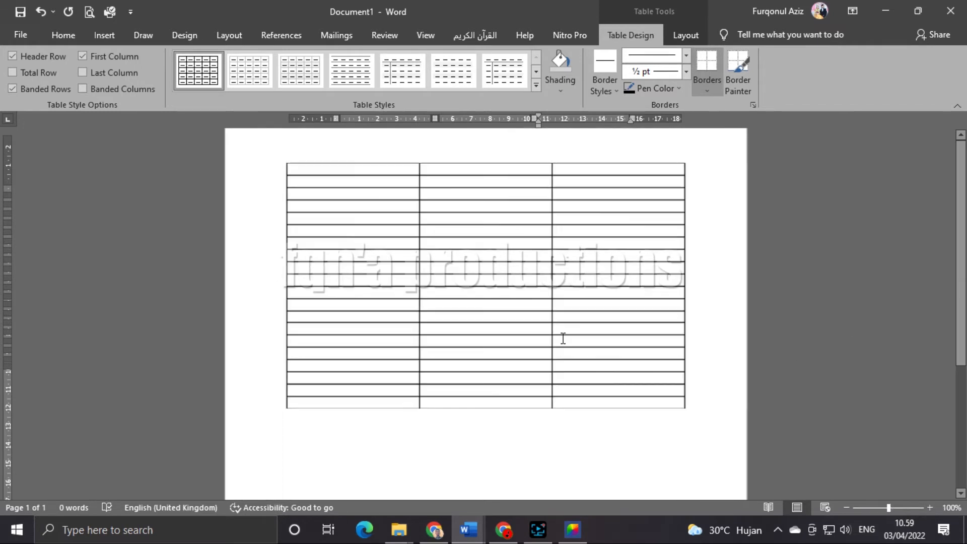
scroll(562, 338, up, 2)
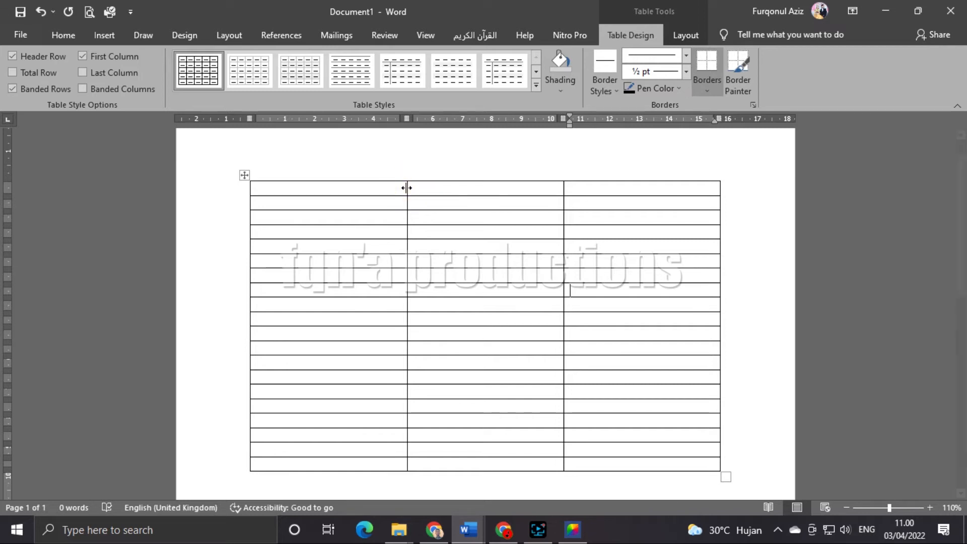
drag(406, 189, 287, 187)
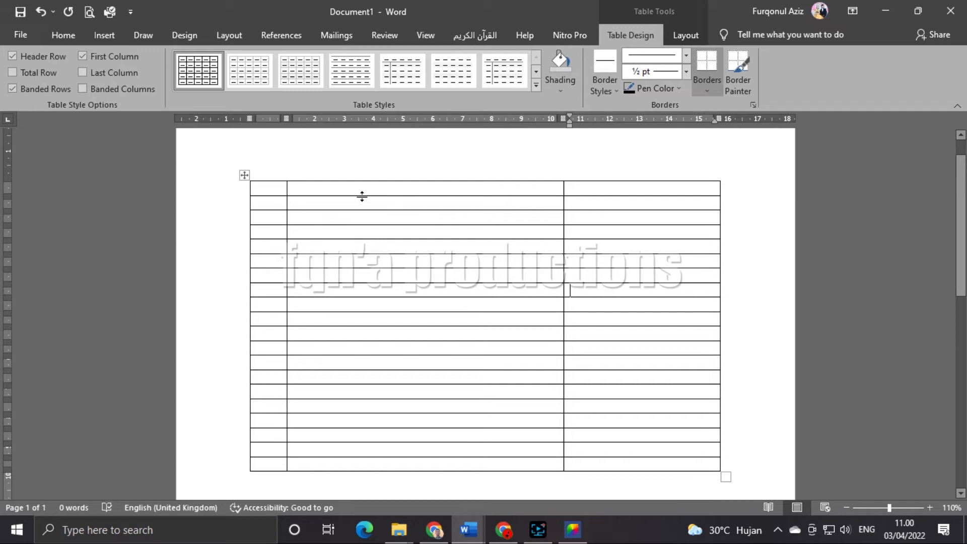
mouse_move(361, 196)
mouse_down()
mouse_move(362, 270)
mouse_move(371, 191)
mouse_up()
scroll(437, 261, down, 5)
scroll(437, 262, up, 6)
scroll(450, 275, down, 5)
scroll(453, 276, up, 5)
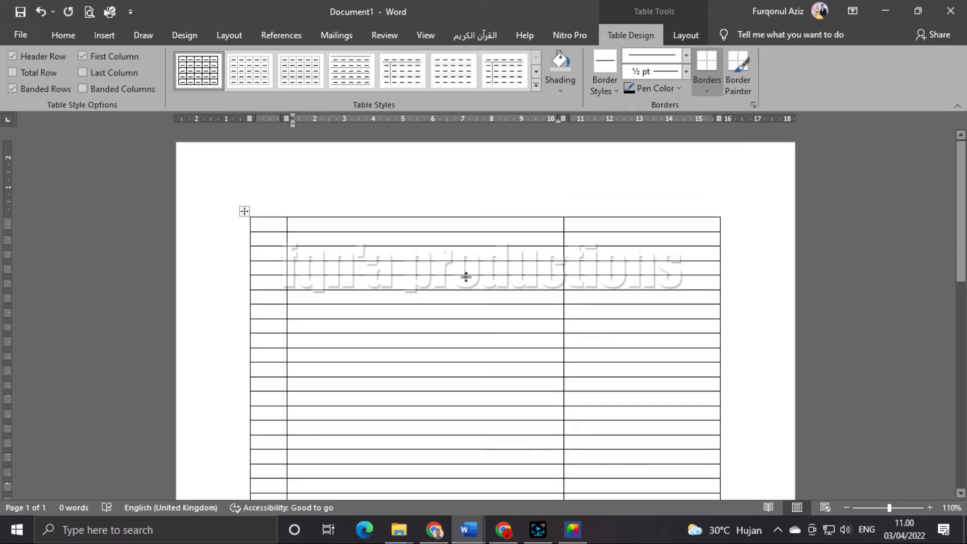
Select the whole table, compare its design and layout tools, and clear the selection.
click(244, 211)
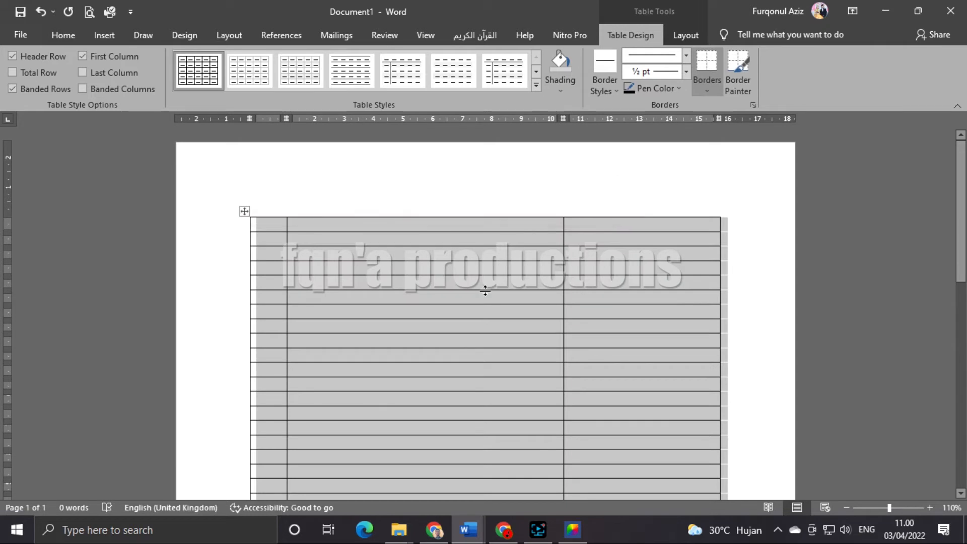
click(696, 33)
click(638, 32)
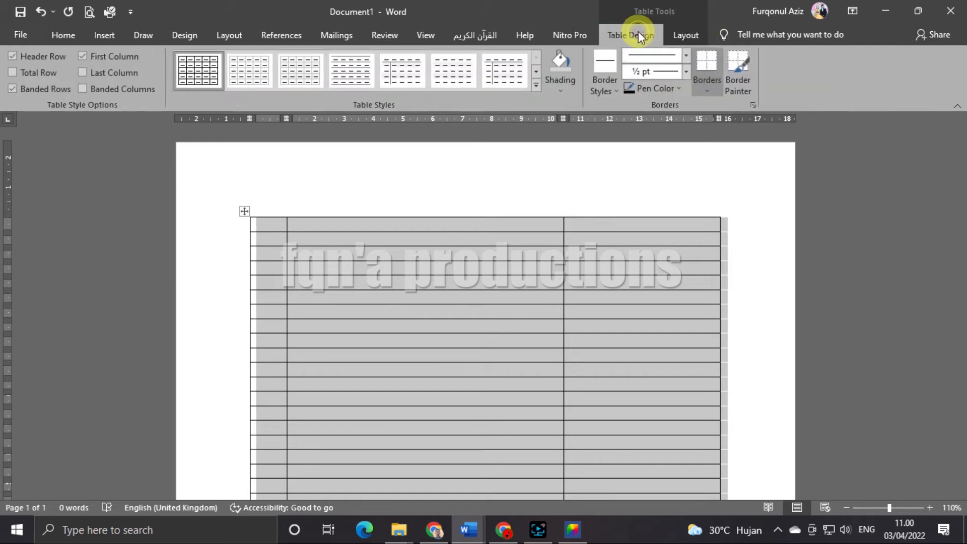
click(684, 36)
click(634, 35)
click(680, 36)
click(610, 36)
click(677, 39)
click(636, 36)
click(680, 37)
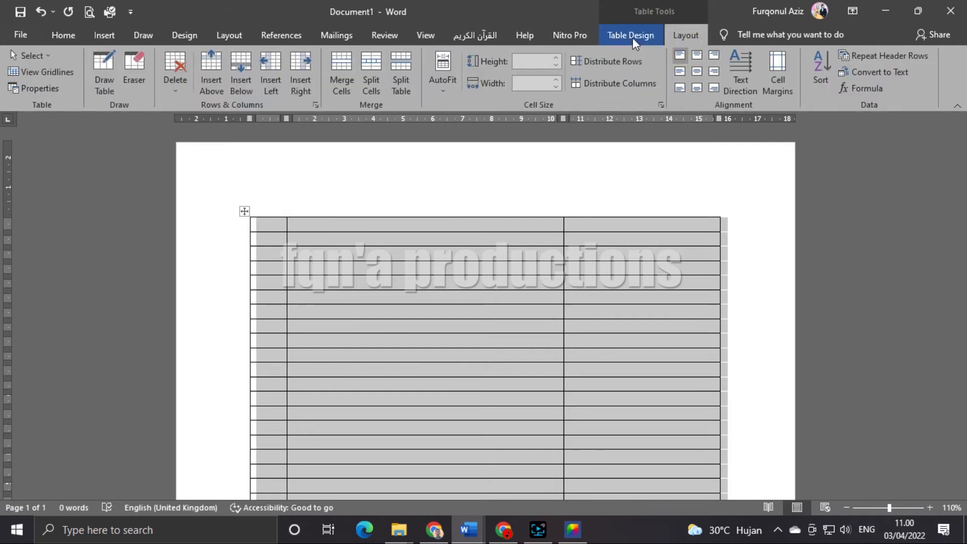
click(633, 38)
click(678, 34)
click(653, 32)
click(681, 31)
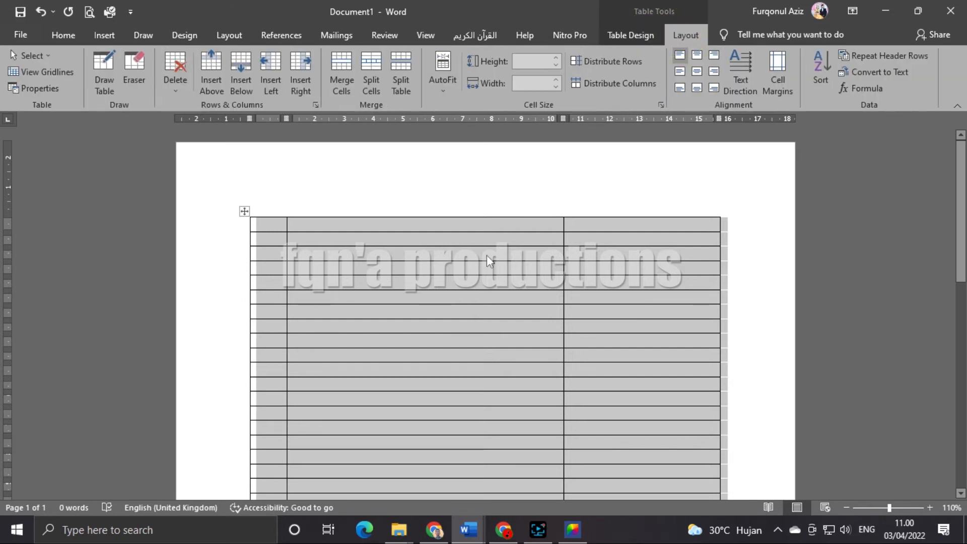
click(455, 228)
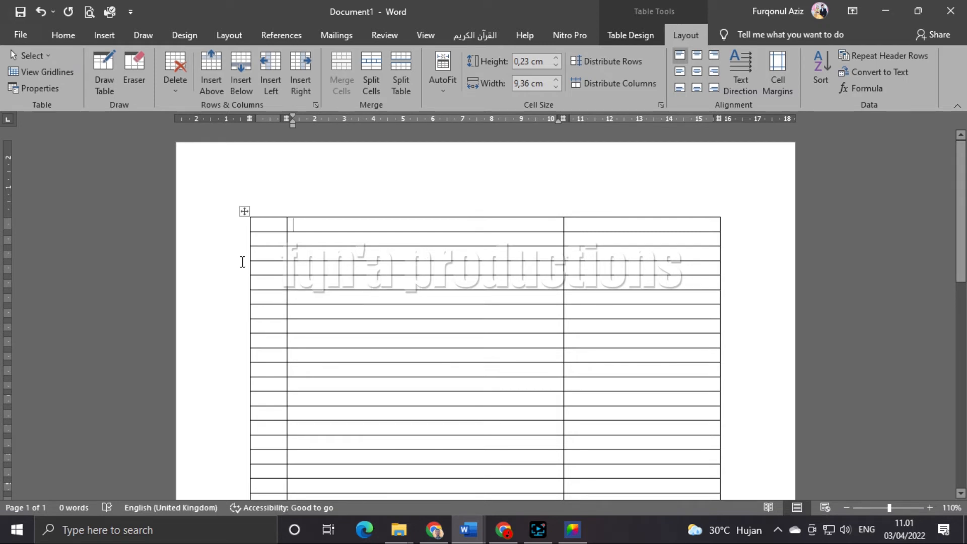
Select the entire contents of Document1 and delete the table.
click(109, 36)
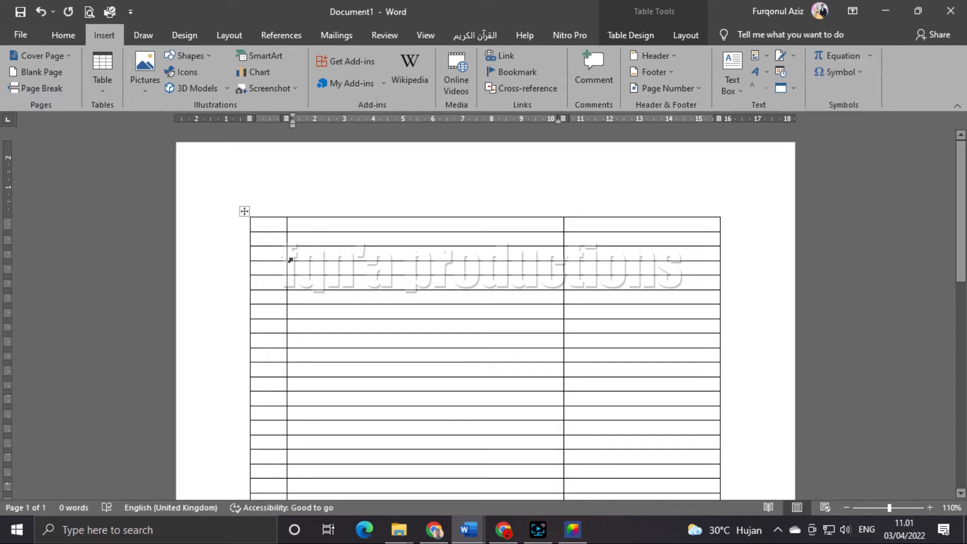
click(479, 272)
scroll(476, 313, down, 2)
scroll(475, 312, up, 2)
key(ctrl+a)
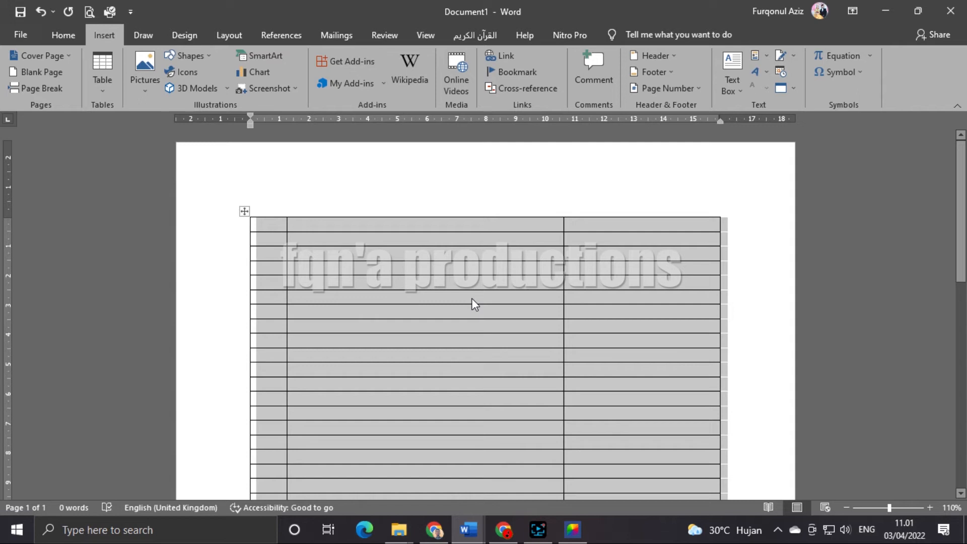
key(Delete)
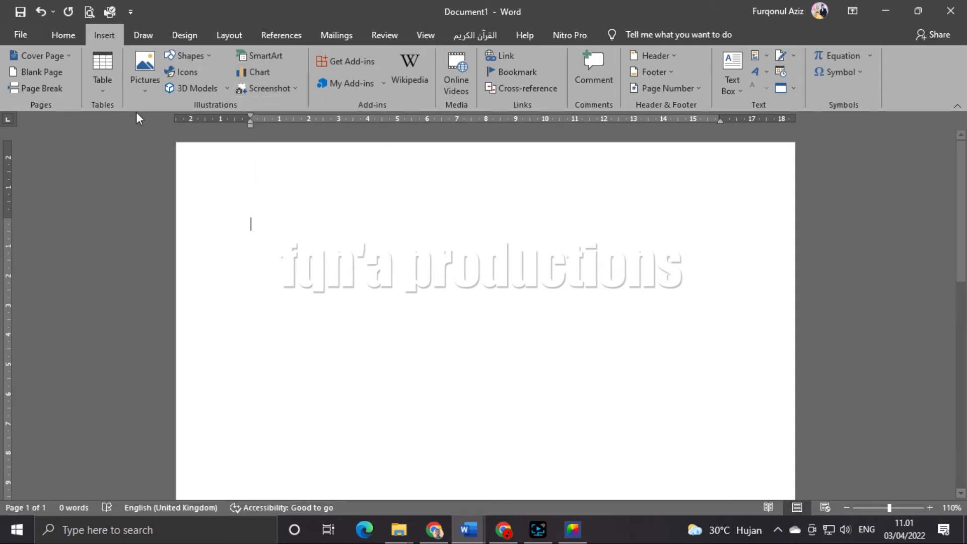
Insert the picture DSC_6231.JPG from the computer's Documents folder.
click(147, 74)
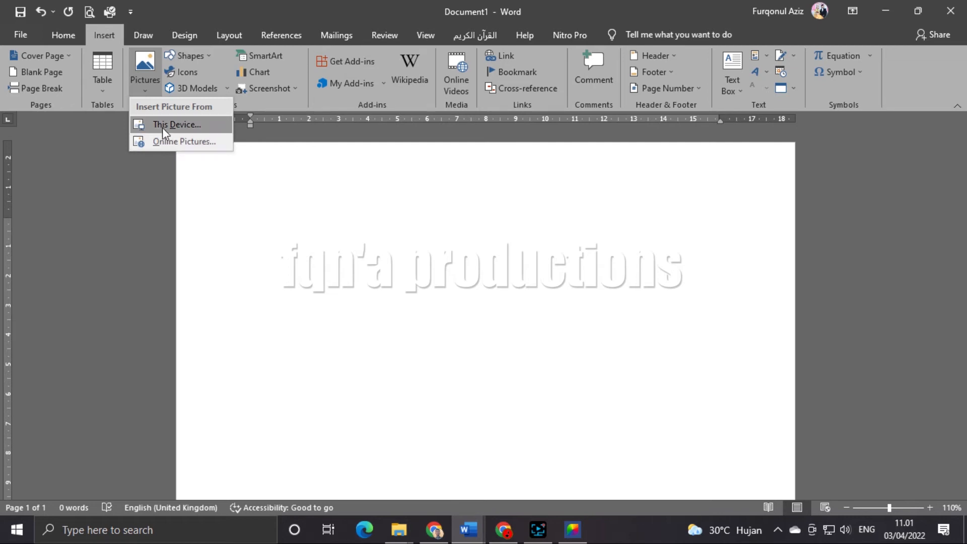
click(194, 125)
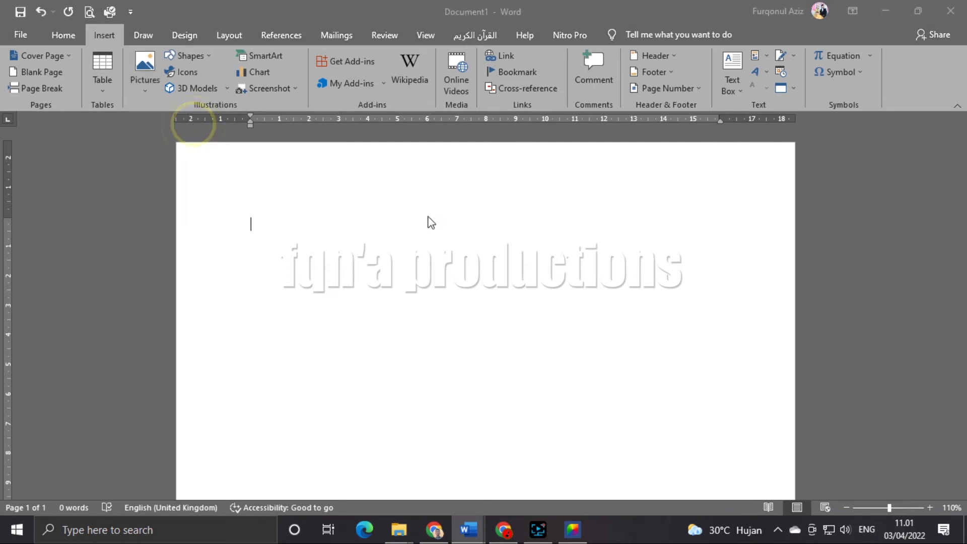
drag(341, 14, 473, 43)
drag(603, 123, 597, 85)
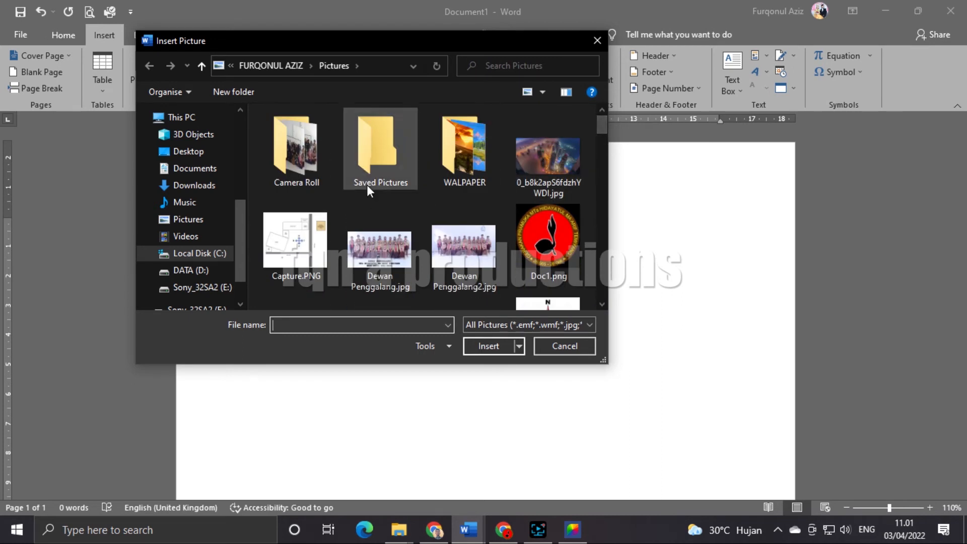
click(190, 272)
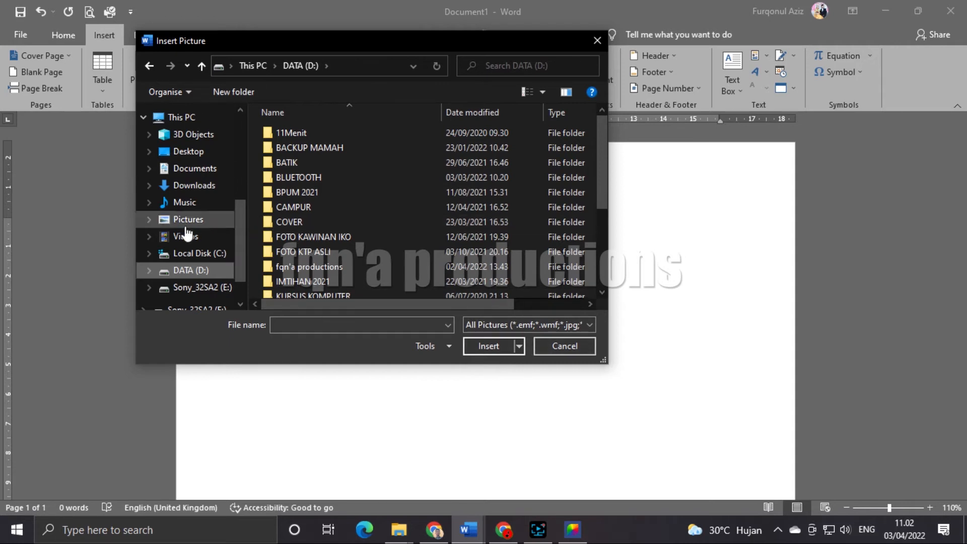
click(195, 169)
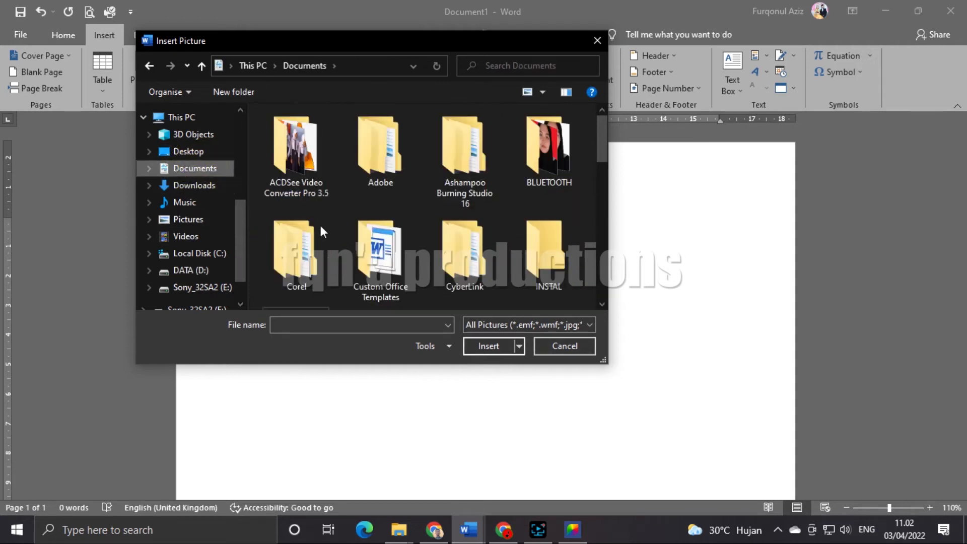
scroll(346, 225, down, 5)
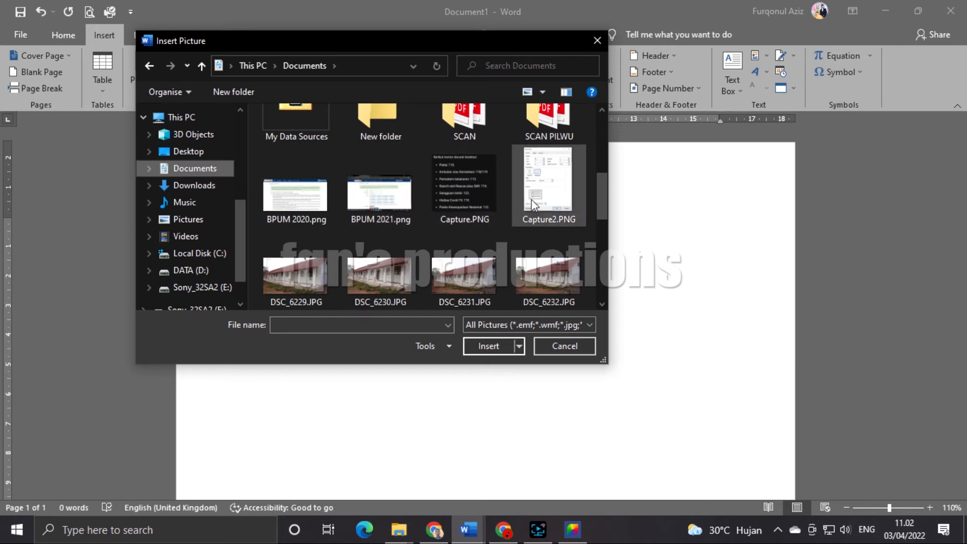
scroll(534, 207, down, 1)
click(469, 187)
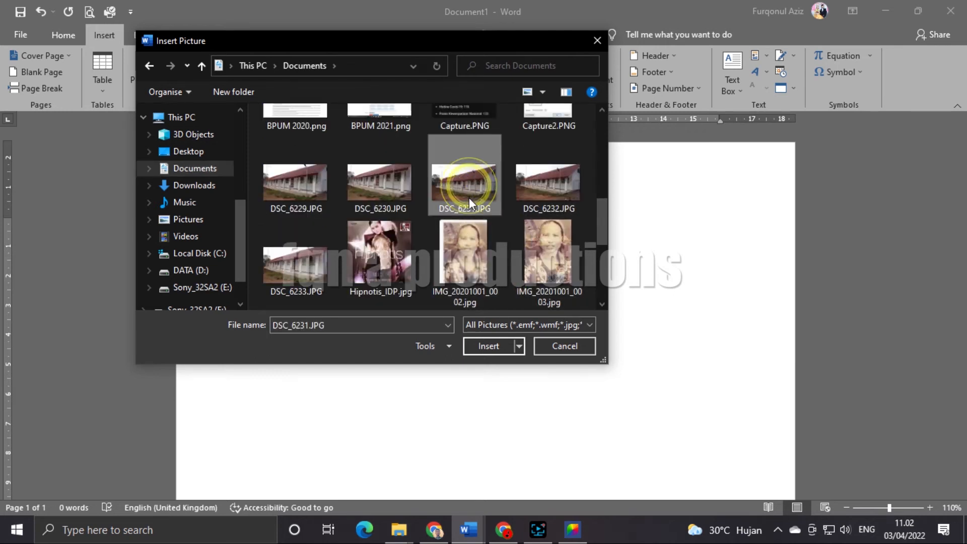
scroll(469, 198, up, 3)
scroll(493, 262, down, 1)
click(474, 348)
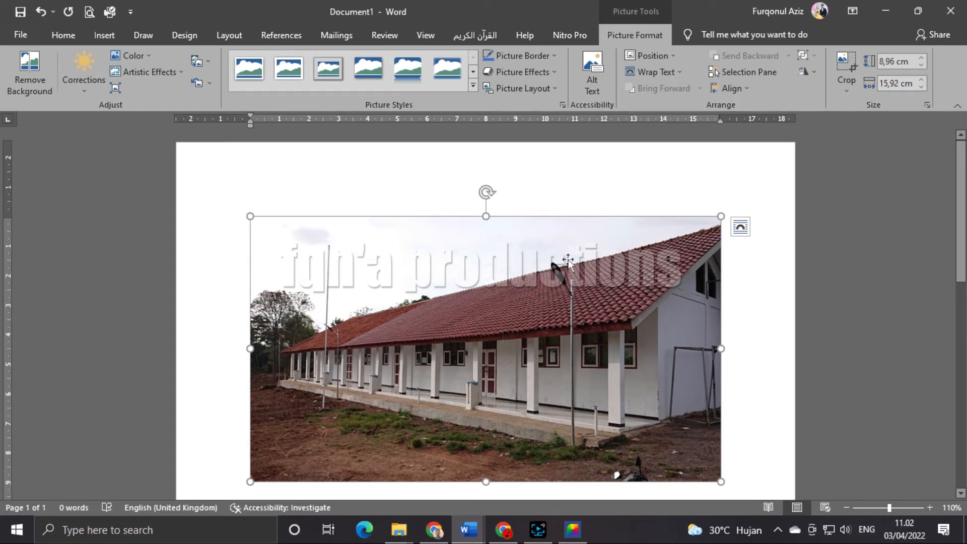
Check the inserted building photo on the page and delete it.
scroll(568, 261, down, 3)
scroll(578, 281, up, 3)
key(Delete)
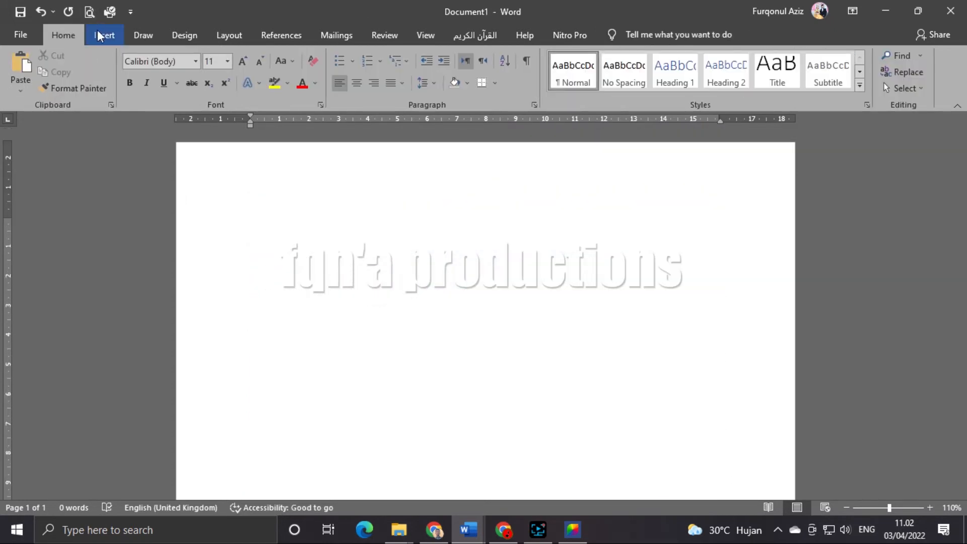
Open the online picture search for insertion into Document1 and browse its image categories.
click(104, 34)
click(136, 83)
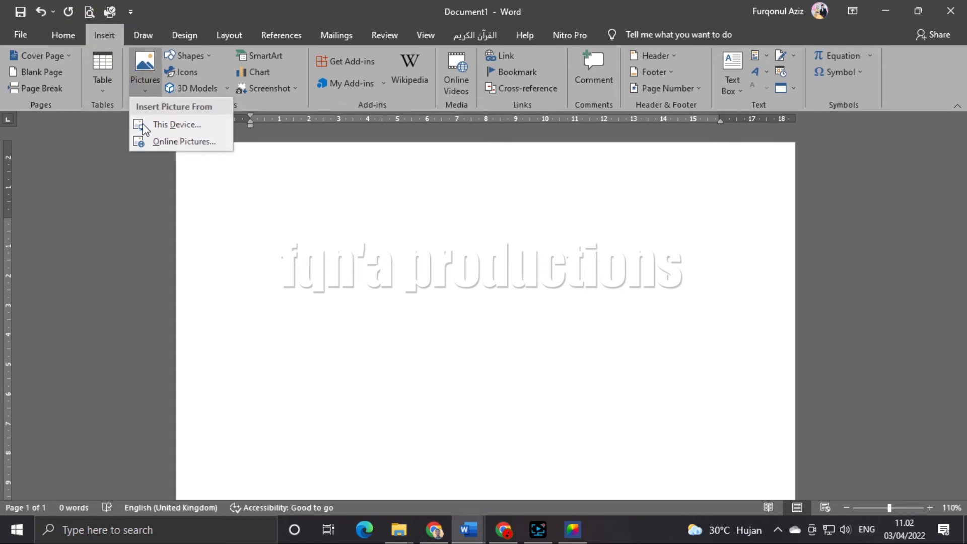
click(195, 144)
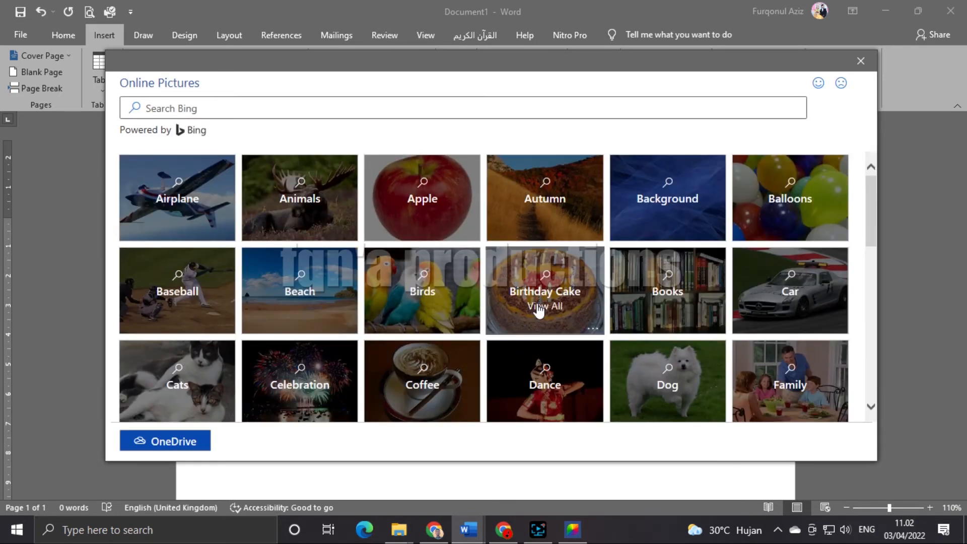
scroll(538, 310, down, 5)
scroll(537, 309, up, 5)
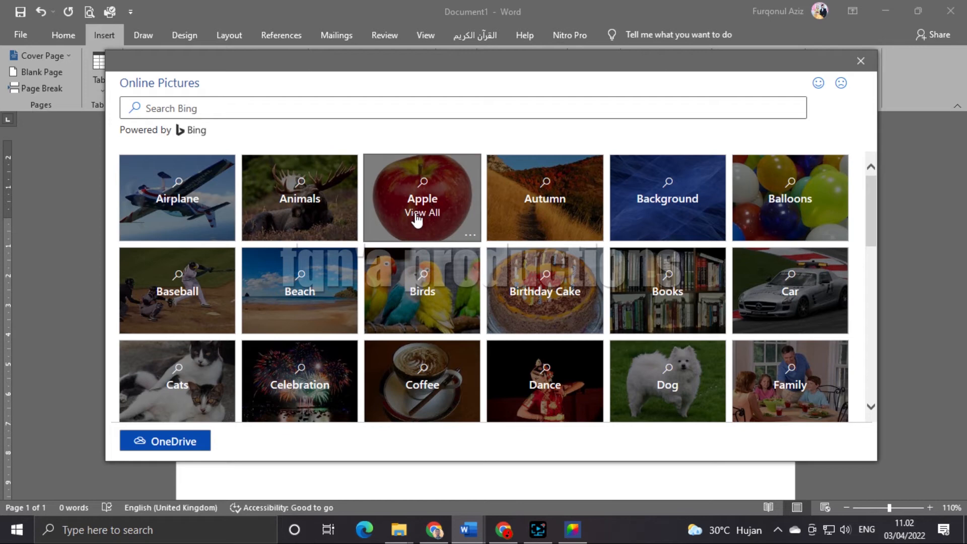
scroll(560, 342, down, 5)
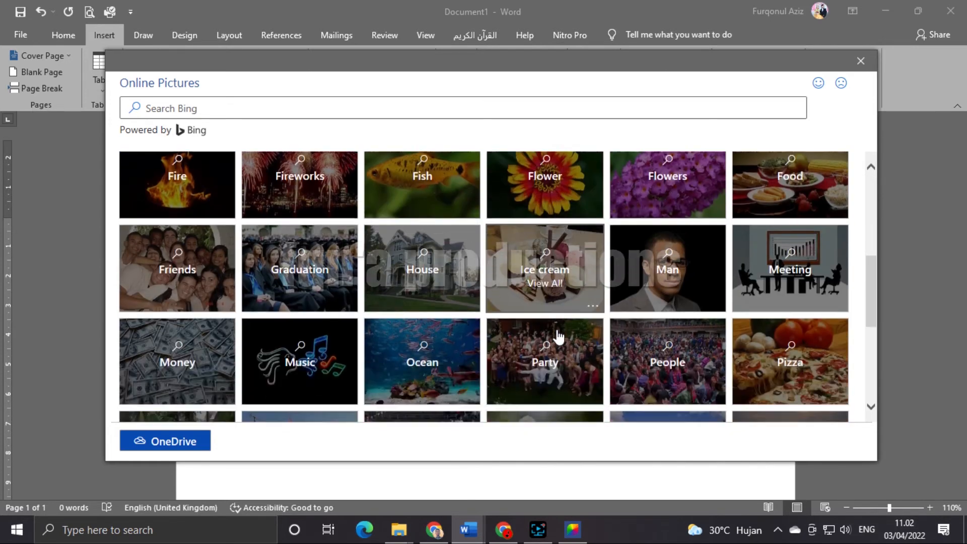
scroll(559, 336, down, 5)
scroll(559, 336, up, 10)
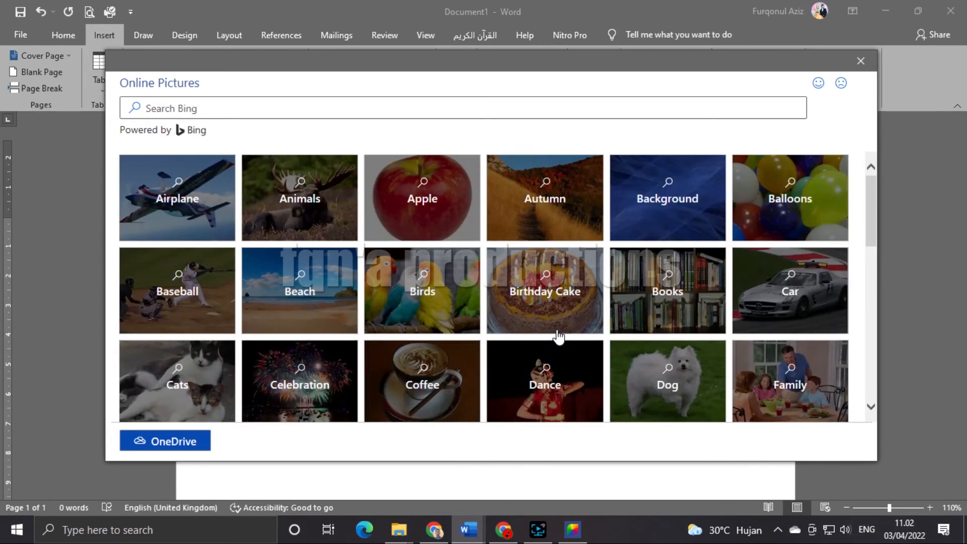
Browse the photos in the Animals category of the online pictures.
click(346, 220)
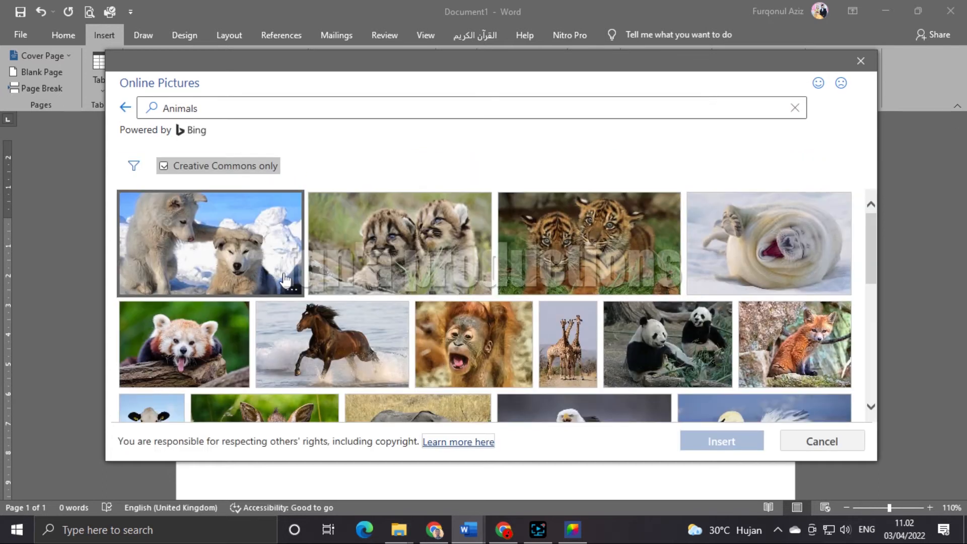
scroll(286, 278, down, 5)
scroll(285, 279, up, 3)
click(126, 109)
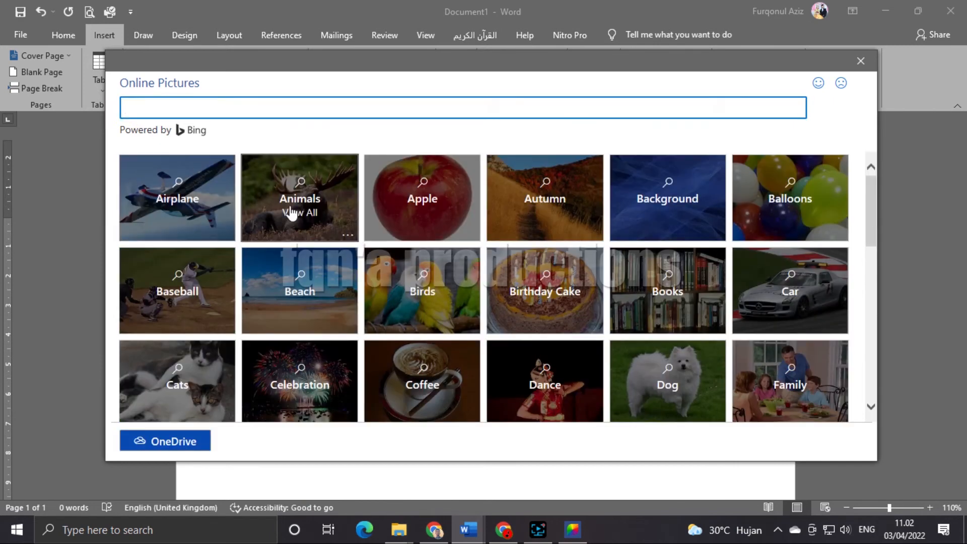
click(291, 213)
scroll(464, 316, down, 3)
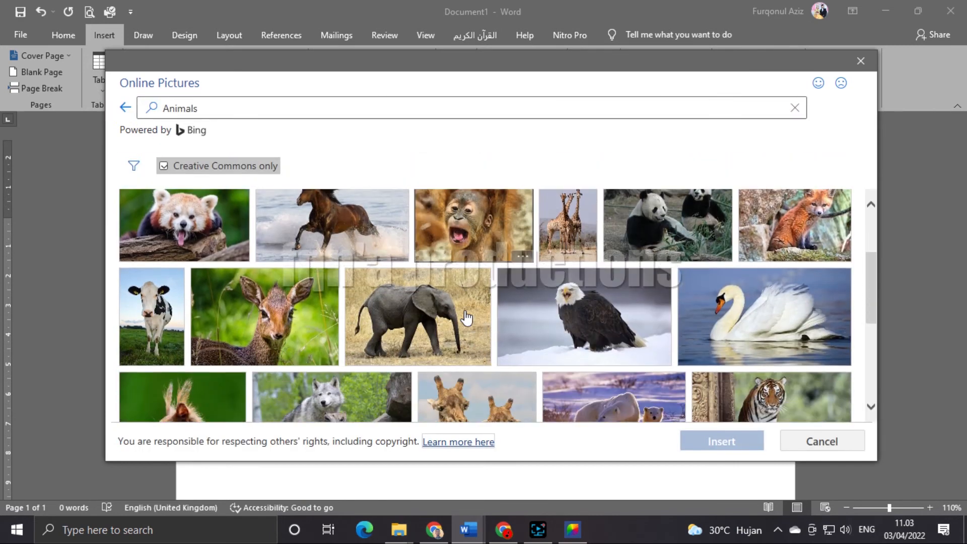
scroll(467, 317, down, 4)
scroll(466, 318, down, 10)
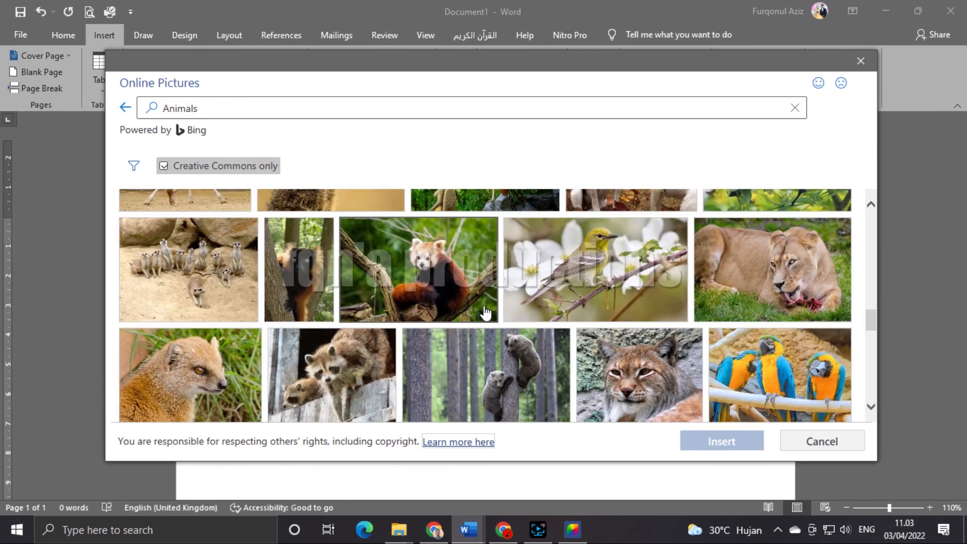
scroll(486, 313, down, 8)
scroll(487, 313, down, 12)
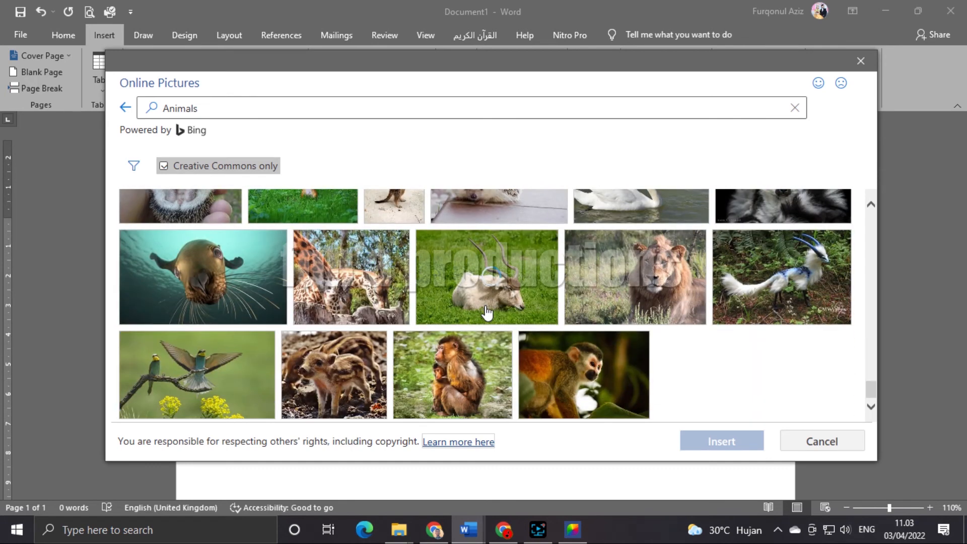
scroll(486, 313, down, 10)
scroll(487, 308, down, 2)
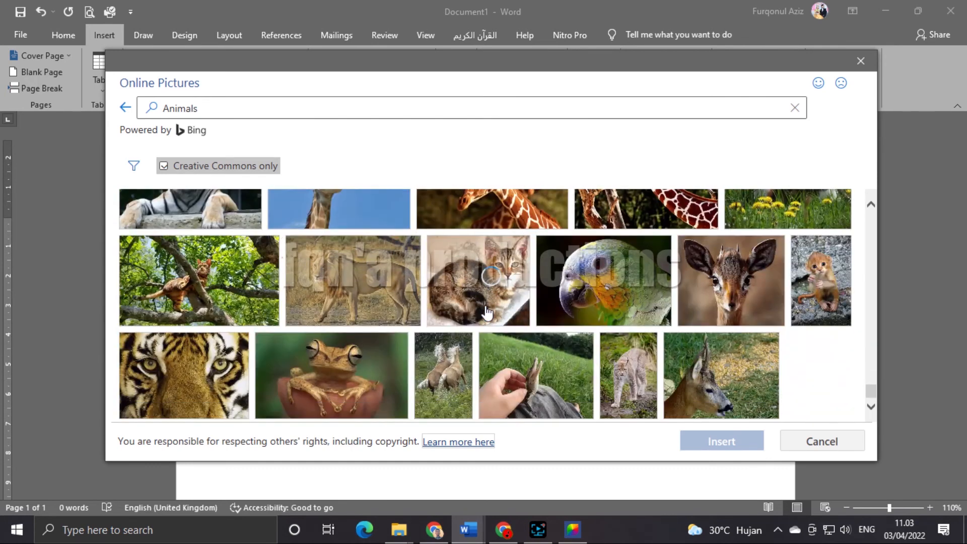
scroll(487, 314, down, 1)
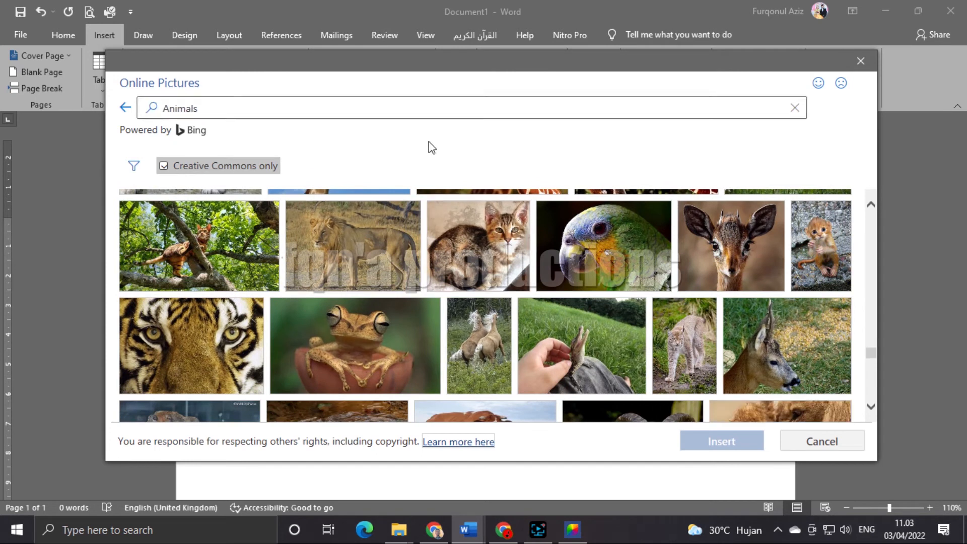
click(377, 110)
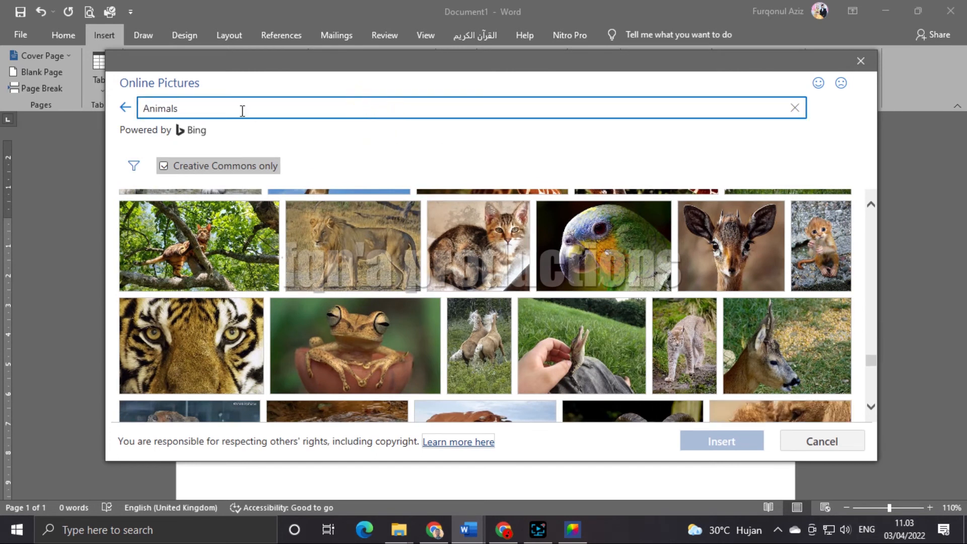
double_click(204, 105)
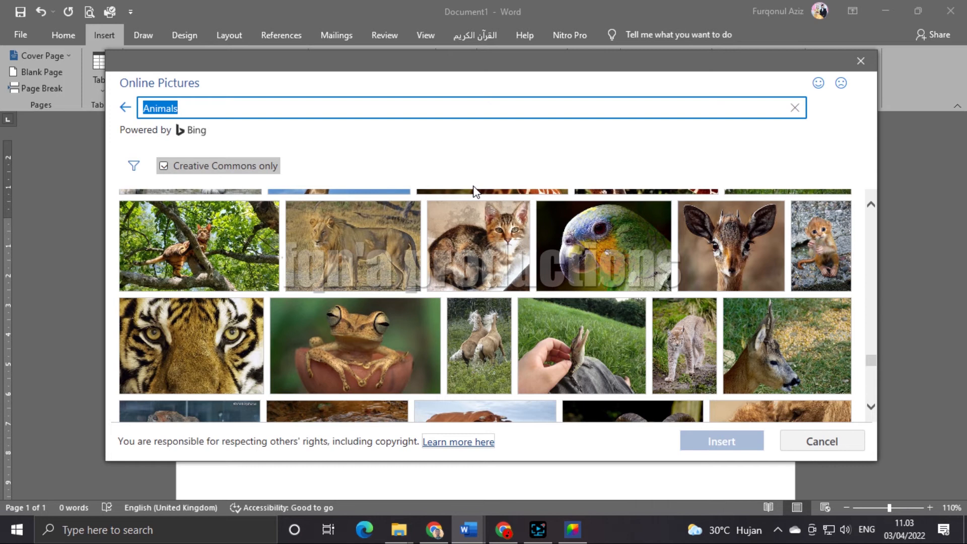
text(LION)
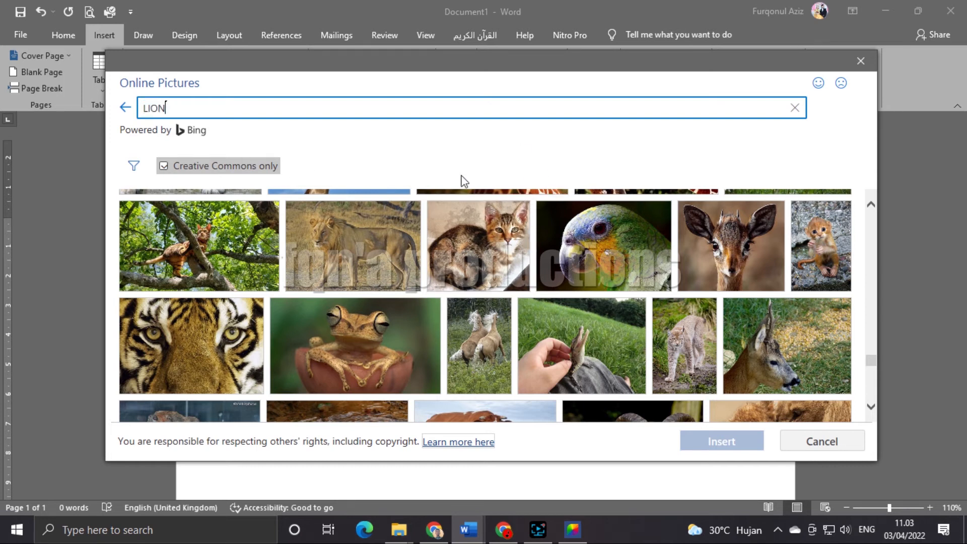
scroll(321, 306, up, 10)
scroll(320, 307, up, 5)
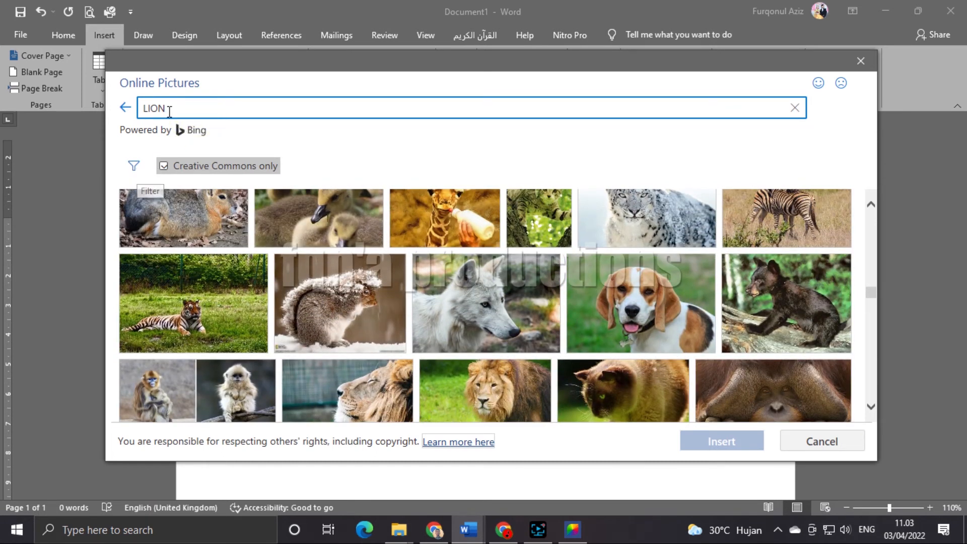
double_click(356, 108)
key(BackSpace)
Check the size, type and layout filter options, and search the online pictures for LION.
click(132, 168)
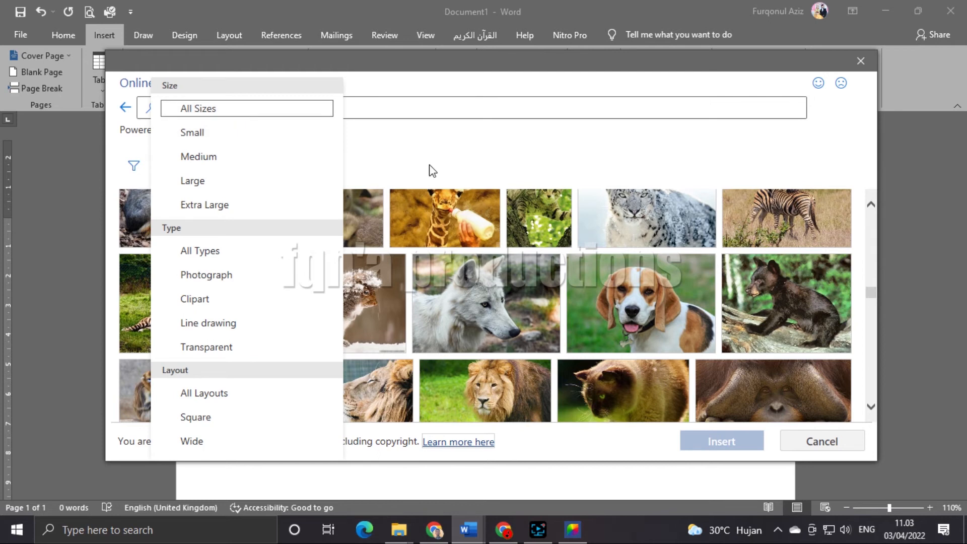
click(430, 106)
click(248, 109)
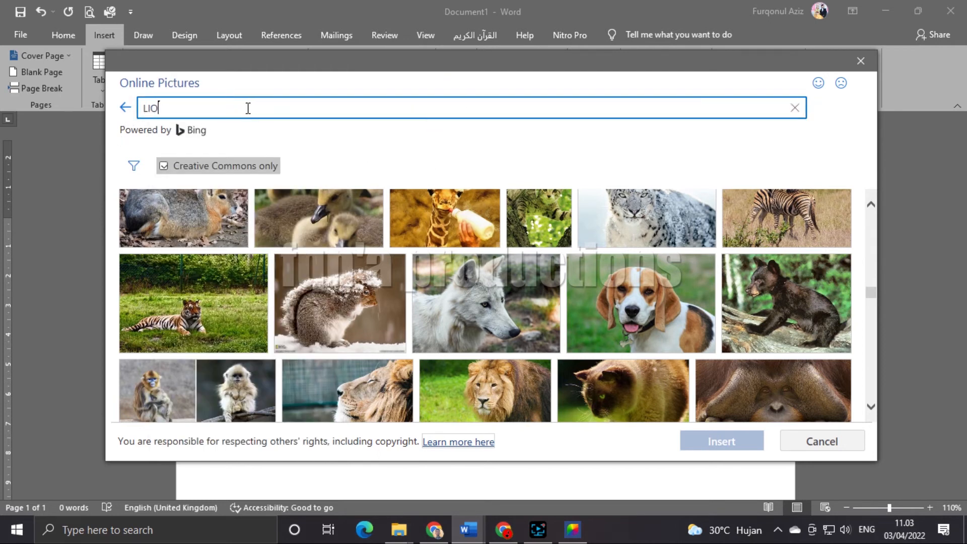
text(LION)
key(Return)
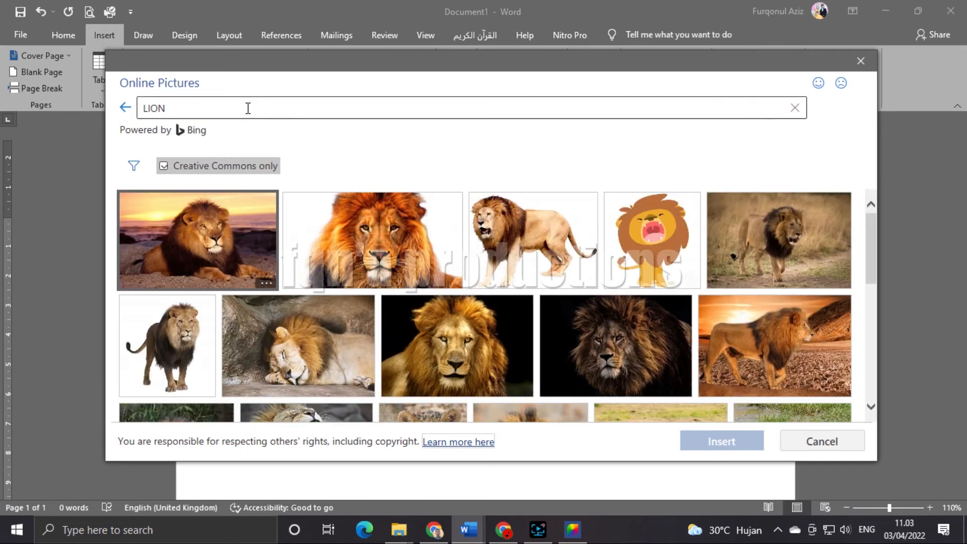
scroll(532, 292, down, 4)
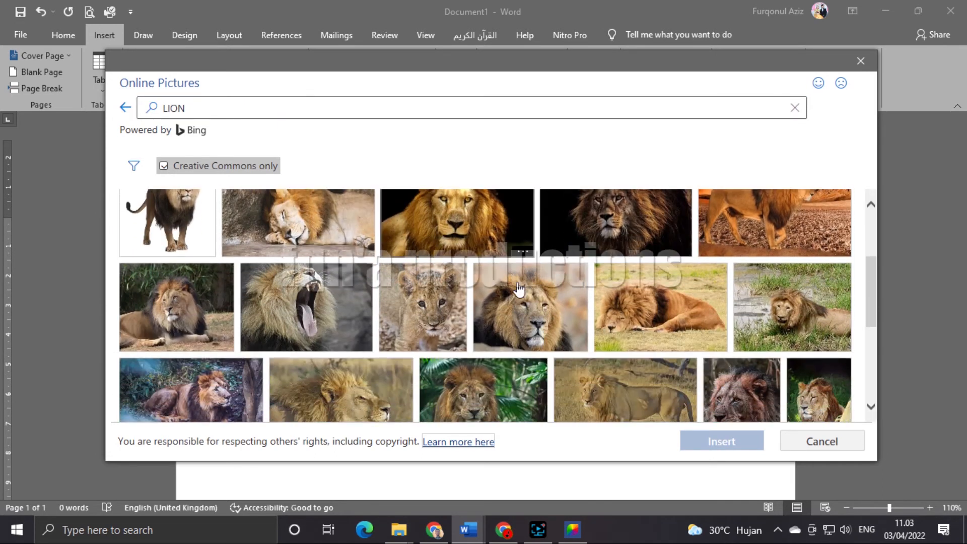
scroll(531, 299, down, 8)
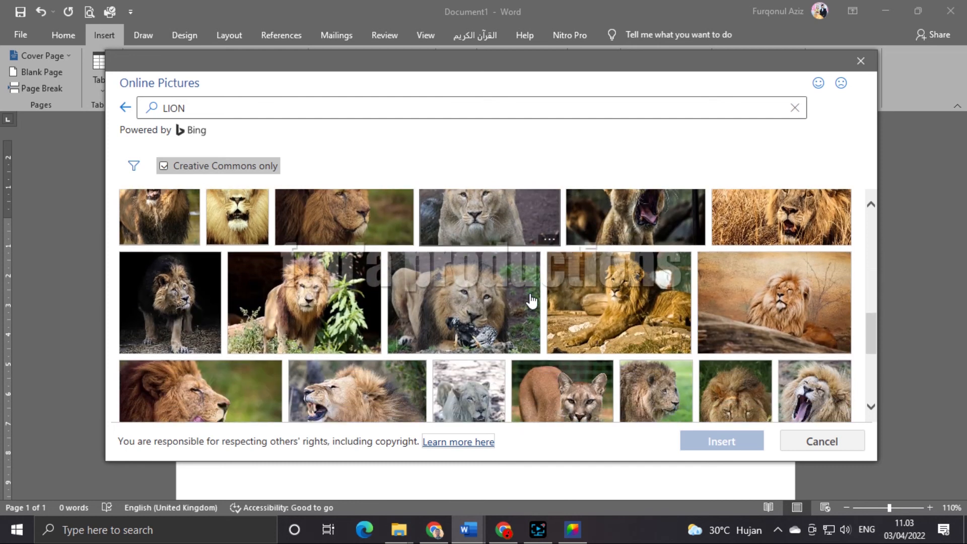
scroll(532, 301, down, 4)
scroll(532, 301, up, 3)
Search the online pictures for BUFALO.
click(222, 109)
double_click(148, 107)
text(BUFALO)
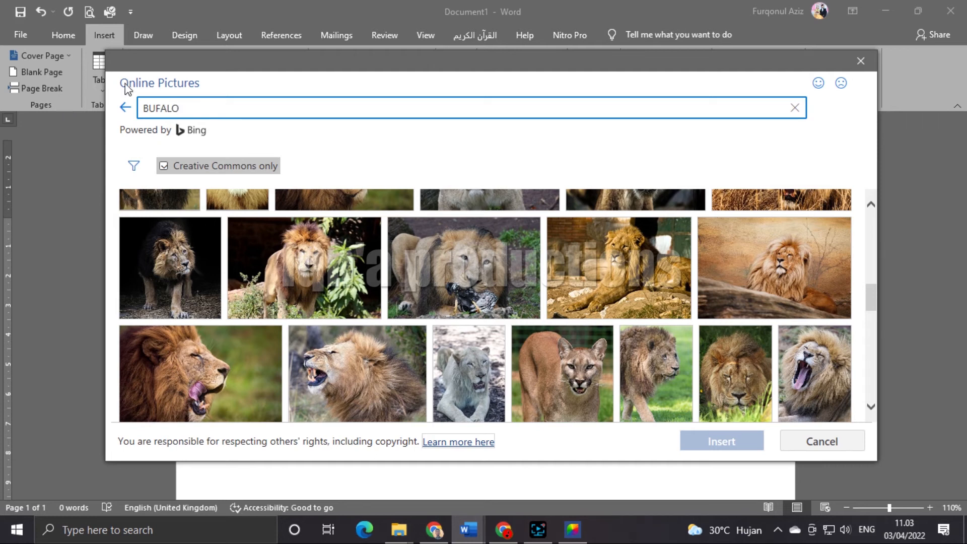
key(Return)
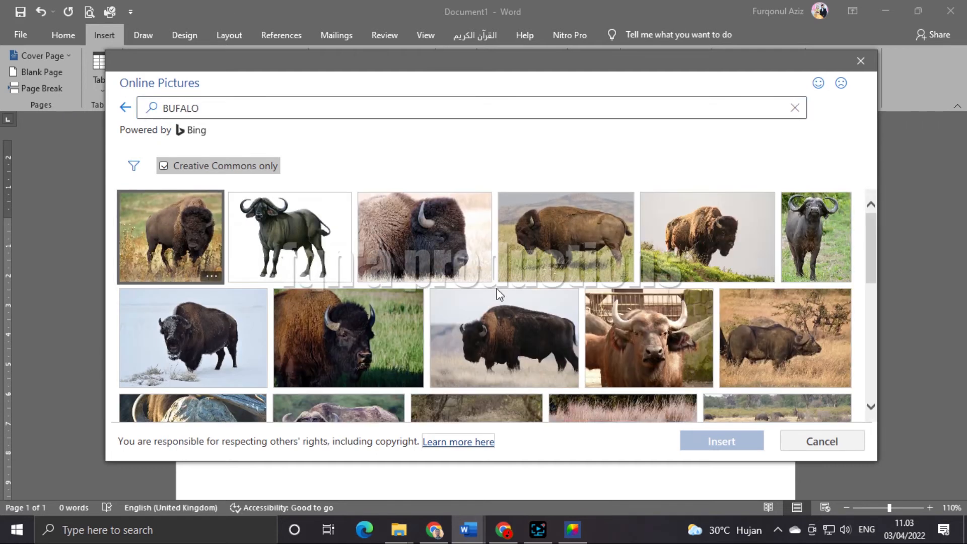
Insert the side-view photo of a brown bison standing in green grass in front of hills from the search results.
scroll(499, 303, down, 5)
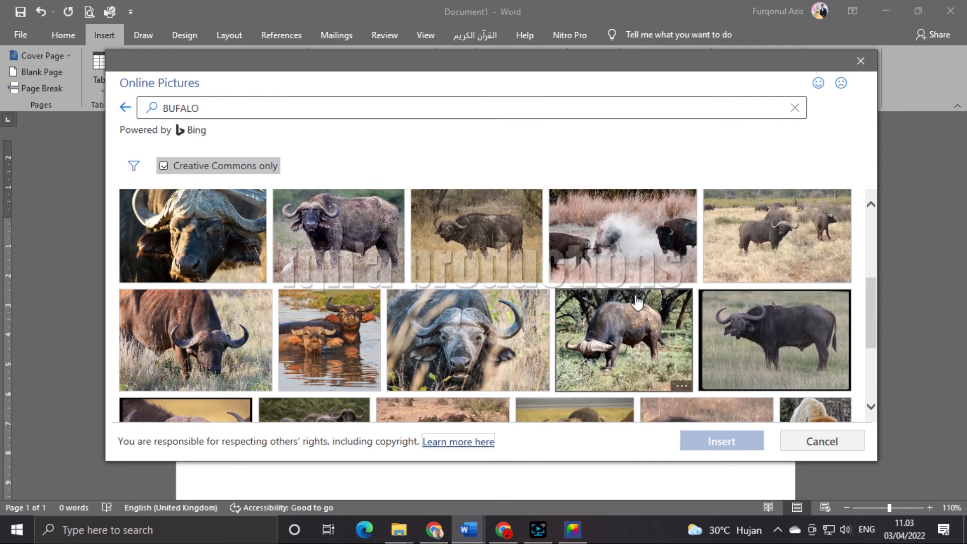
scroll(688, 327, down, 8)
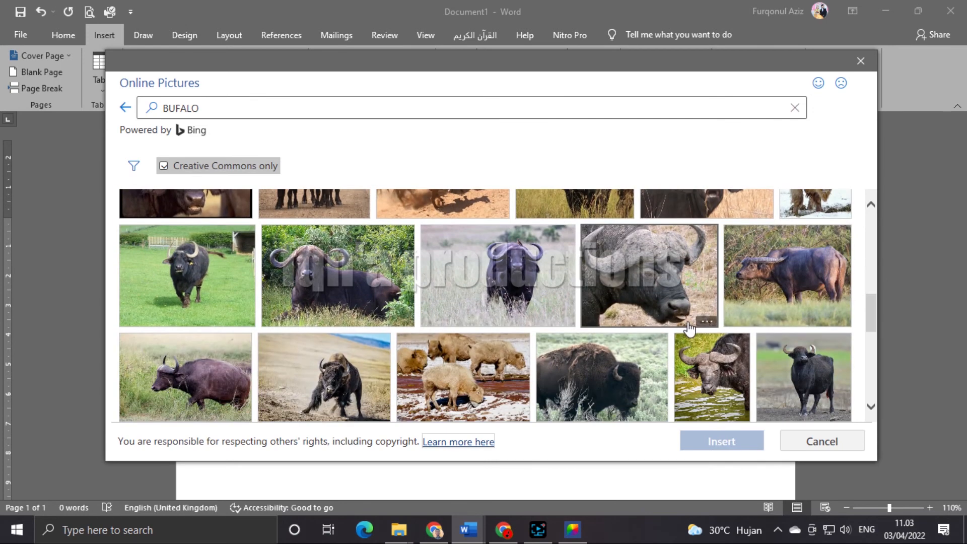
scroll(690, 330, down, 3)
scroll(690, 330, down, 5)
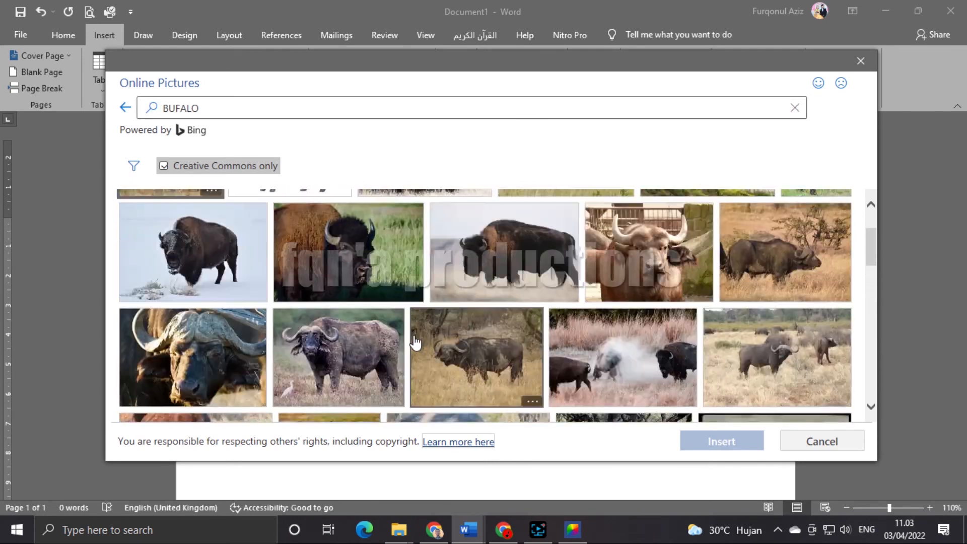
scroll(695, 330, down, 5)
scroll(696, 330, up, 5)
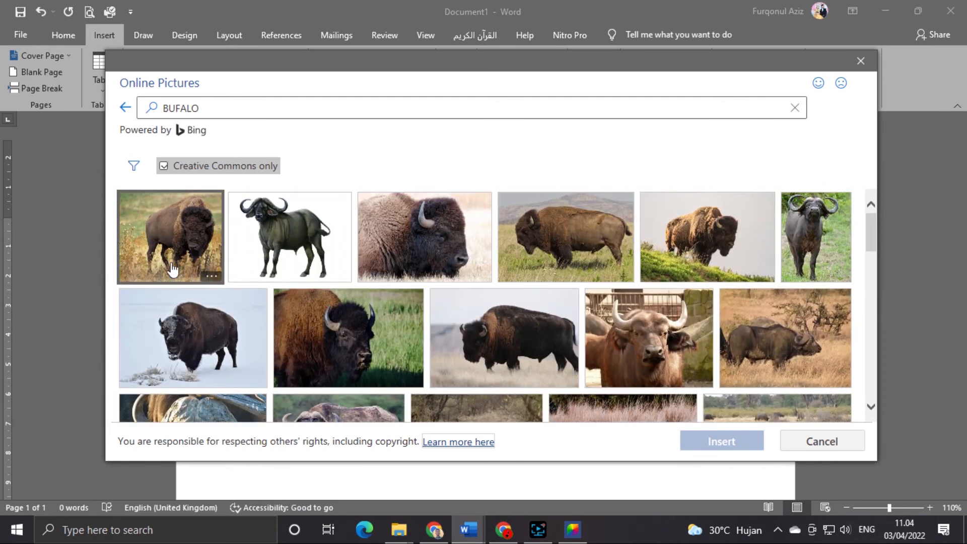
click(534, 234)
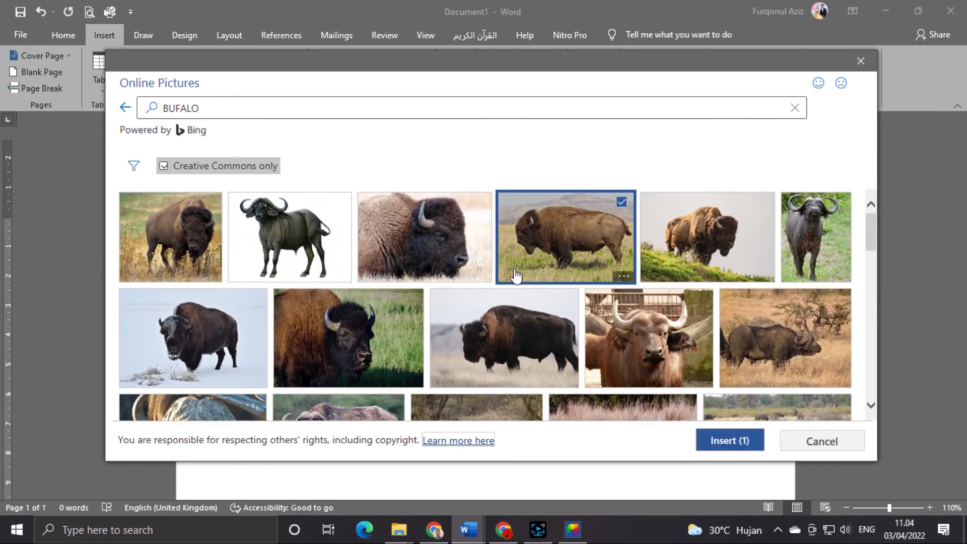
click(732, 442)
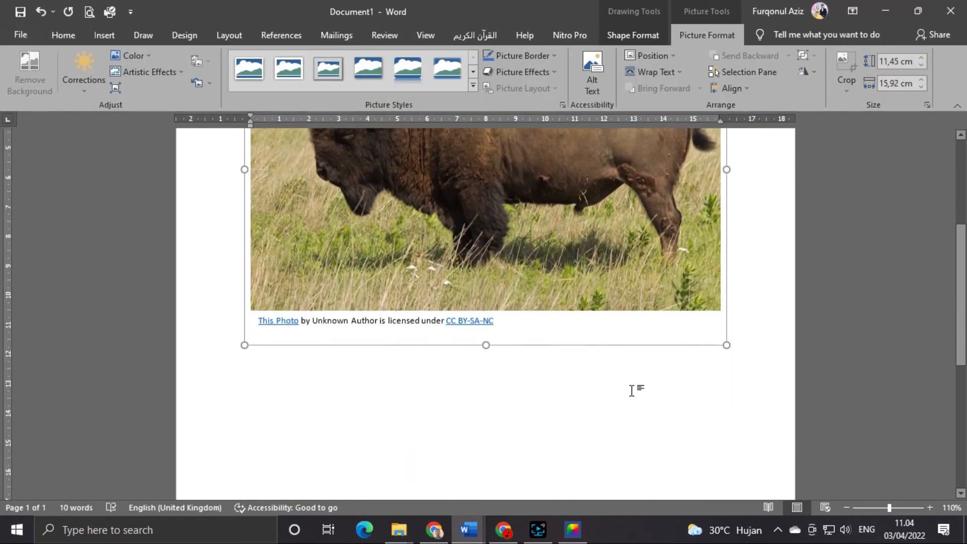
Examine the inserted bison photo and the licence caption beneath it, and select the picture.
scroll(632, 391, up, 5)
click(686, 340)
click(809, 334)
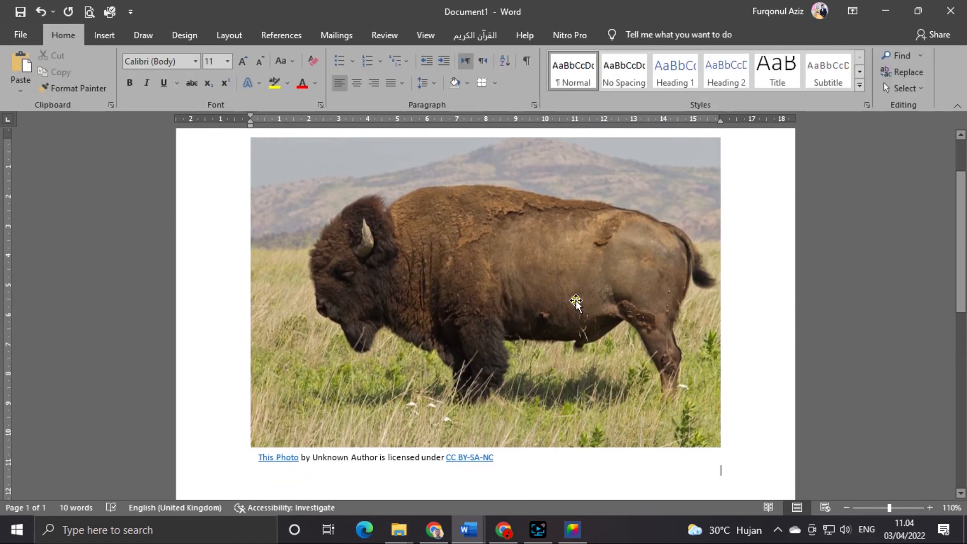
click(576, 300)
click(779, 329)
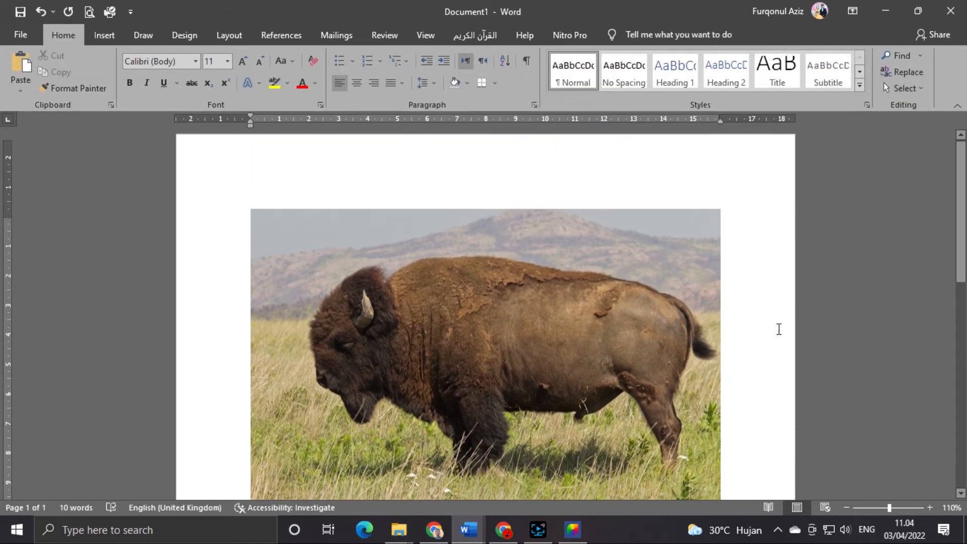
scroll(779, 329, down, 3)
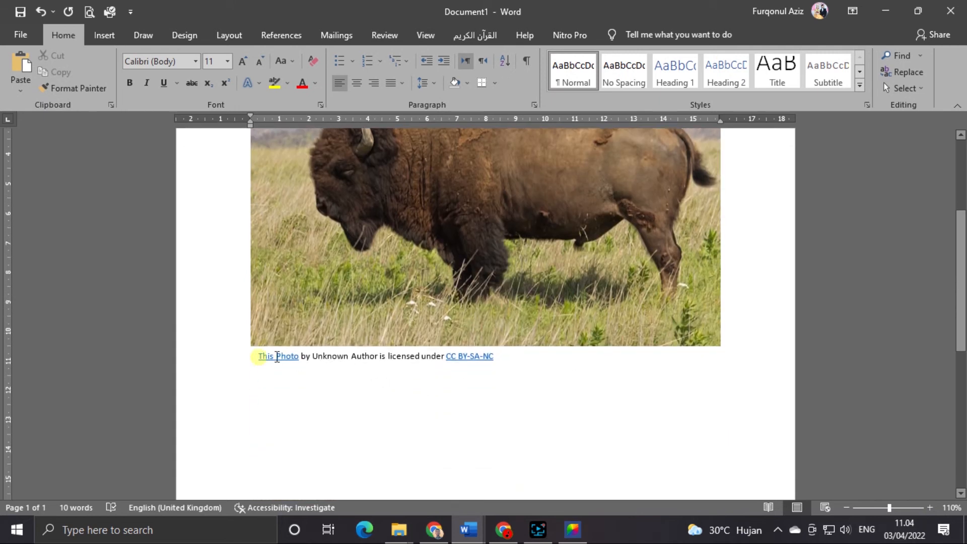
click(277, 358)
click(780, 395)
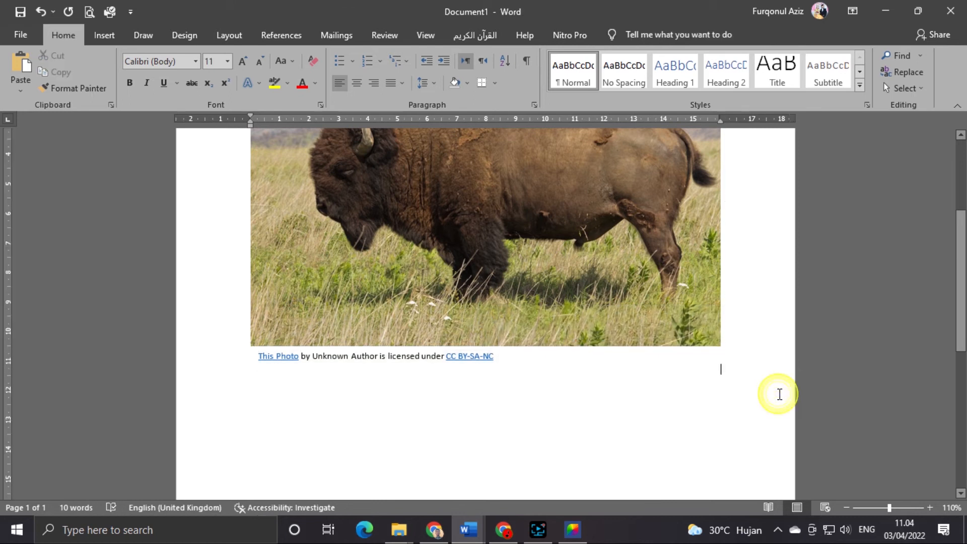
scroll(780, 395, up, 4)
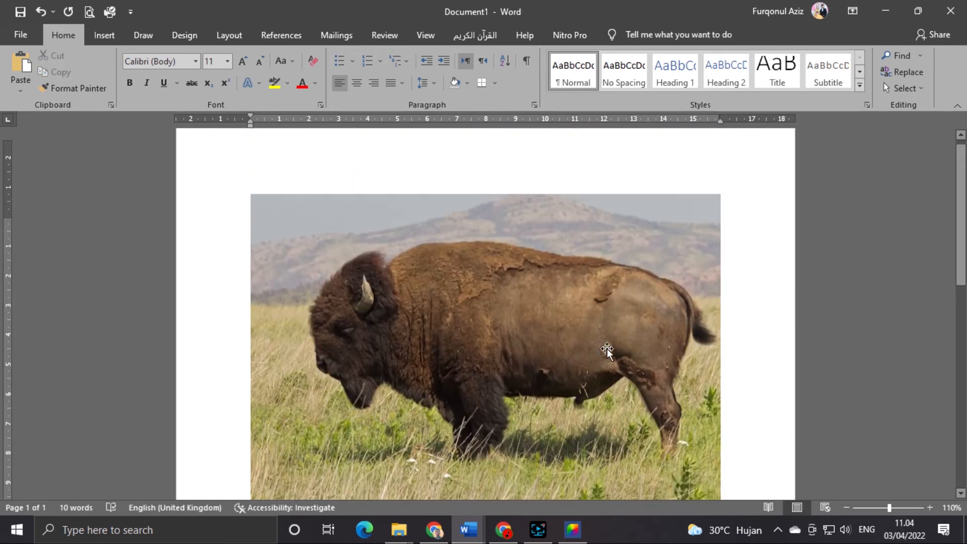
click(644, 262)
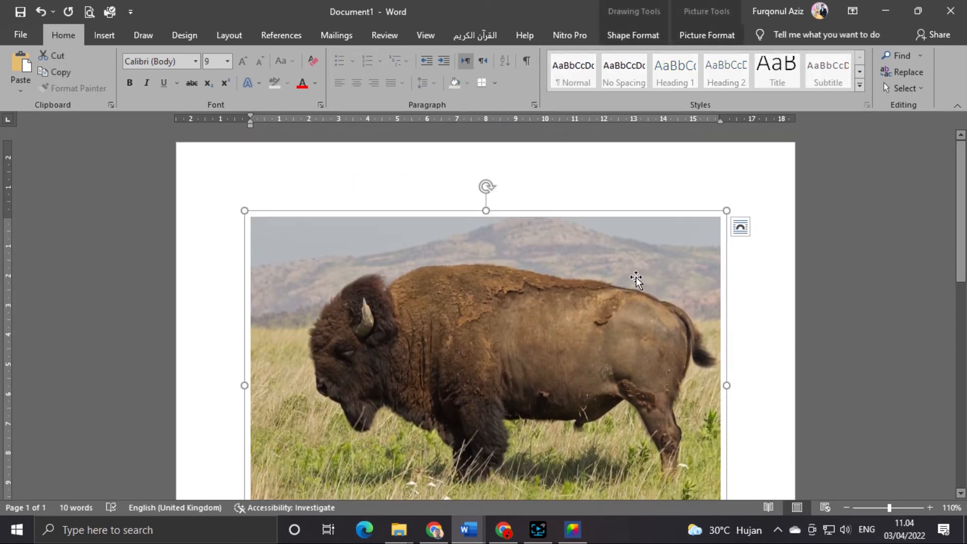
Show the picture formatting options for the bison photo and select its outer frame.
click(601, 308)
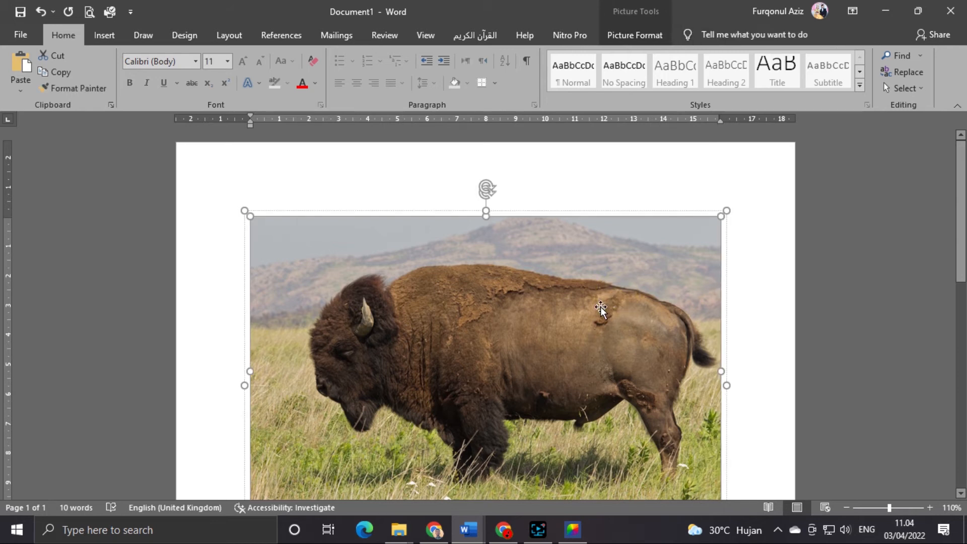
click(636, 38)
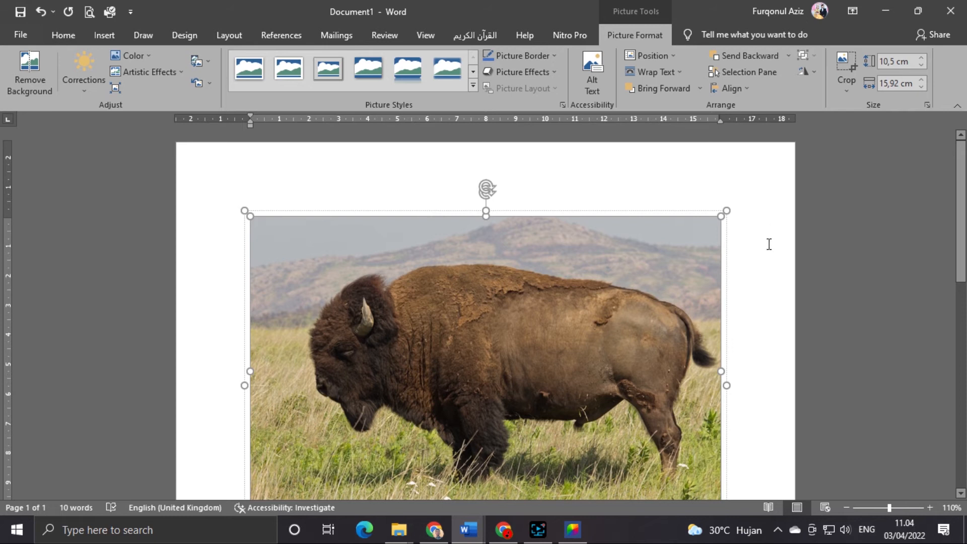
click(820, 245)
click(649, 208)
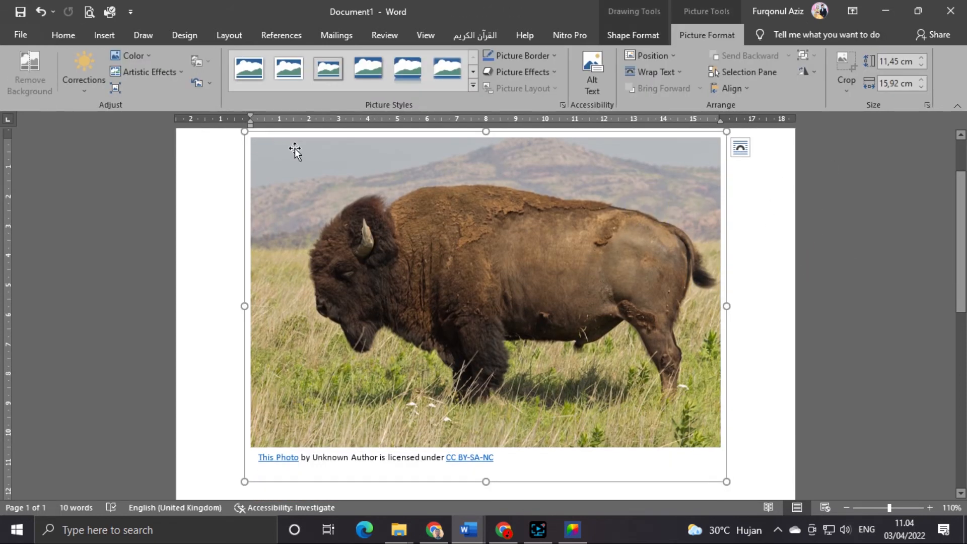
Delete the bison photo together with its licence caption.
click(750, 259)
click(96, 36)
click(641, 208)
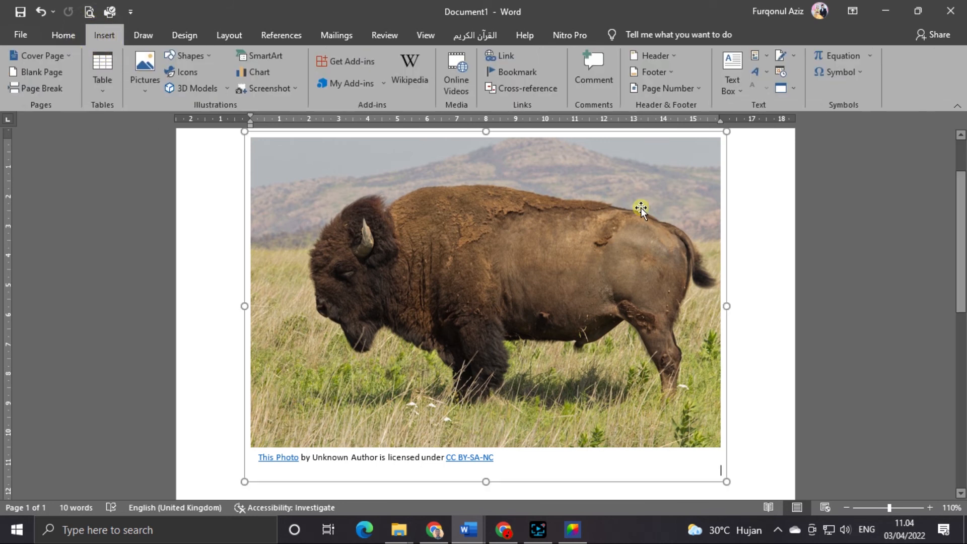
key(Delete)
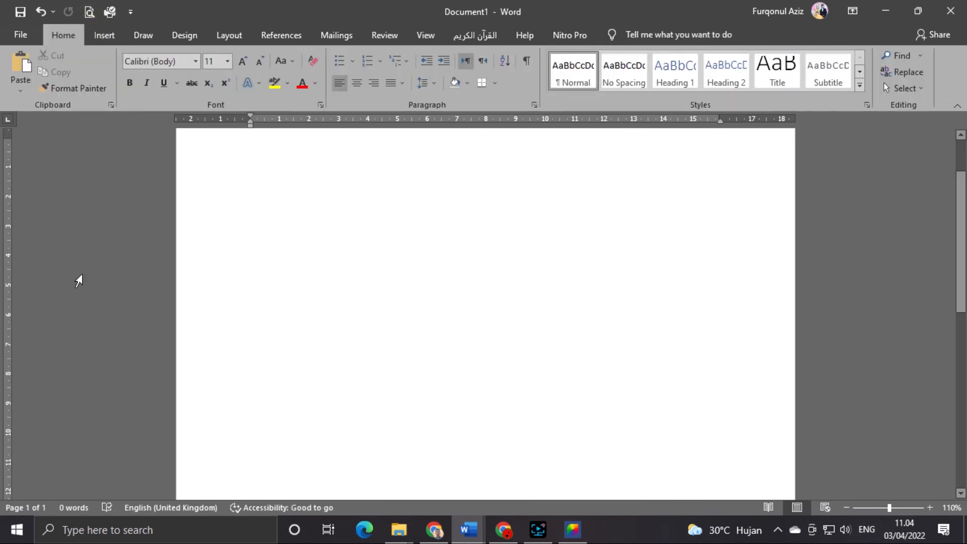
Draw a rectangle shape about 15.34 cm wide and 8.12 cm high, and move it up near the top of the page.
click(101, 40)
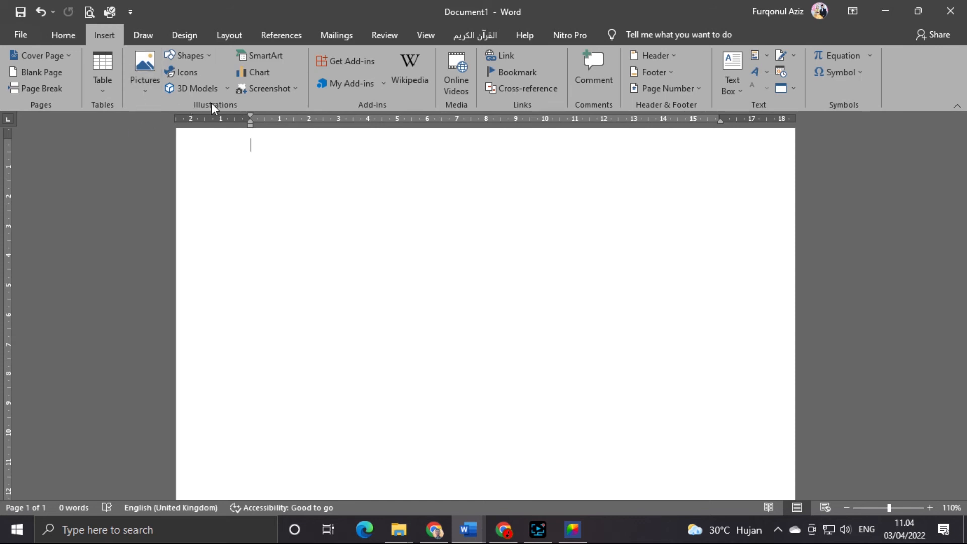
click(199, 60)
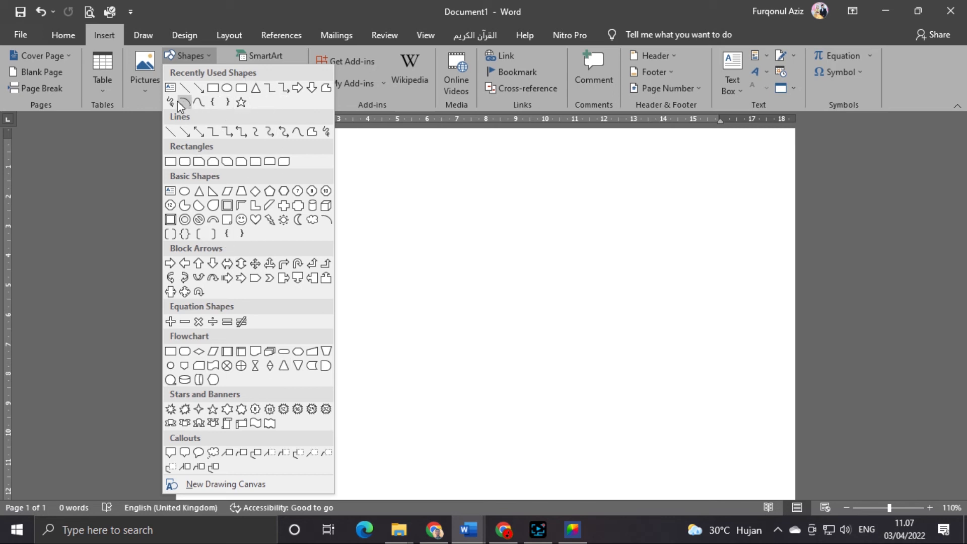
click(217, 90)
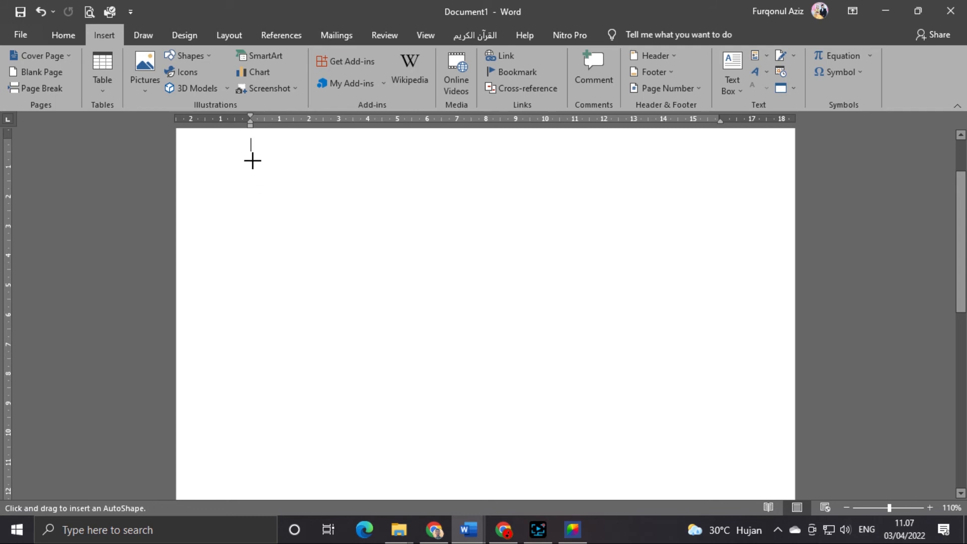
mouse_move(254, 155)
mouse_down()
mouse_move(419, 345)
mouse_move(563, 382)
mouse_move(708, 396)
mouse_up()
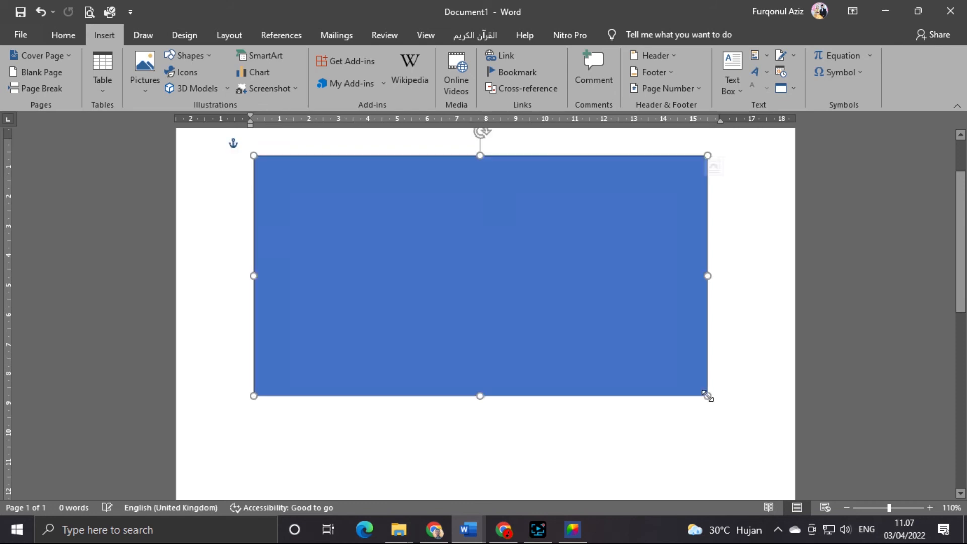
drag(507, 216, 499, 255)
mouse_move(492, 313)
mouse_down()
mouse_move(508, 330)
mouse_move(491, 302)
mouse_up()
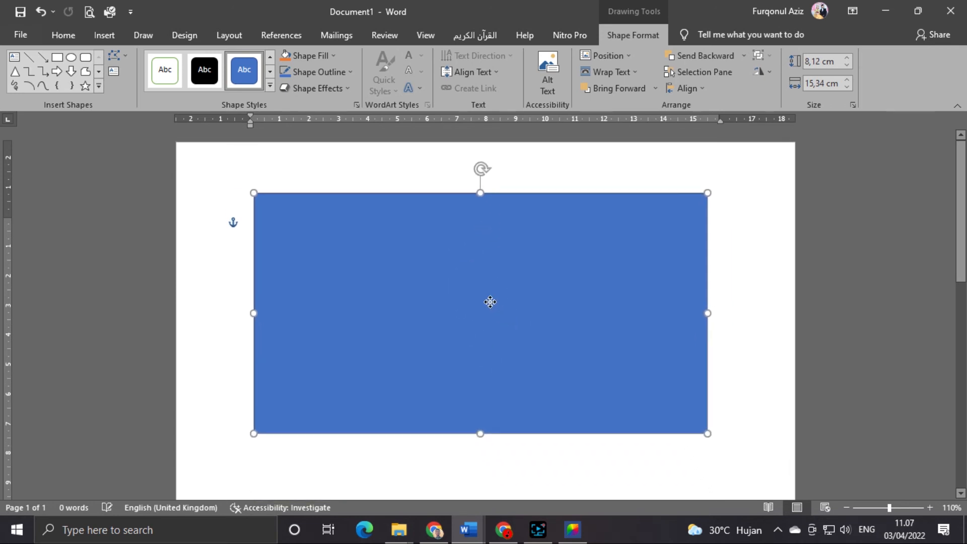
Select the blue rectangle, check its shape formatting options, and shift it slightly down and to the left on the page.
click(767, 277)
click(445, 268)
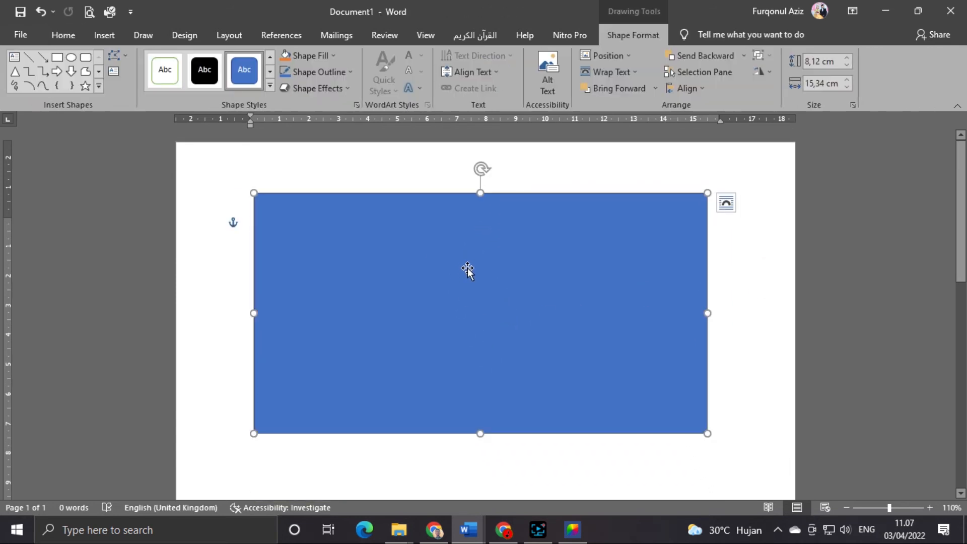
click(788, 261)
click(443, 274)
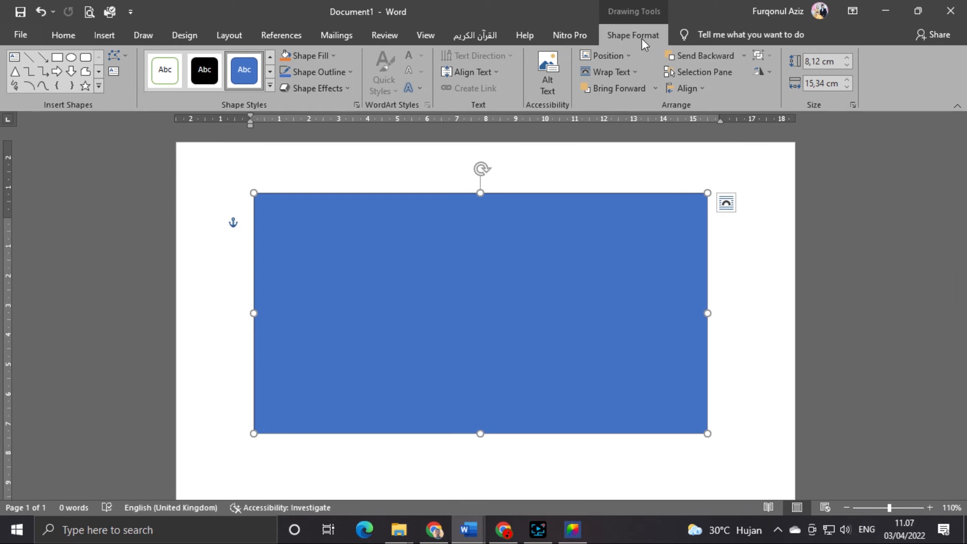
mouse_move(630, 298)
mouse_down()
mouse_move(634, 326)
mouse_move(639, 303)
mouse_up()
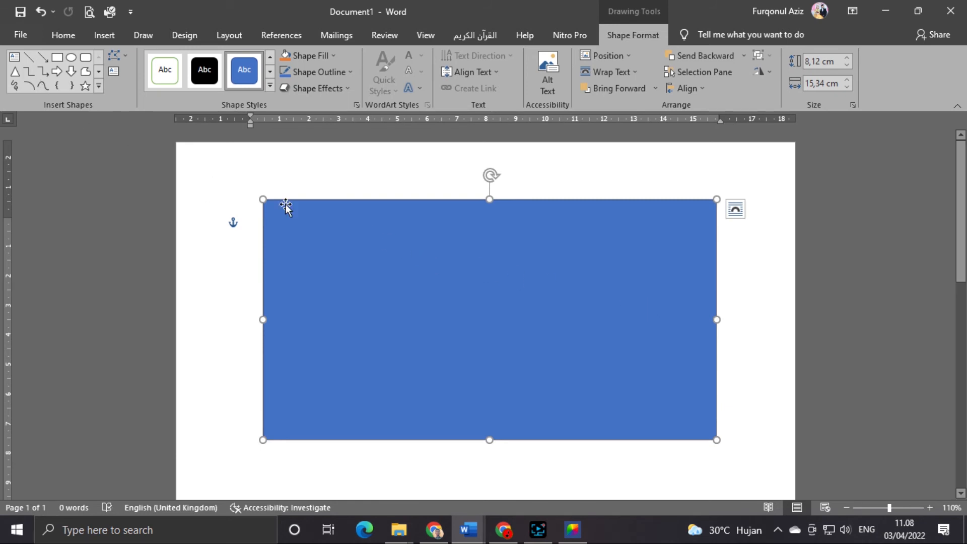
drag(435, 298, 410, 295)
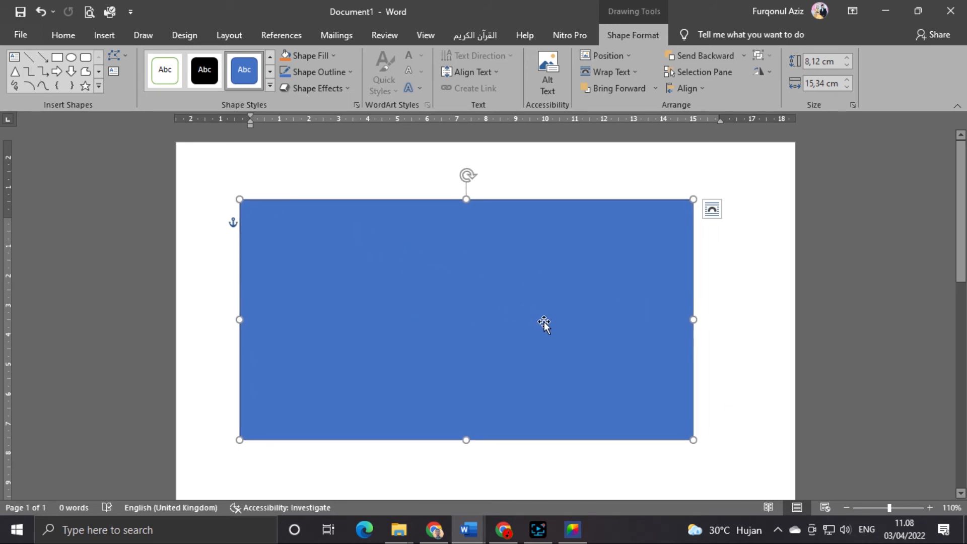
Delete the blue rectangle from the page.
click(760, 297)
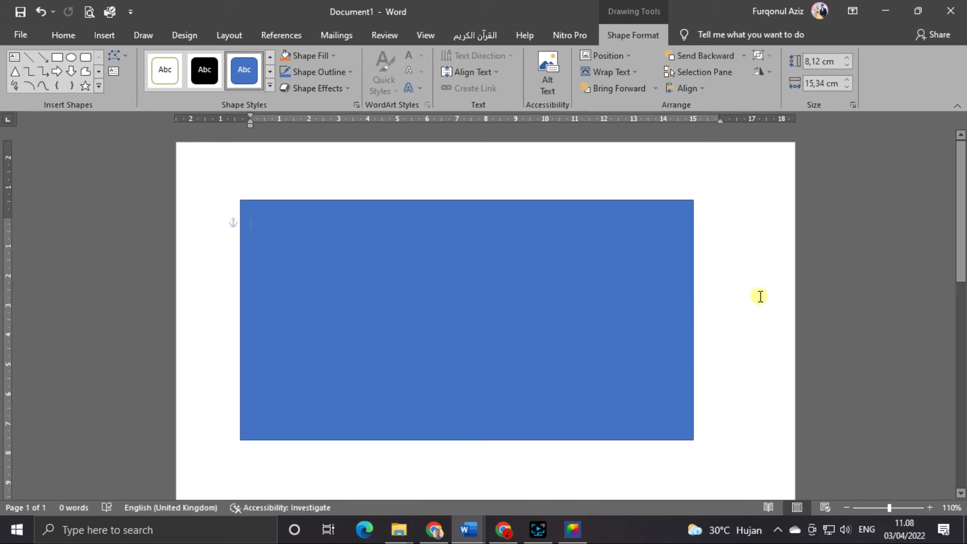
click(605, 286)
key(Delete)
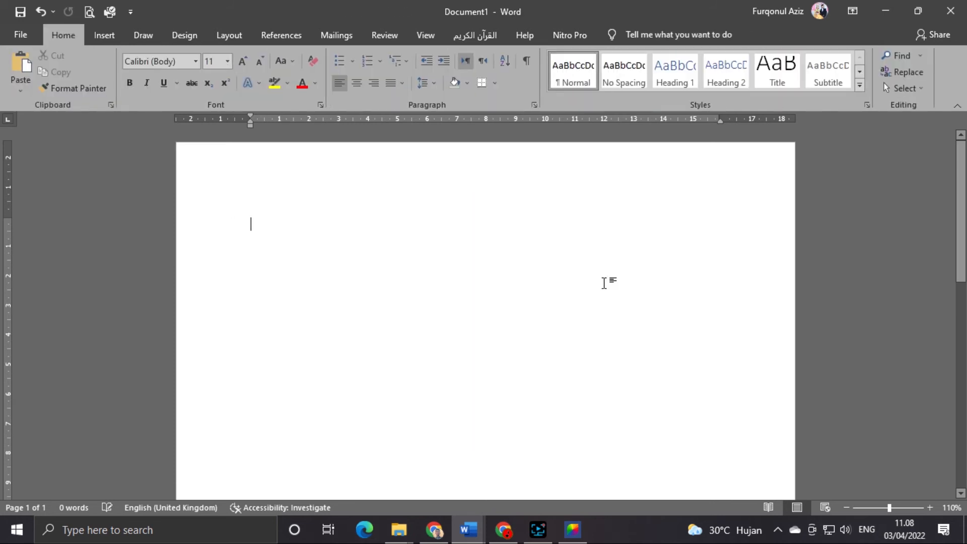
Open the icon library and examine its category list and the icons from Accessibility through Faces.
click(99, 35)
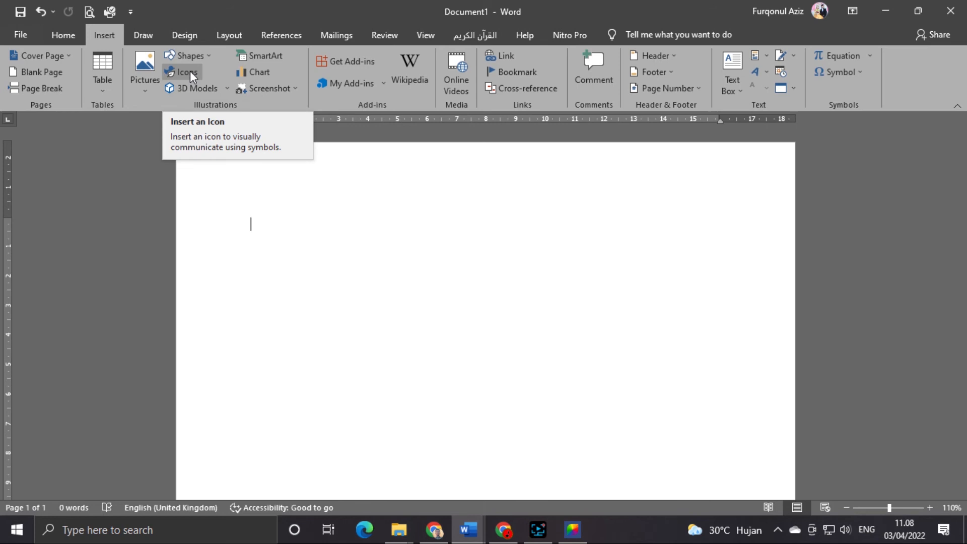
click(189, 71)
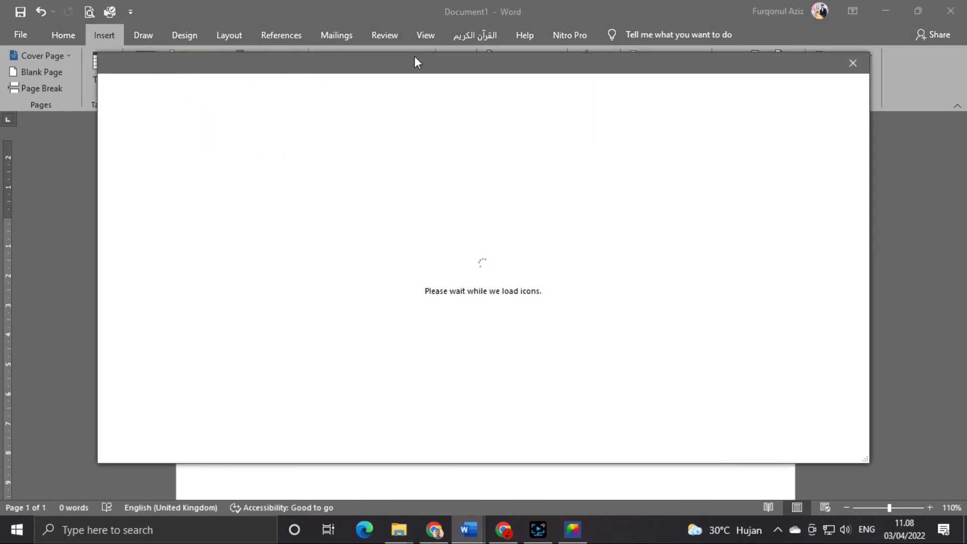
mouse_move(501, 58)
mouse_down()
mouse_move(488, 62)
mouse_move(486, 49)
mouse_up()
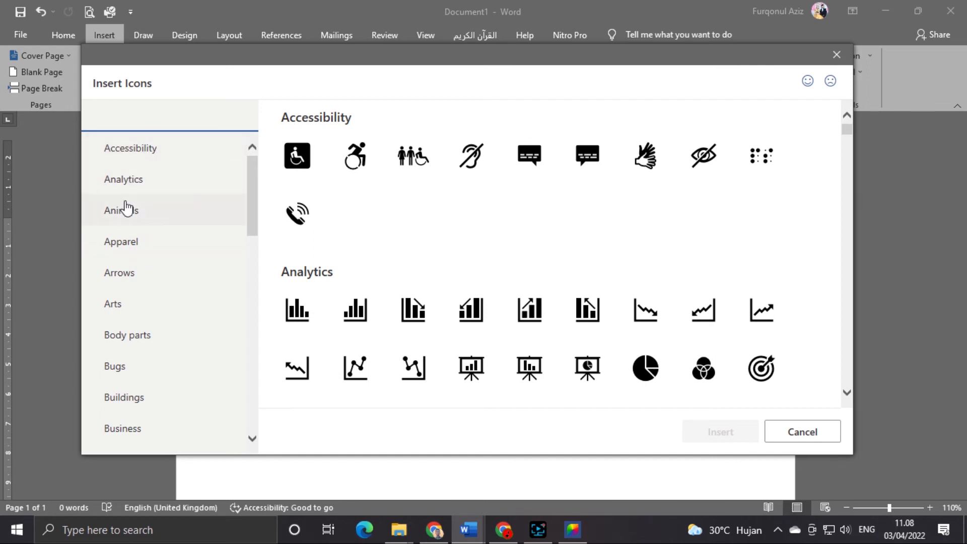
scroll(147, 285, down, 8)
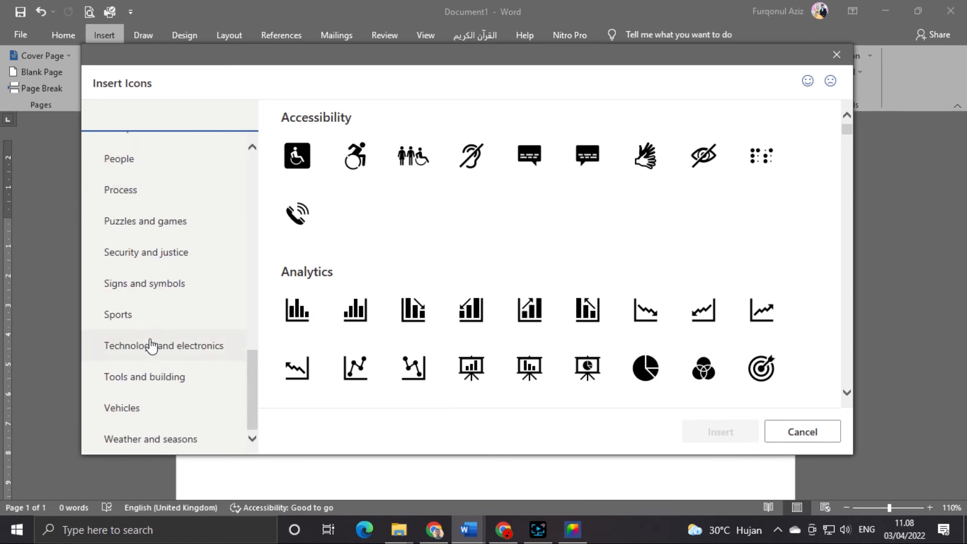
scroll(481, 281, down, 15)
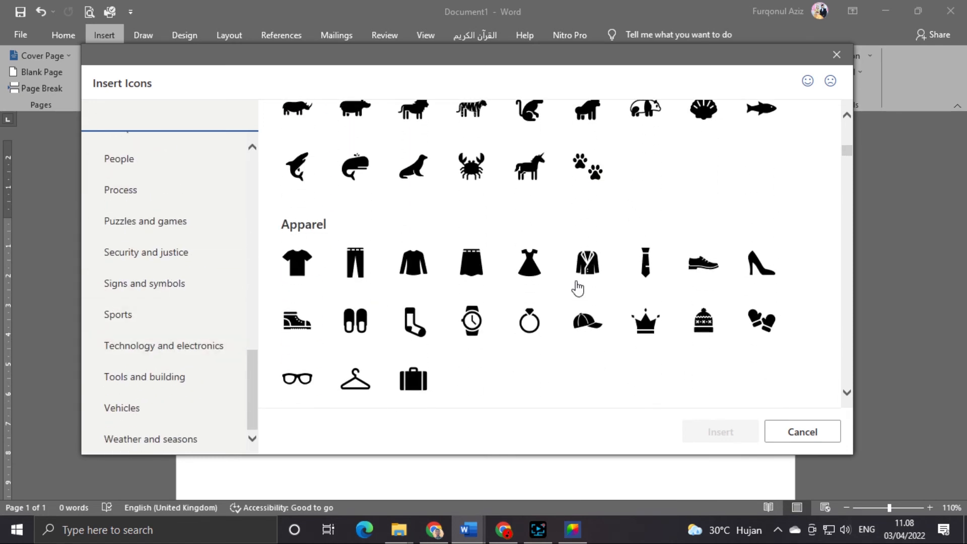
scroll(579, 287, down, 15)
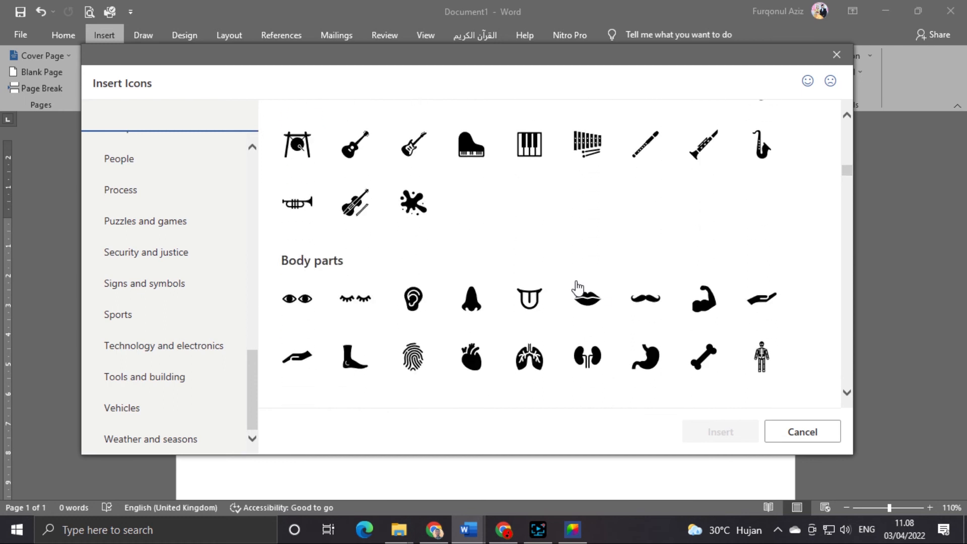
scroll(579, 288, down, 8)
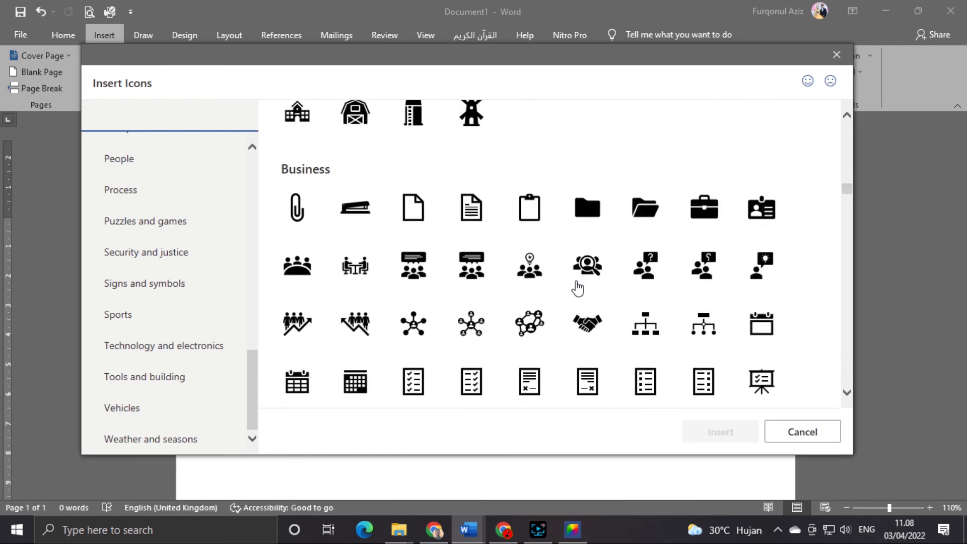
scroll(580, 287, down, 15)
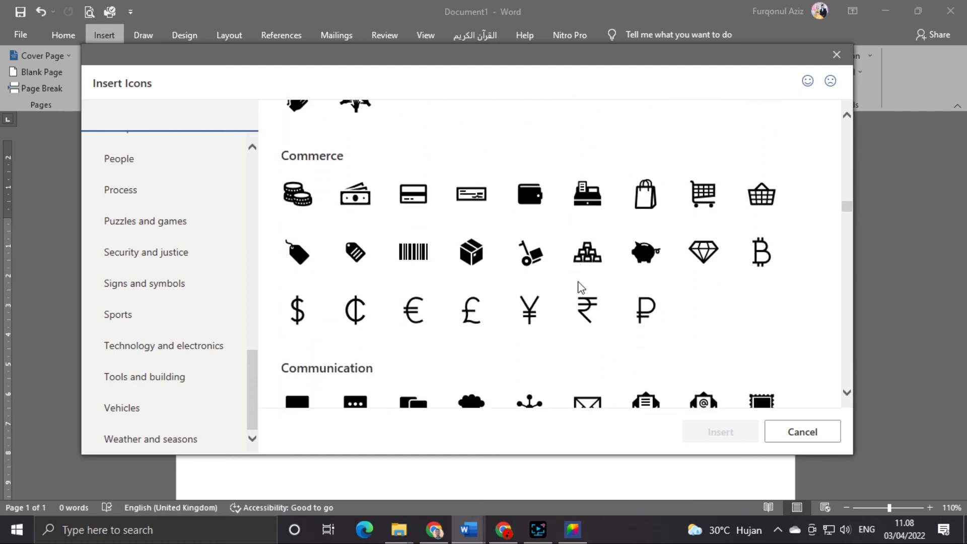
scroll(579, 287, down, 10)
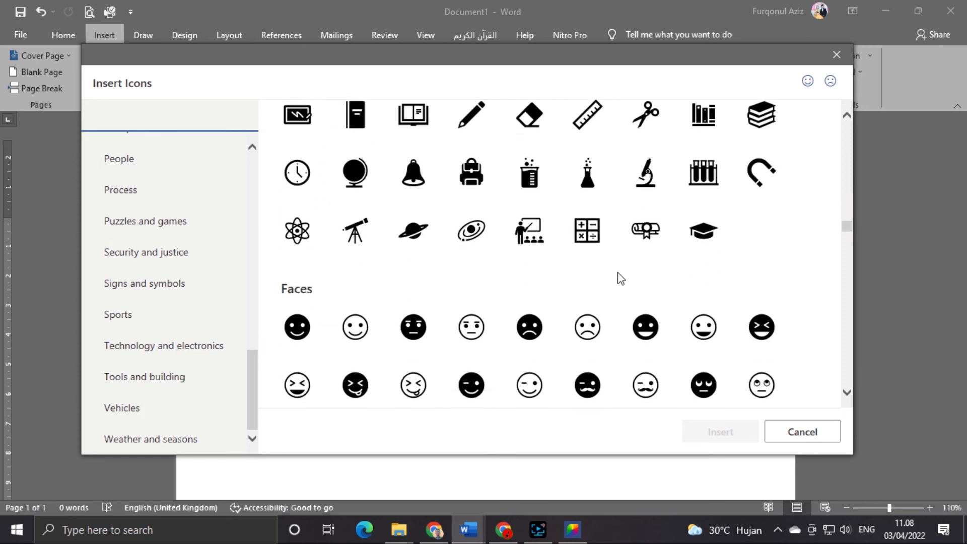
scroll(522, 272, up, 2)
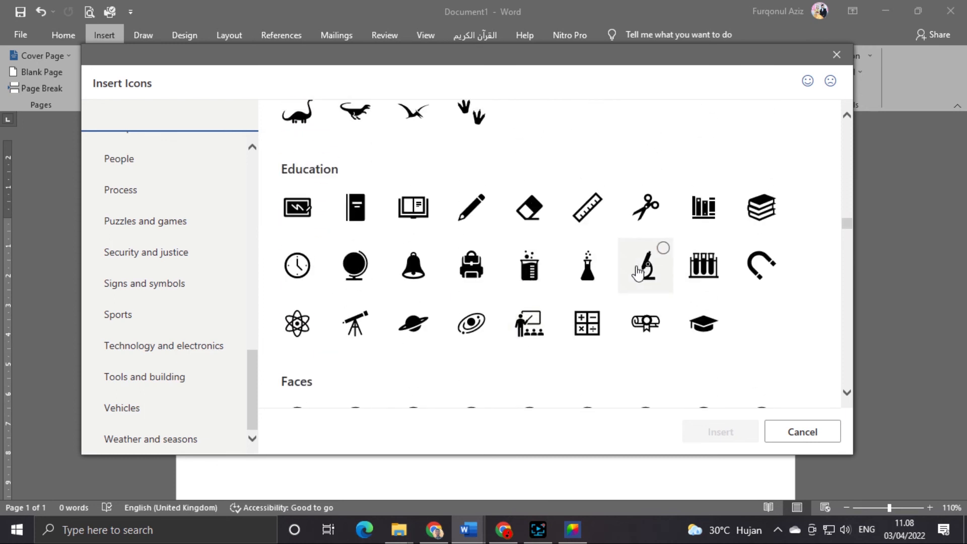
scroll(639, 274, down, 2)
scroll(639, 274, down, 1)
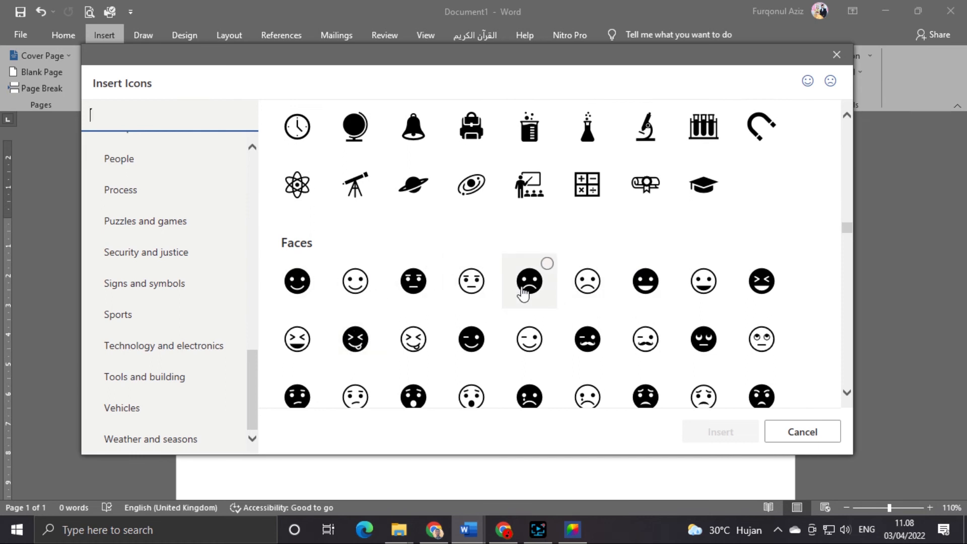
Insert the solid black smiling face icon from the Faces category.
click(302, 290)
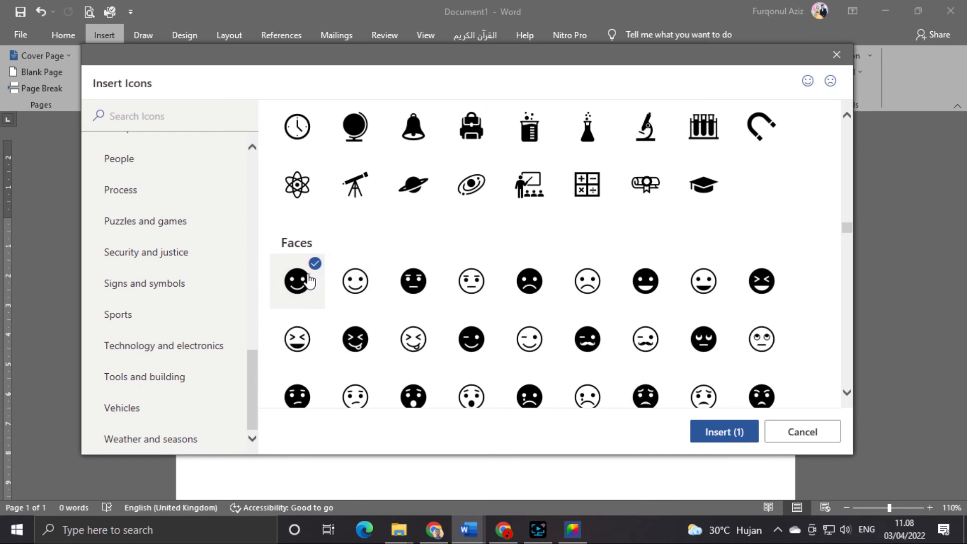
click(728, 437)
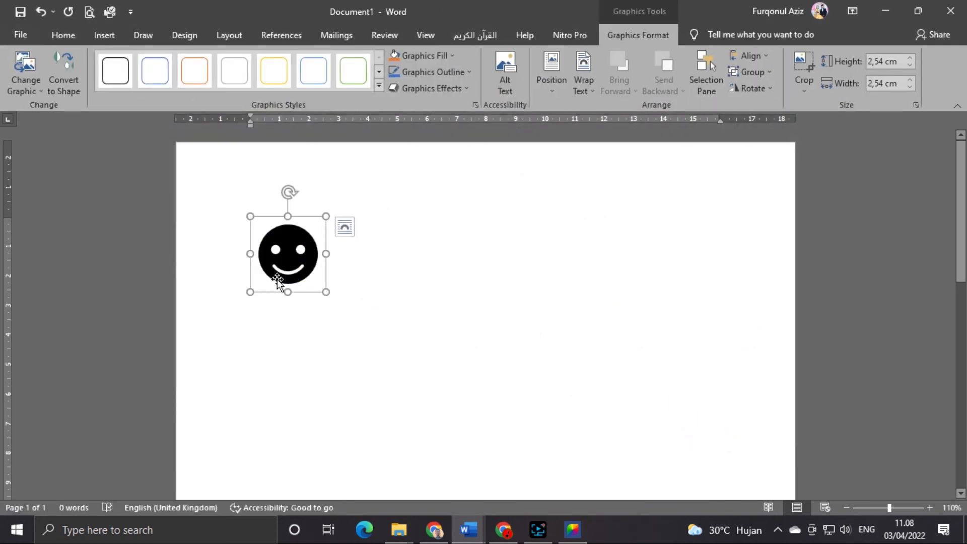
mouse_move(326, 292)
mouse_down()
mouse_move(510, 434)
mouse_move(504, 446)
mouse_move(313, 272)
mouse_move(327, 292)
mouse_up()
Delete the smiling face icon from the page.
click(474, 285)
click(308, 260)
key(Delete)
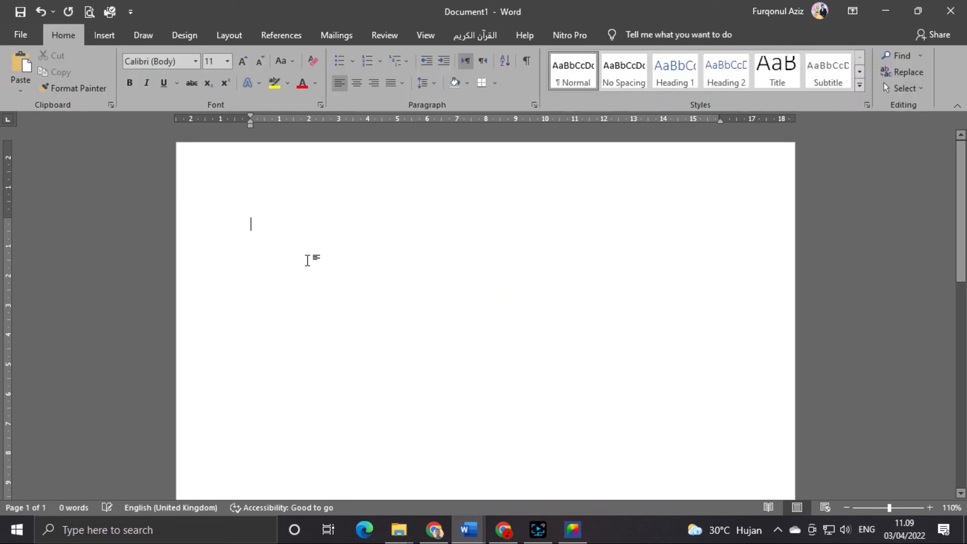
Open the stock 3D model library and examine its model categories from Emoji through Medical.
click(92, 35)
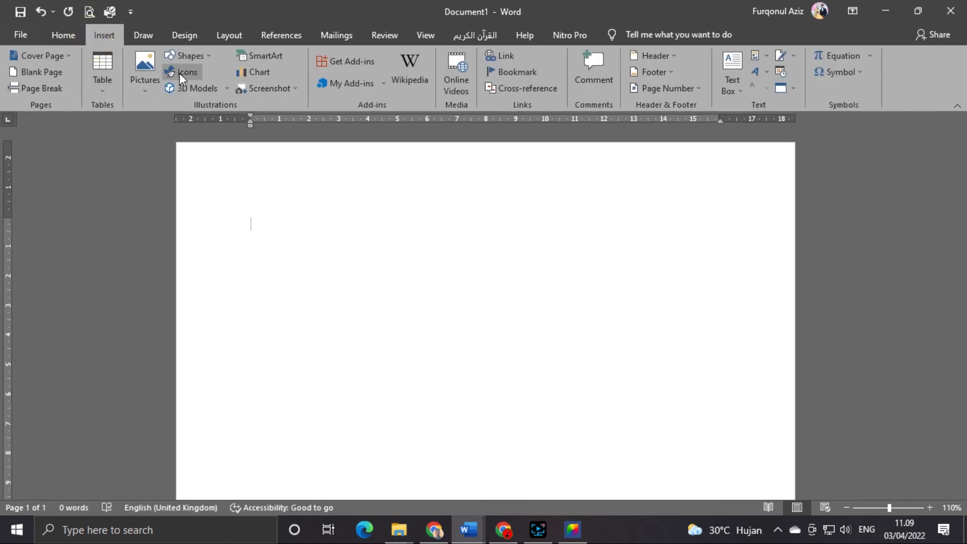
click(228, 90)
click(227, 91)
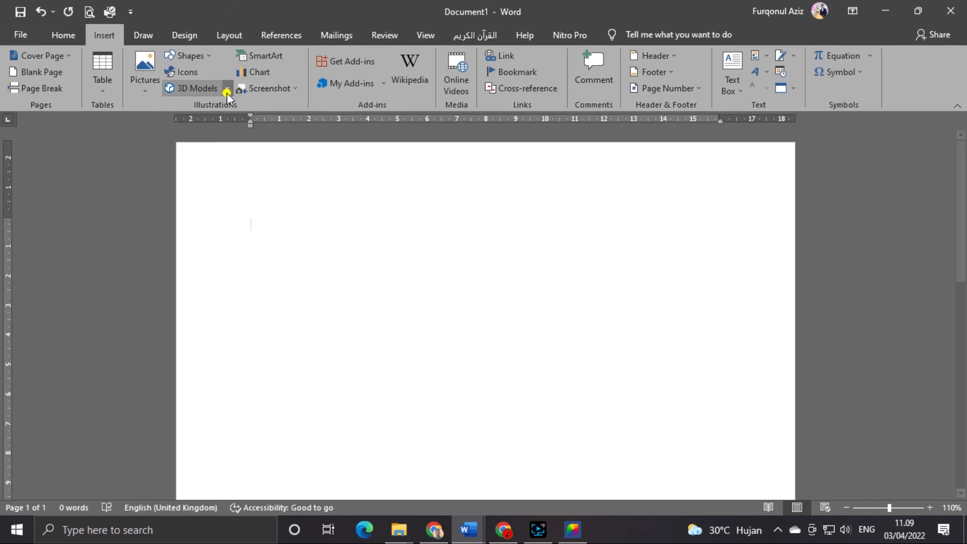
click(227, 89)
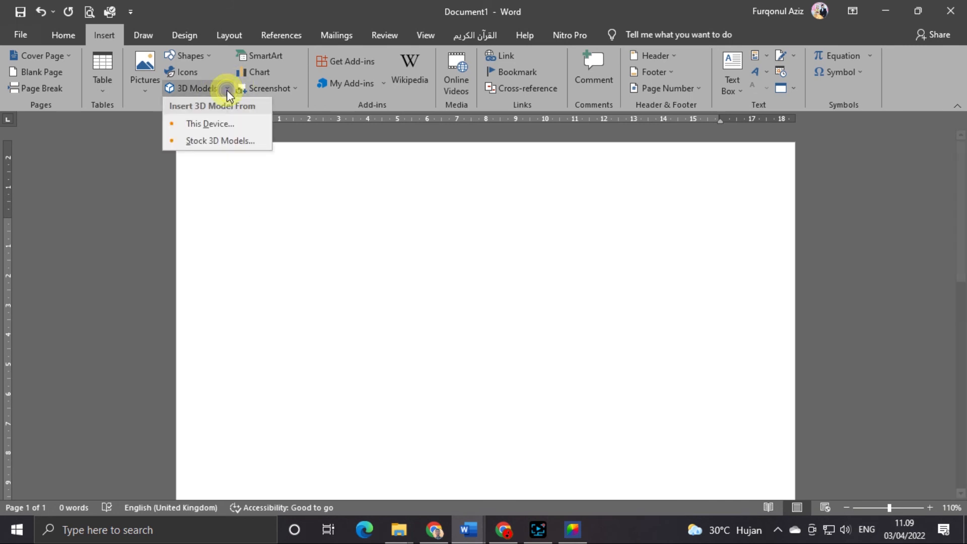
click(216, 141)
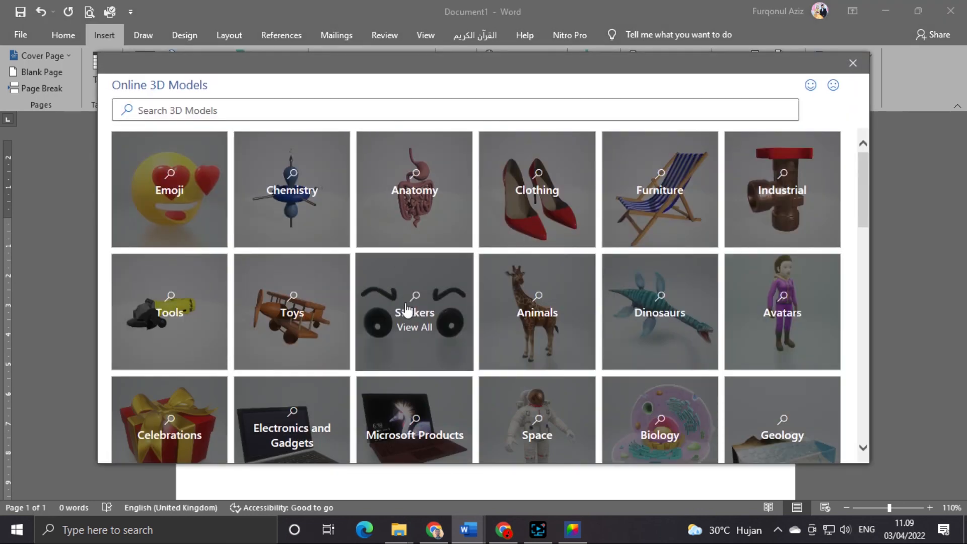
scroll(444, 337, down, 2)
scroll(446, 341, down, 15)
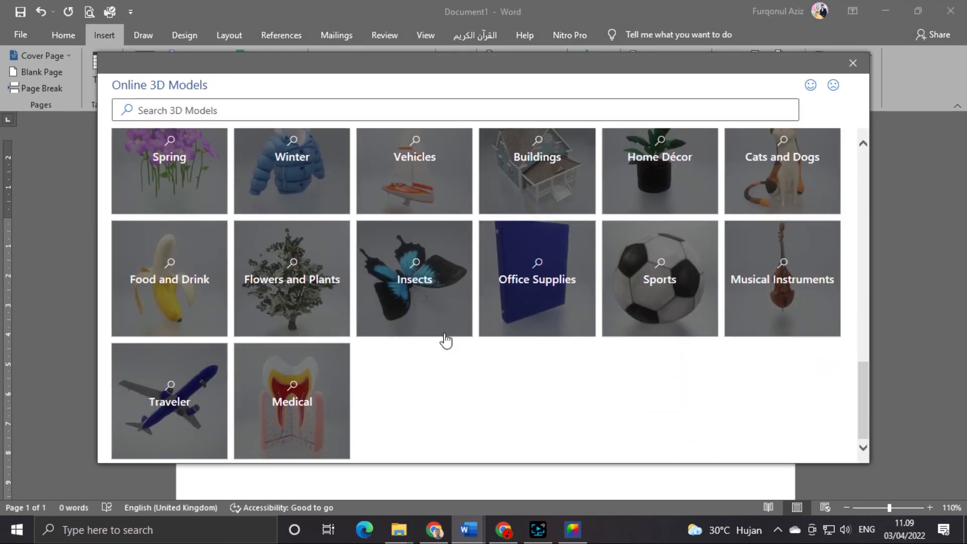
scroll(446, 341, up, 7)
scroll(446, 341, up, 8)
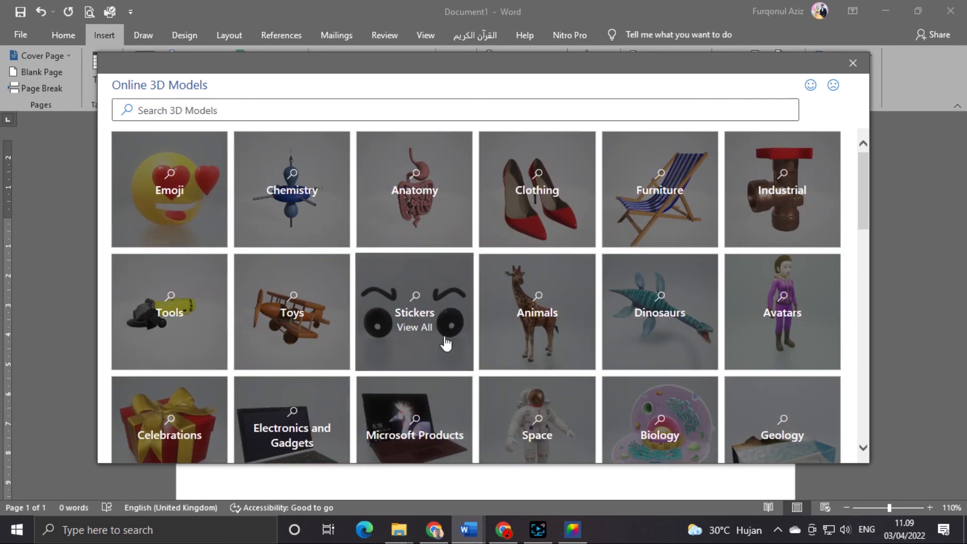
scroll(446, 343, down, 15)
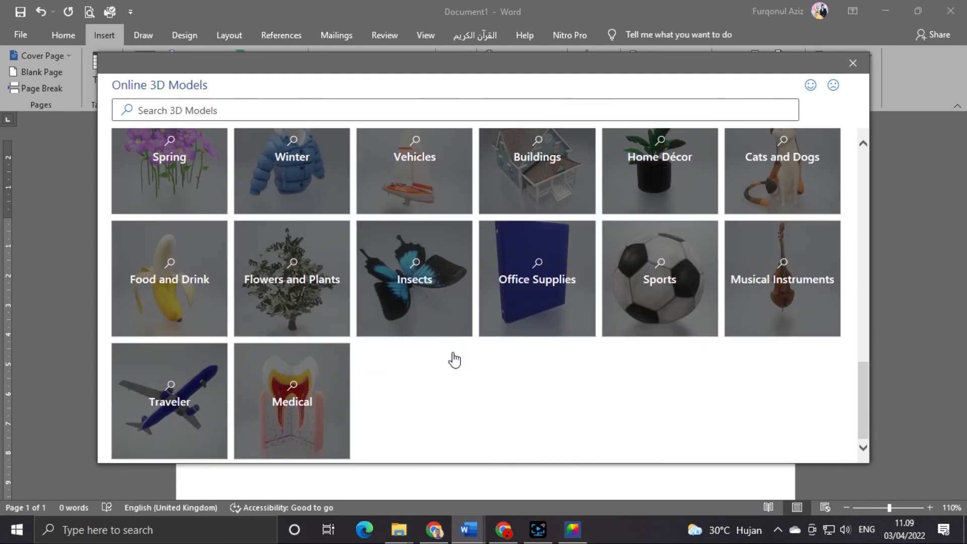
scroll(455, 359, up, 15)
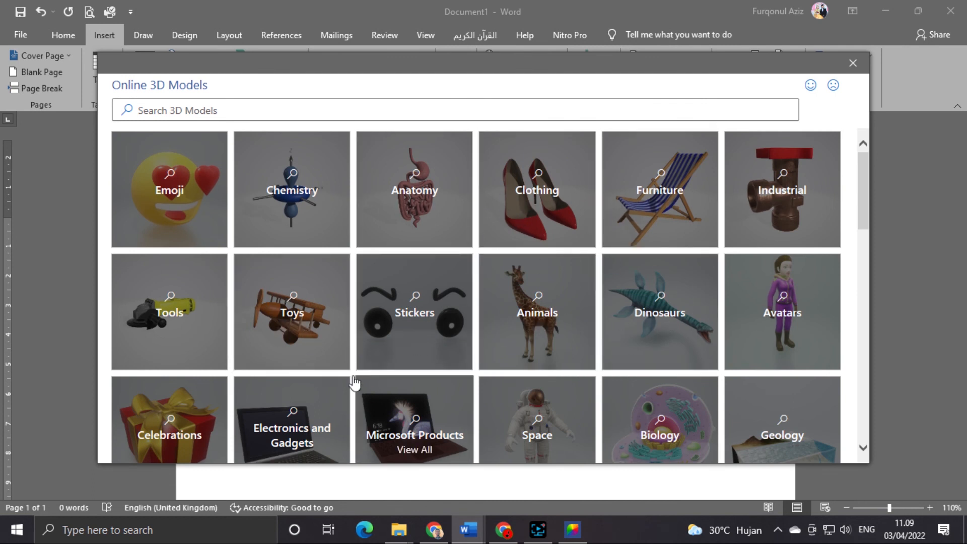
Insert the open treasure chest 3D model from the Toys category.
click(295, 327)
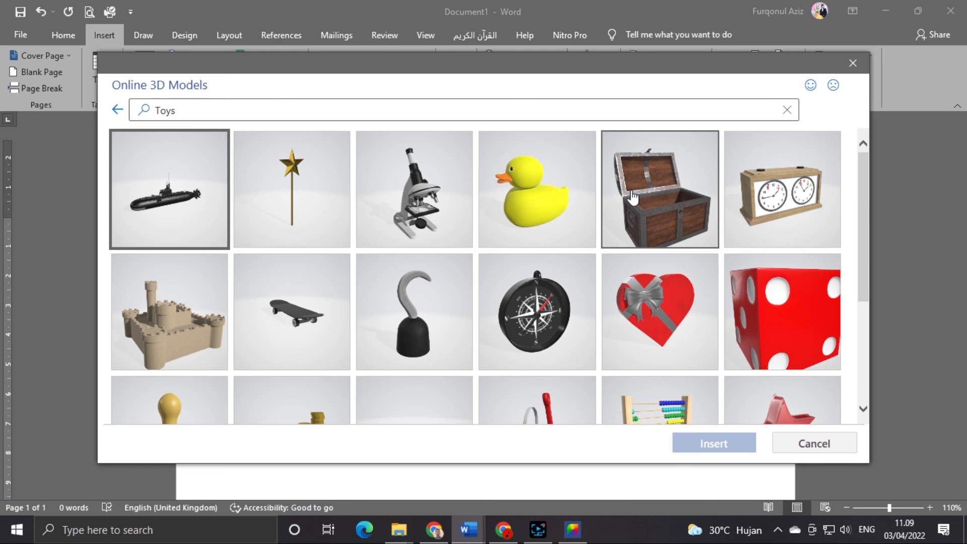
click(668, 207)
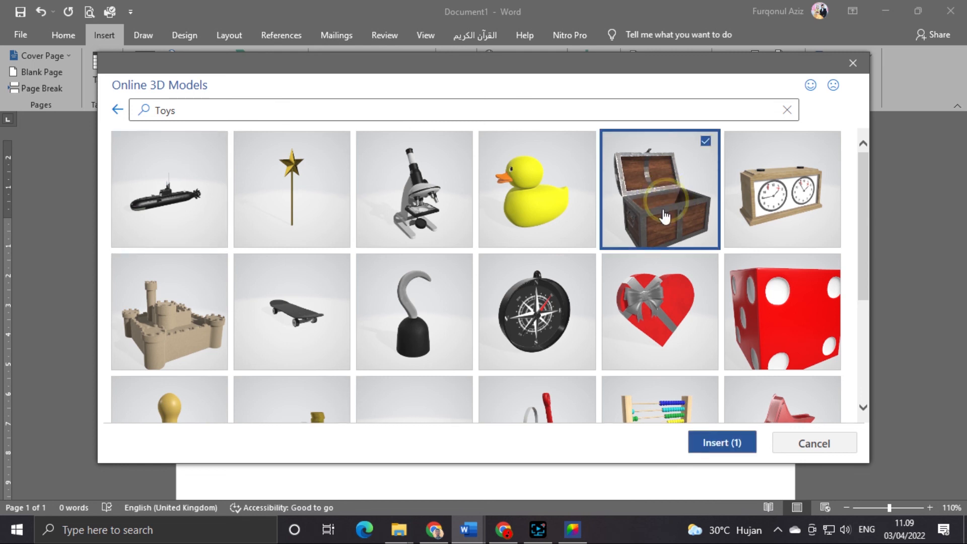
click(724, 447)
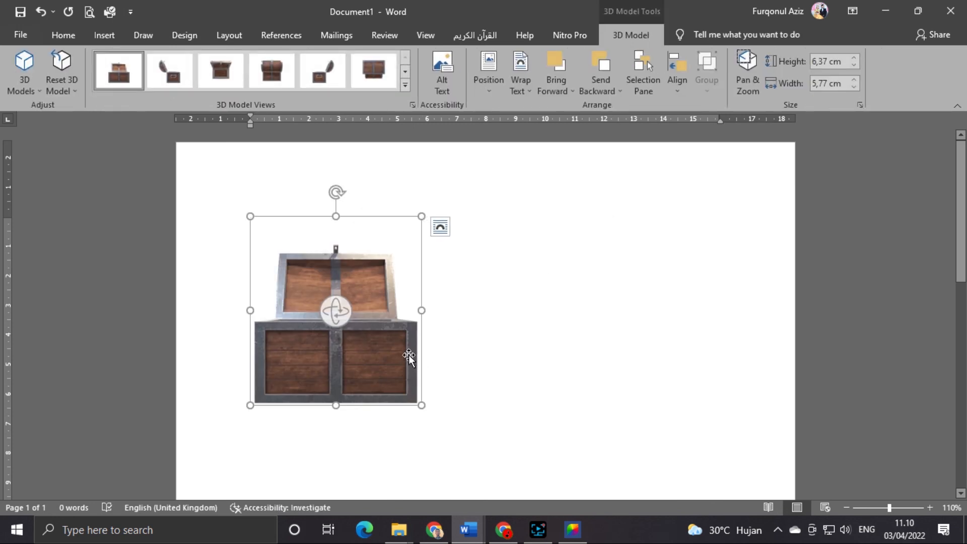
Reposition and rotate the treasure chest model in 3D, shrinking it to about 4.34 cm high by 4.71 cm wide.
drag(377, 357, 455, 357)
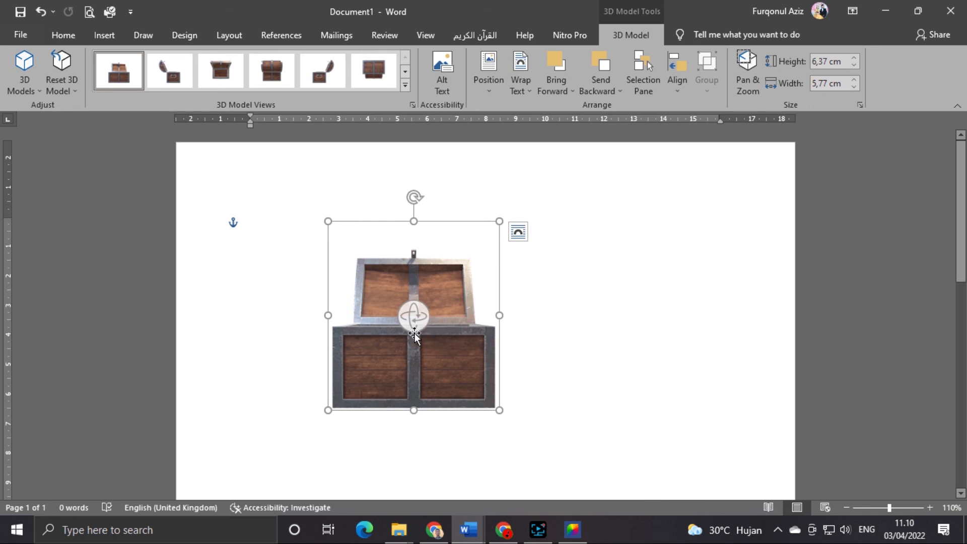
drag(413, 318, 573, 359)
drag(507, 422, 439, 377)
drag(440, 326, 408, 367)
drag(373, 320, 250, 277)
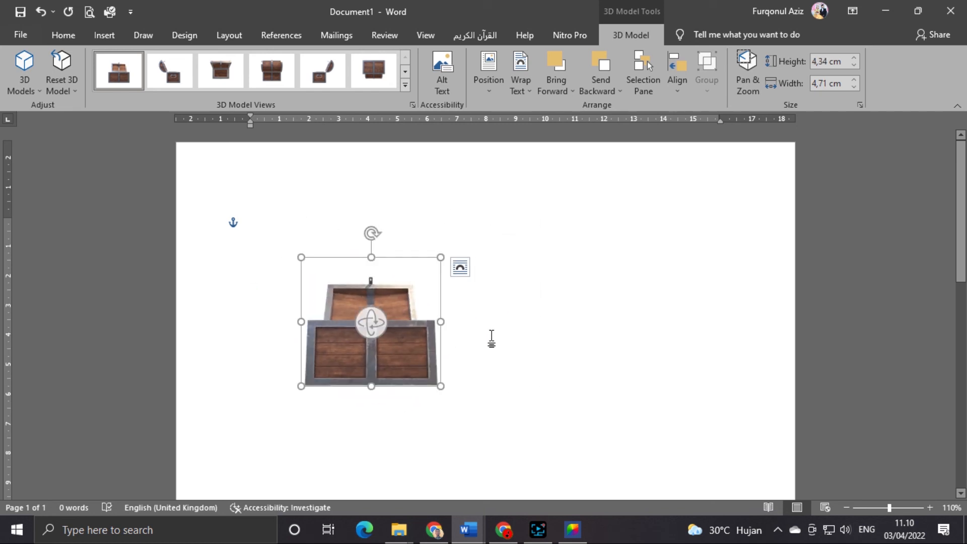
Delete the treasure chest model from the page and bring up the insertion commands again.
key(Delete)
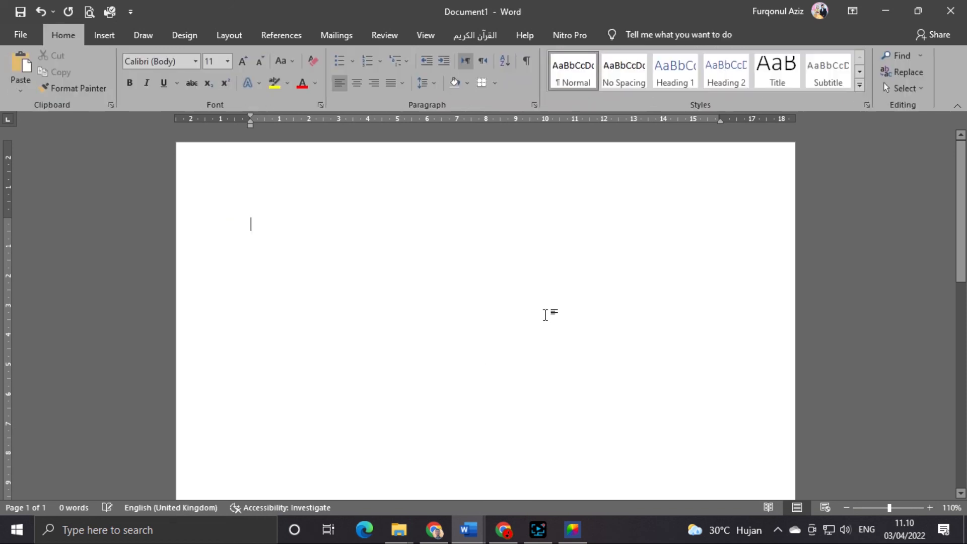
click(107, 36)
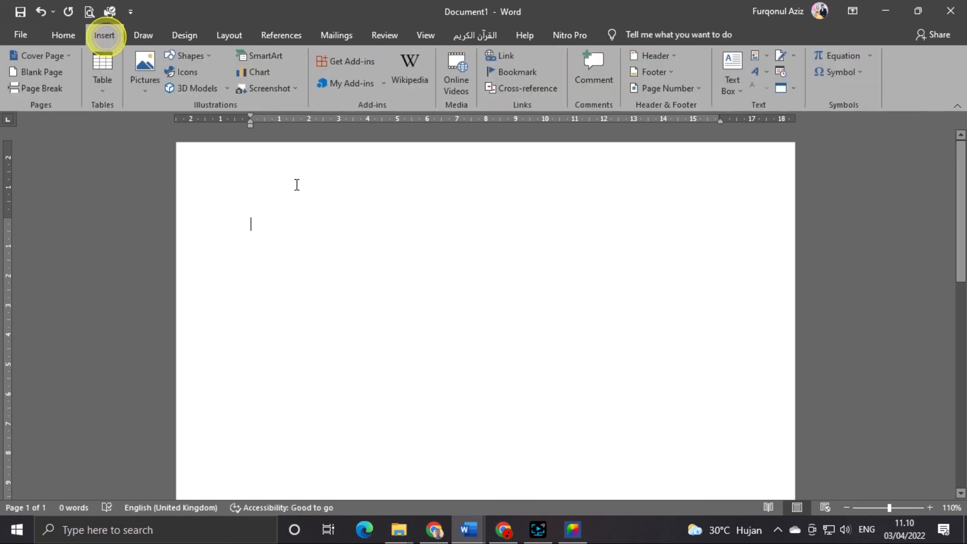